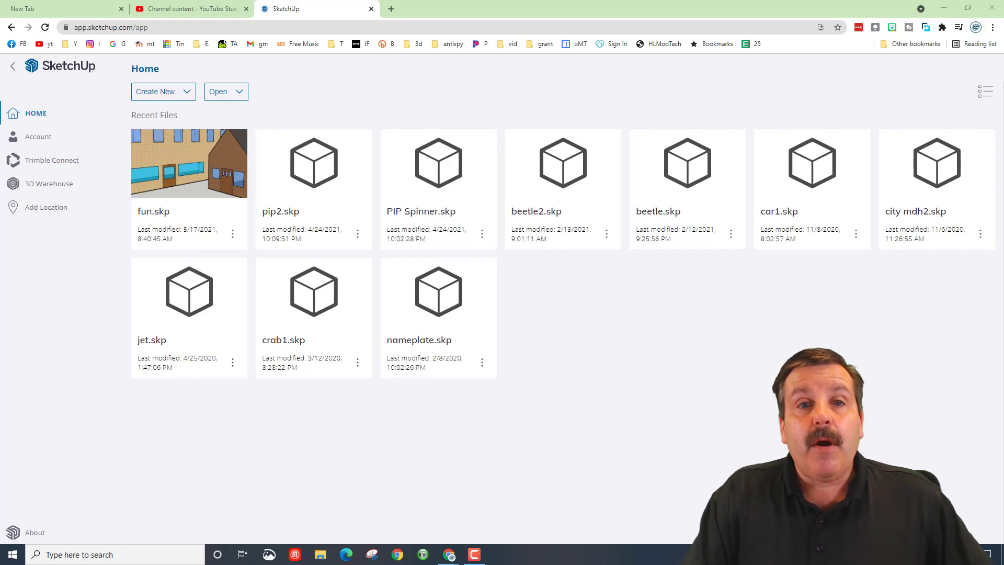
# - Start a new model from the Simple Template - Millimeters
pyautogui.click(35, 114)
pyautogui.click(170, 94)
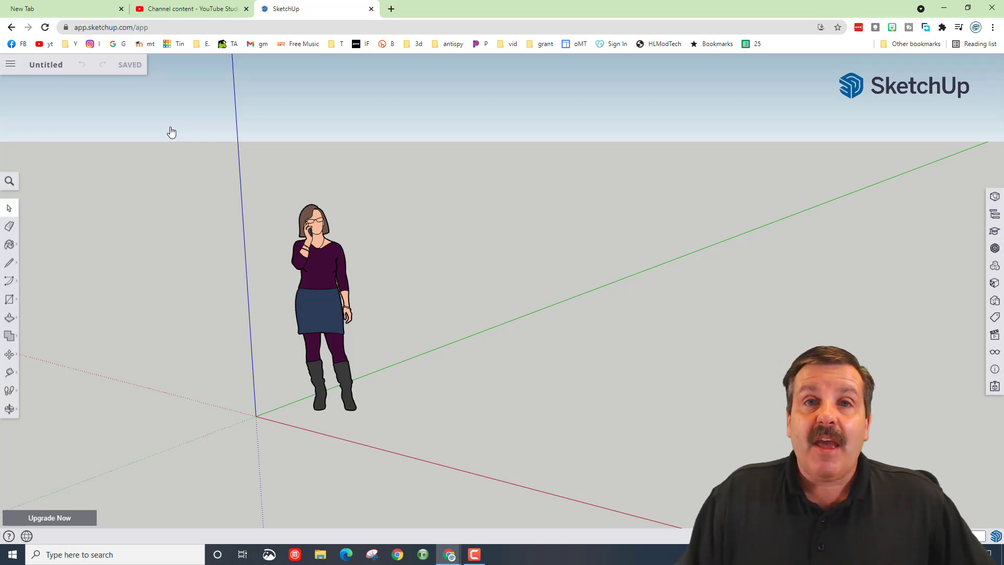
# - Delete the default person figure and save the model as 'turtle mdh3' in the SketchUp project
pyautogui.click(327, 266)
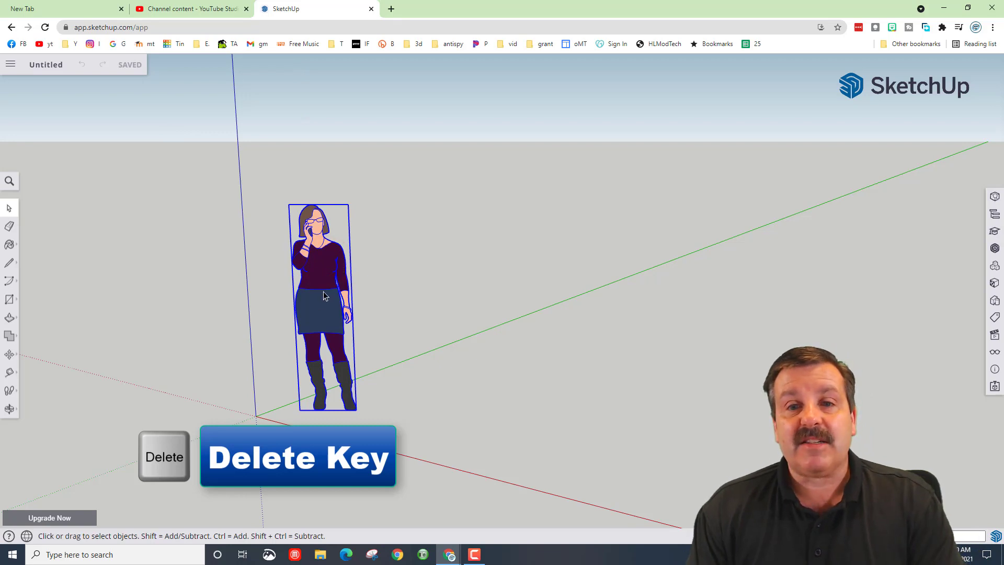
pyautogui.press('Delete')
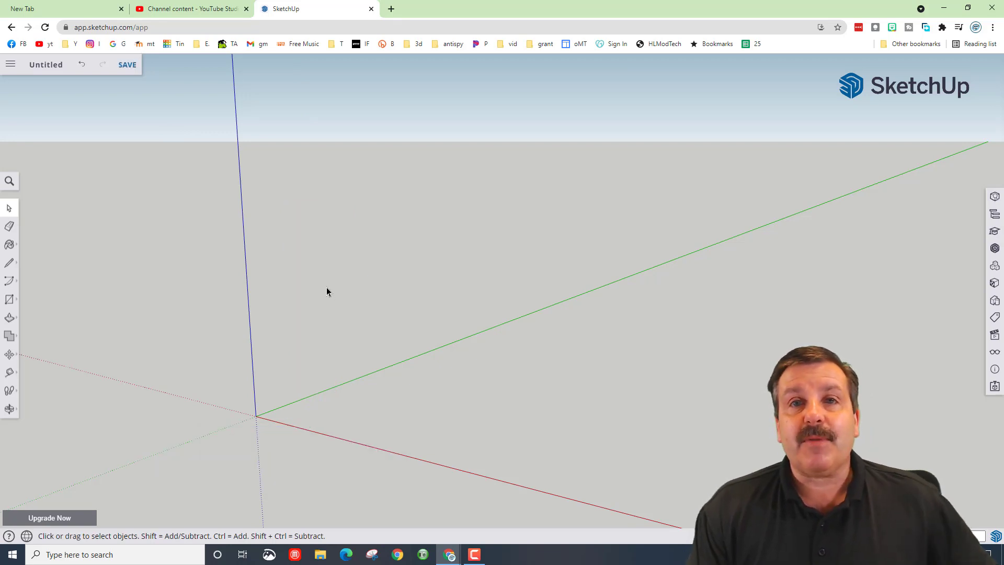
pyautogui.click(56, 64)
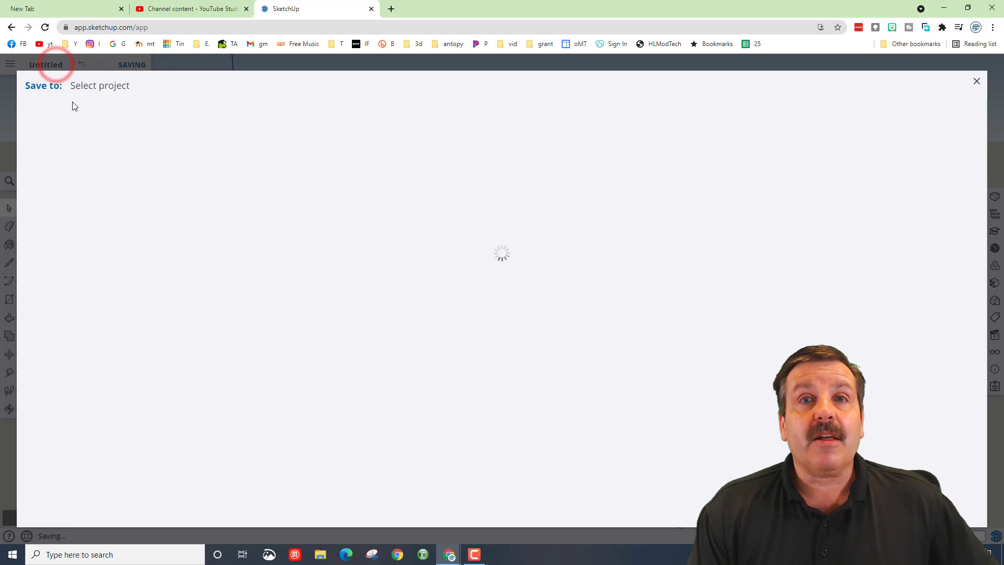
pyautogui.click(103, 163)
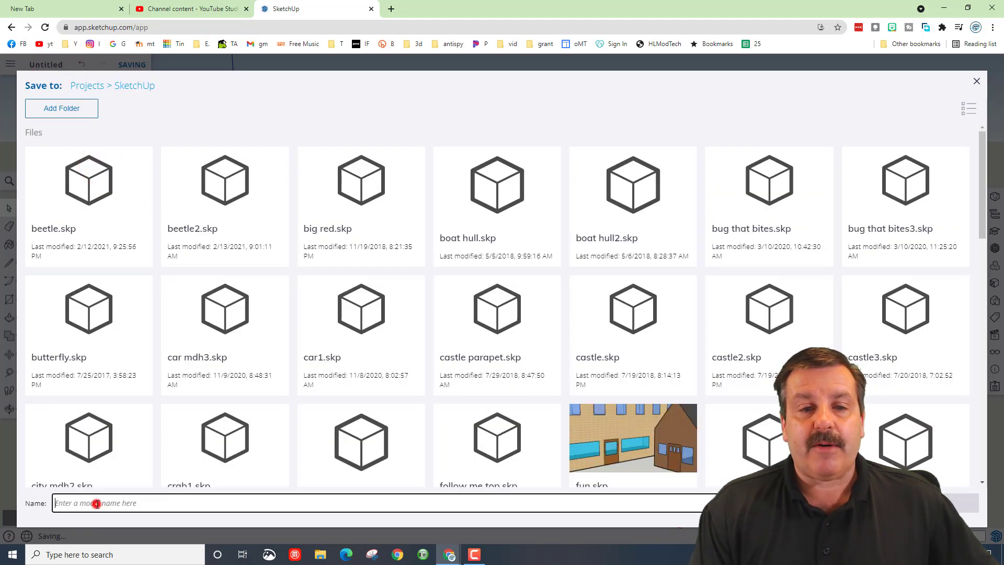
pyautogui.click(97, 504)
pyautogui.write('turtle mdh3')
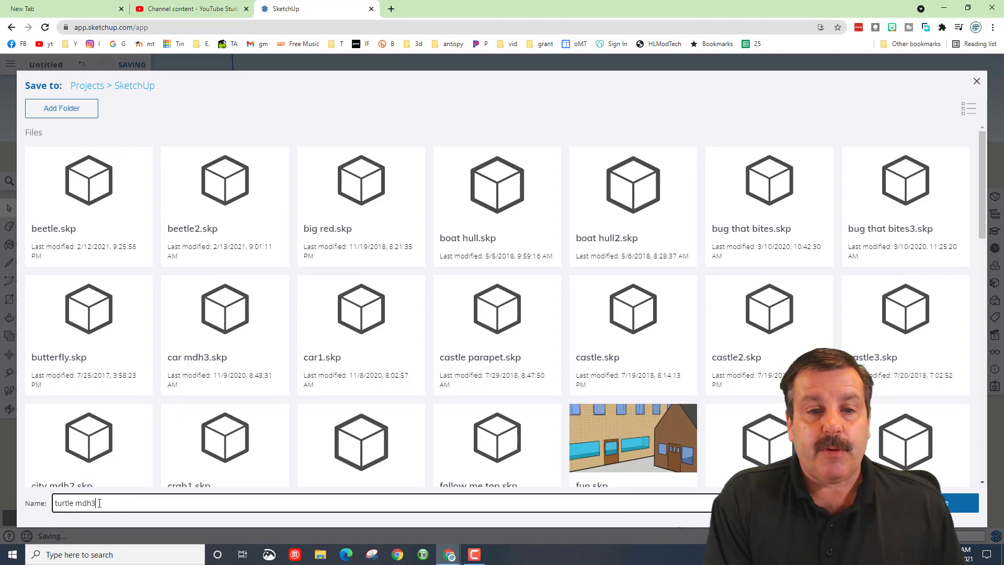
pyautogui.press('Return')
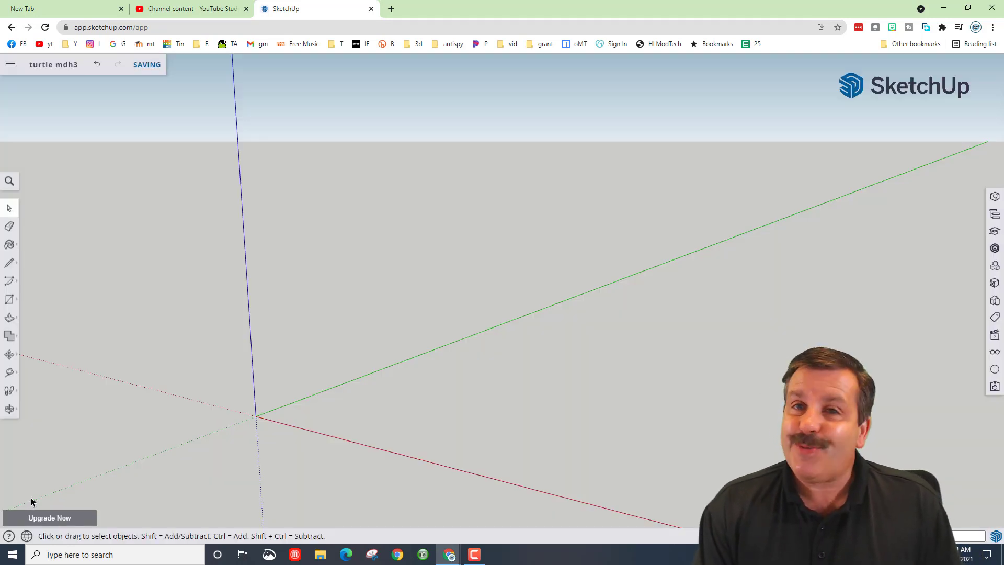
# - Draw a 40 mm radius circle centred on the origin with the Circle tool
pyautogui.click(8, 299)
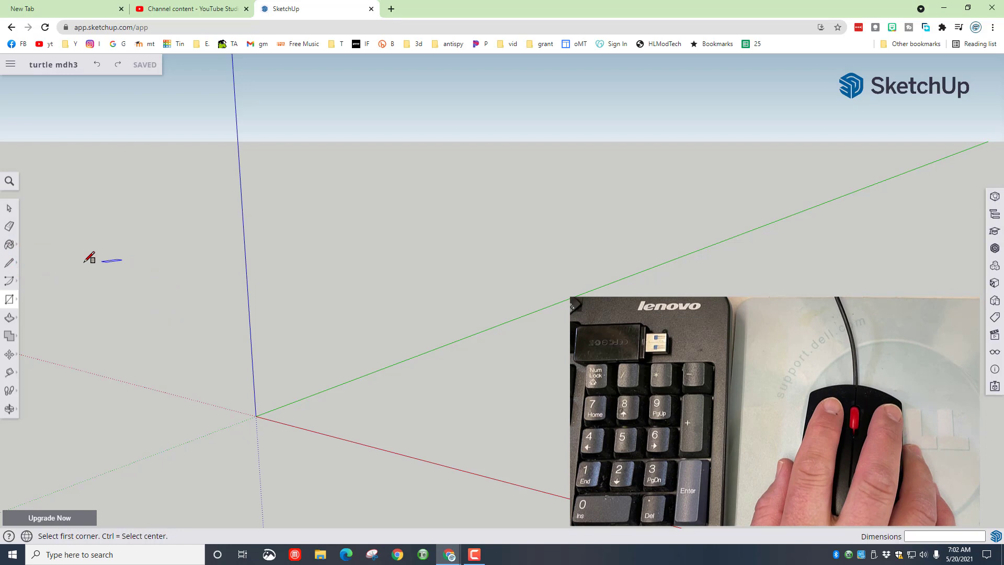
pyautogui.click(6, 302)
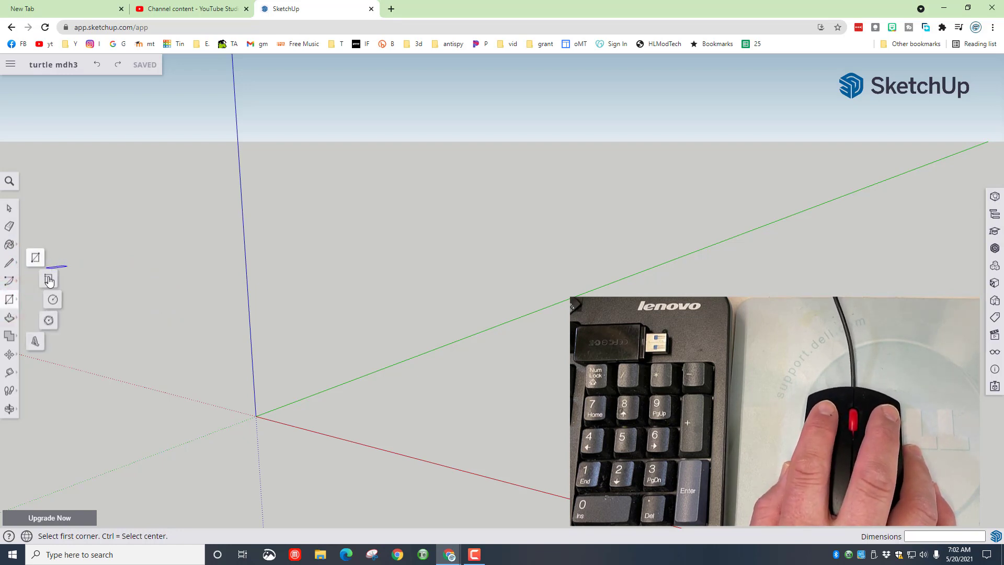
pyautogui.click(53, 302)
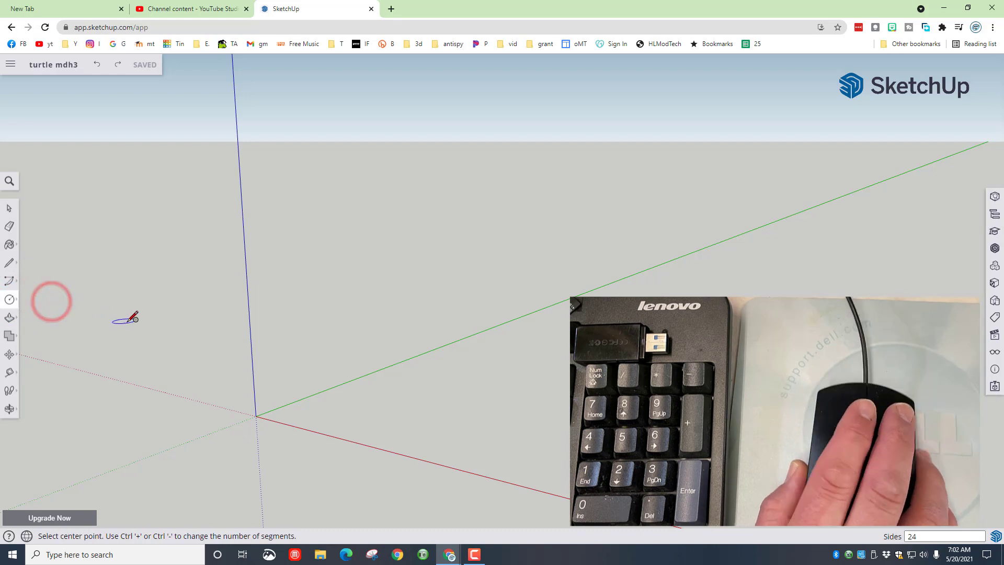
pyautogui.click(256, 416)
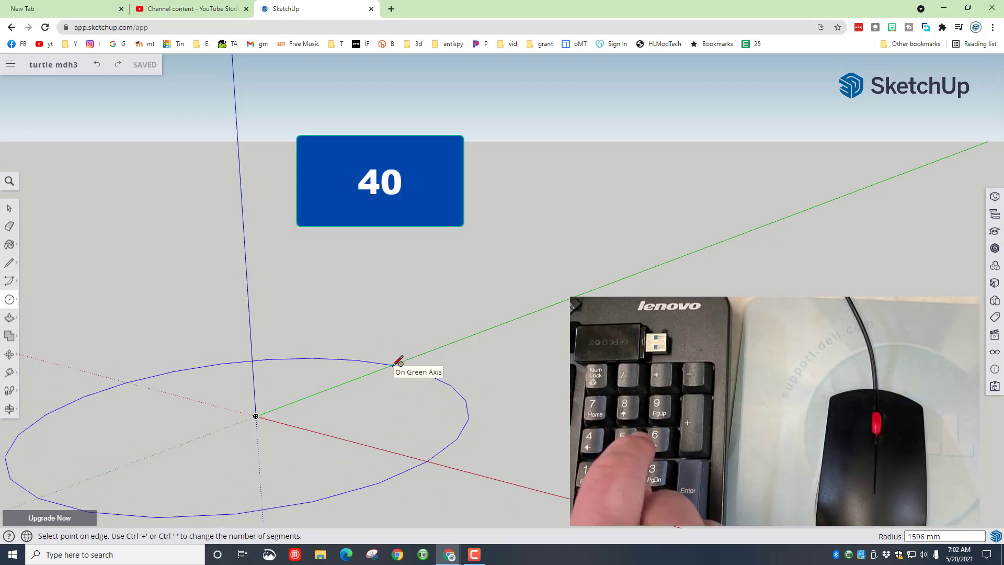
pyautogui.write('40')
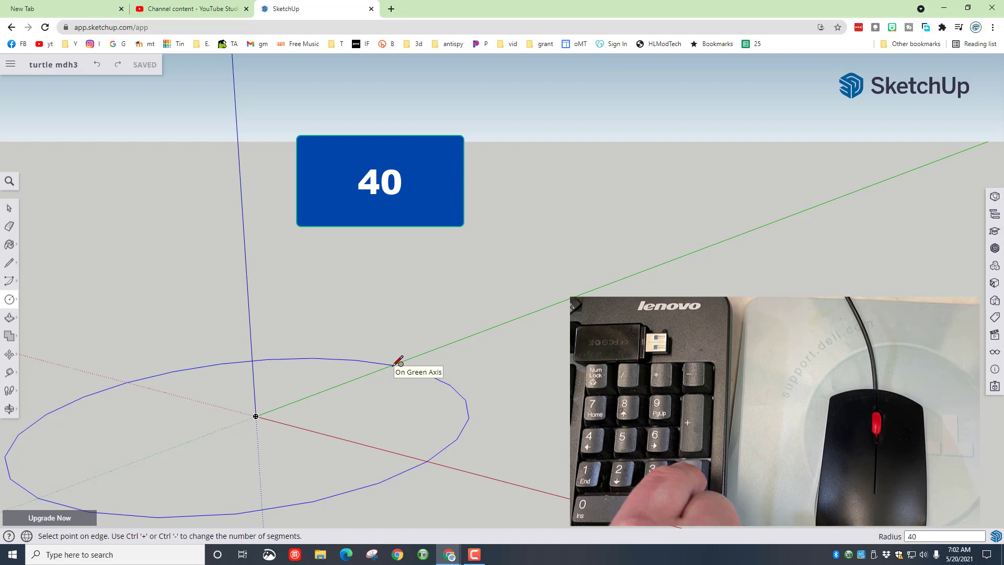
pyautogui.press('Return')
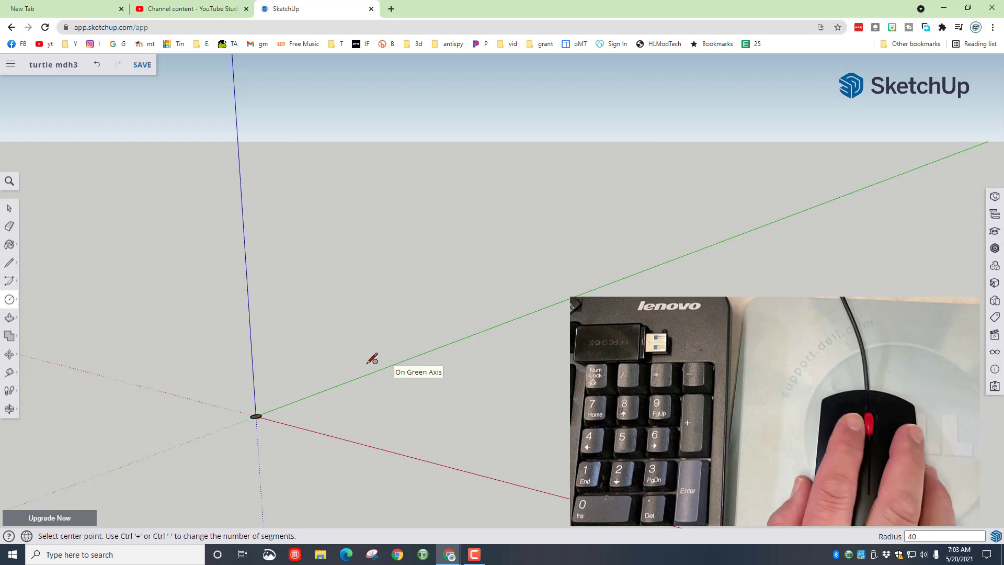
pyautogui.click(9, 408)
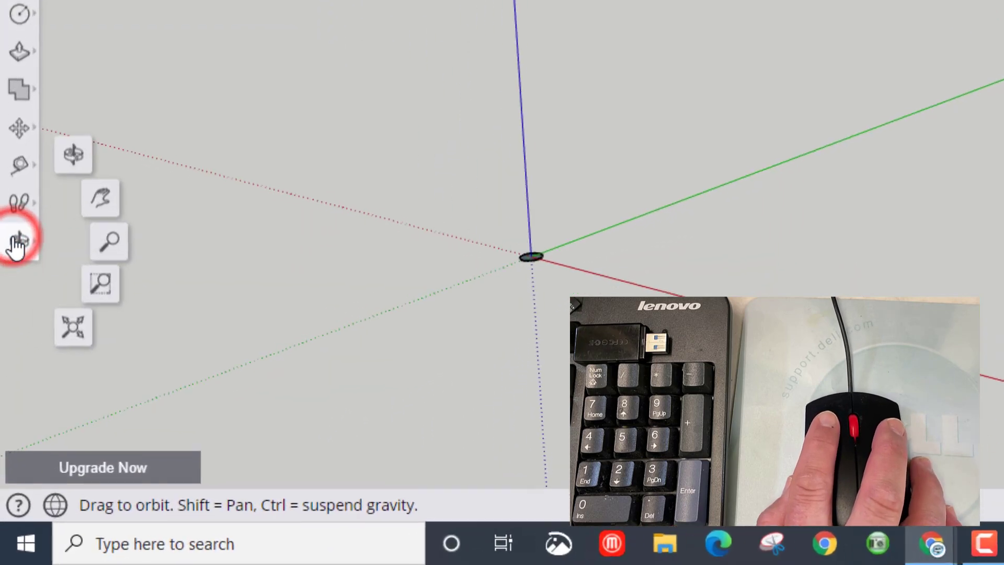
# - Zoom to extents and orbit to look down onto the 40 mm disc
pyautogui.click(74, 330)
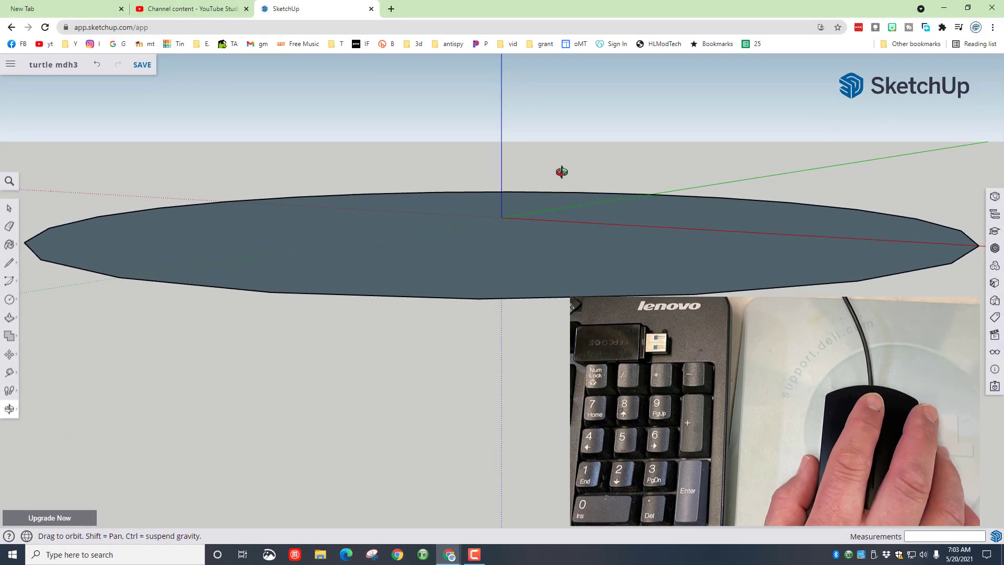
pyautogui.scroll(-3, 562, 172)
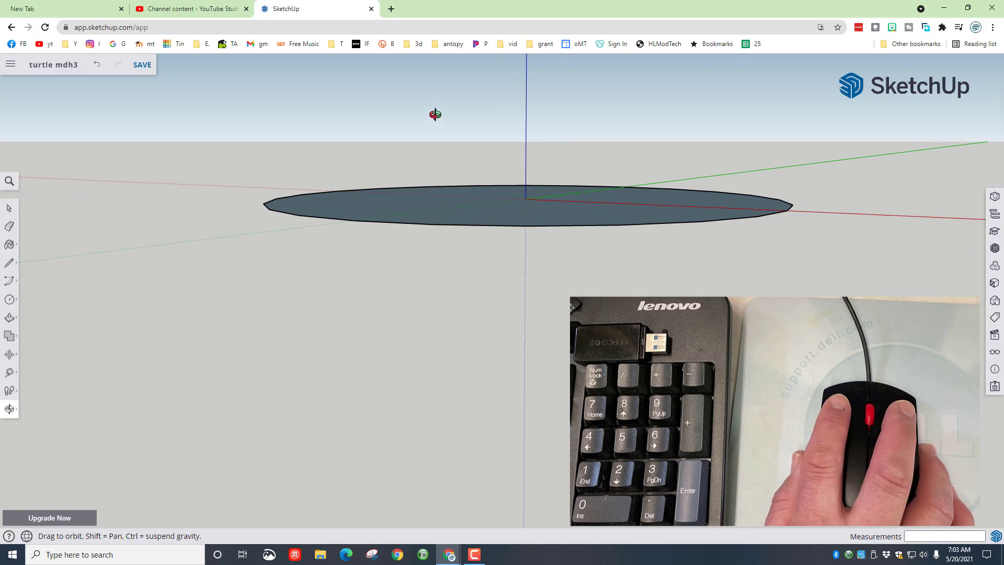
pyautogui.moveTo(439, 114); pyautogui.dragTo(625, 141)
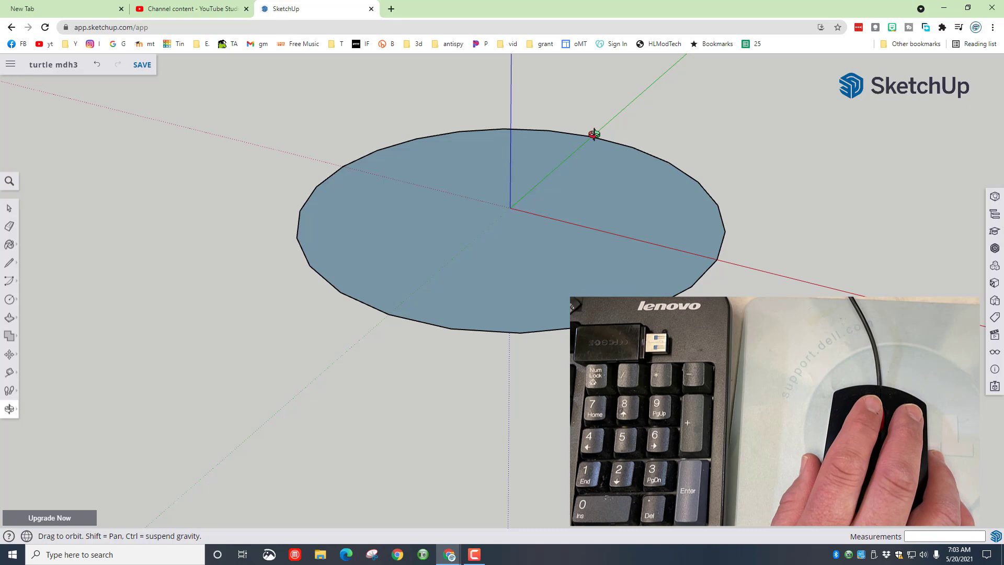
# - Draw small leg circles centred on the disc's far and right edges
pyautogui.press('c')
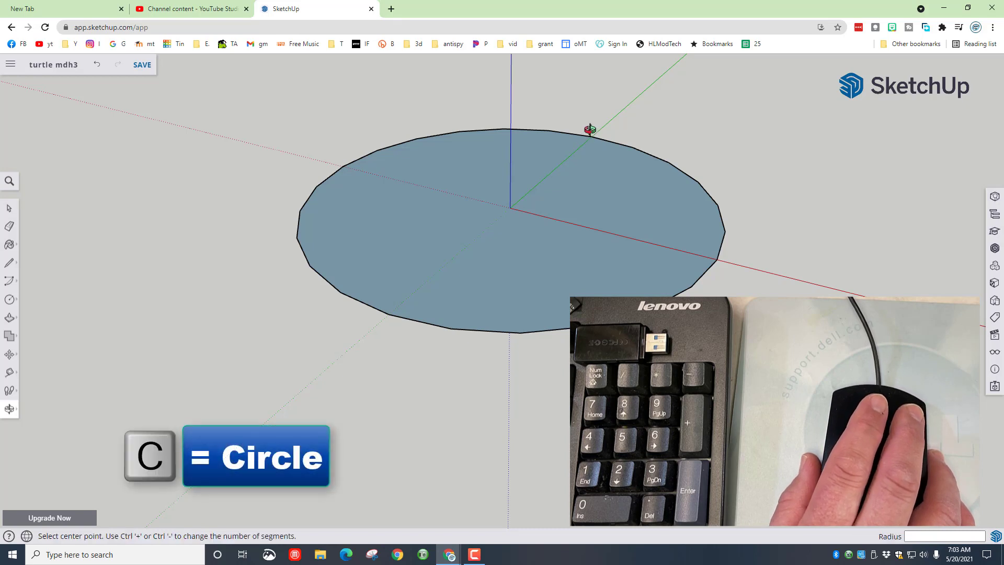
pyautogui.click(592, 137)
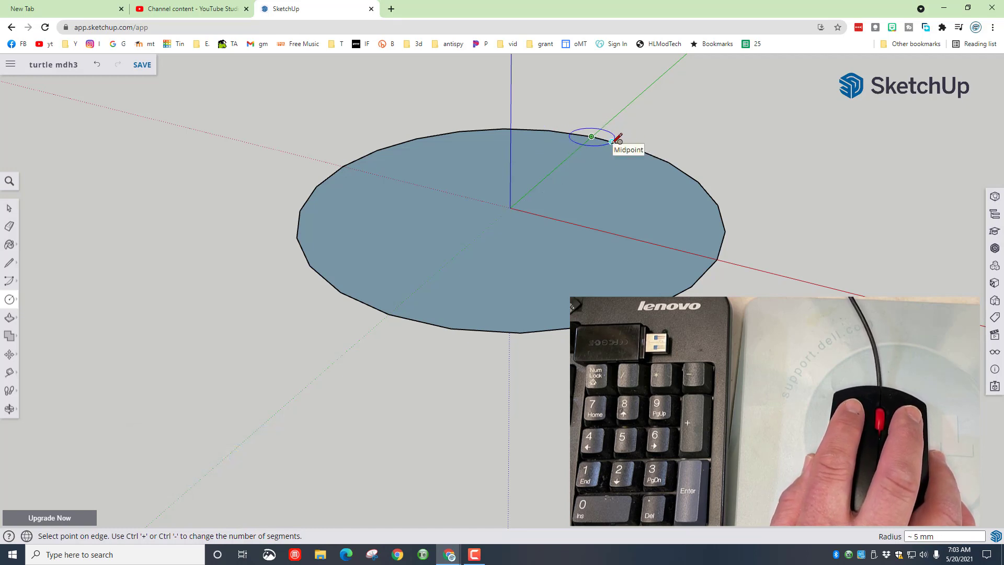
pyautogui.click(635, 145)
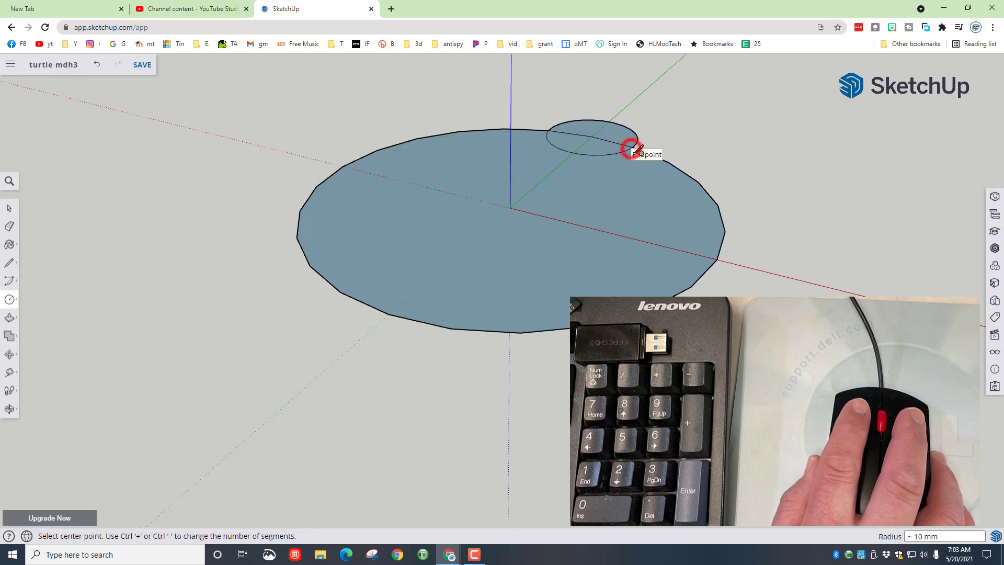
pyautogui.click(716, 260)
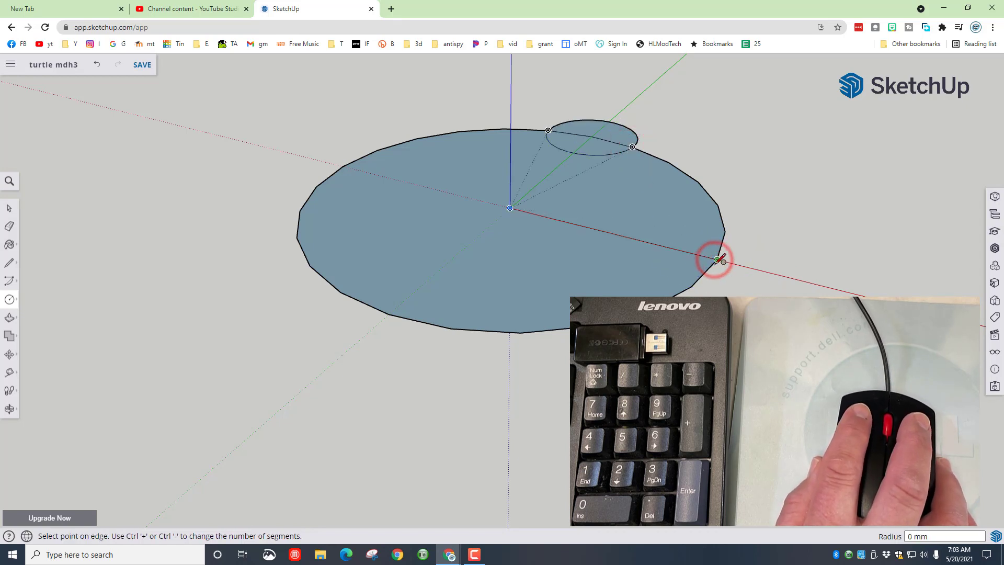
pyautogui.click(725, 232)
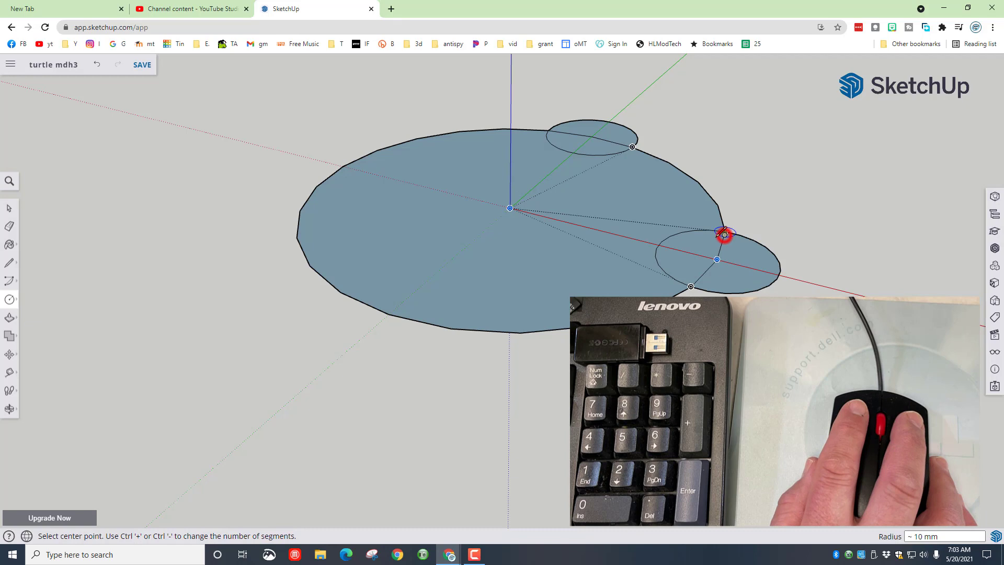
# - Add leg circles on the lower-left and upper-left edges, plus a larger head circle on the back edge
pyautogui.click(389, 314)
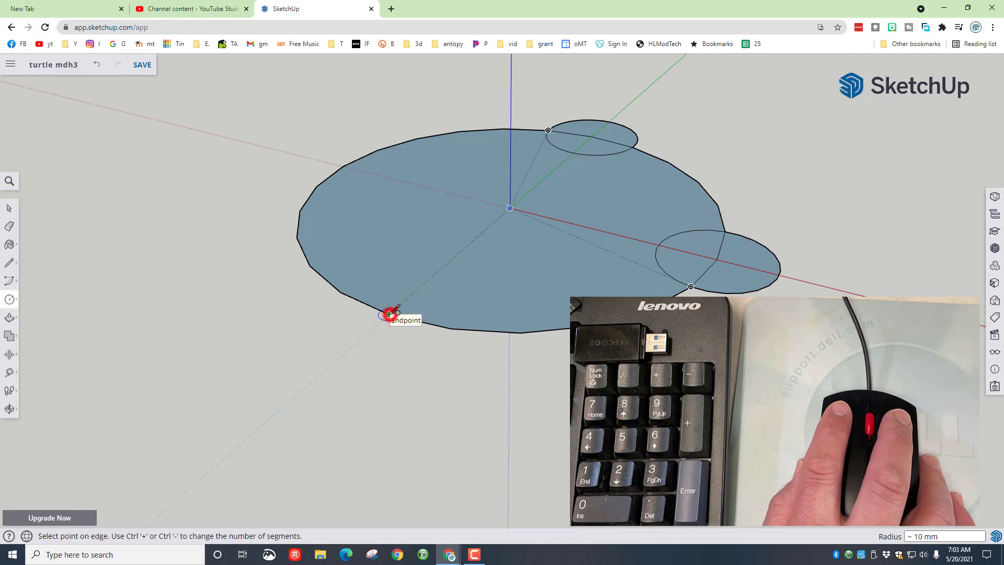
pyautogui.click(341, 291)
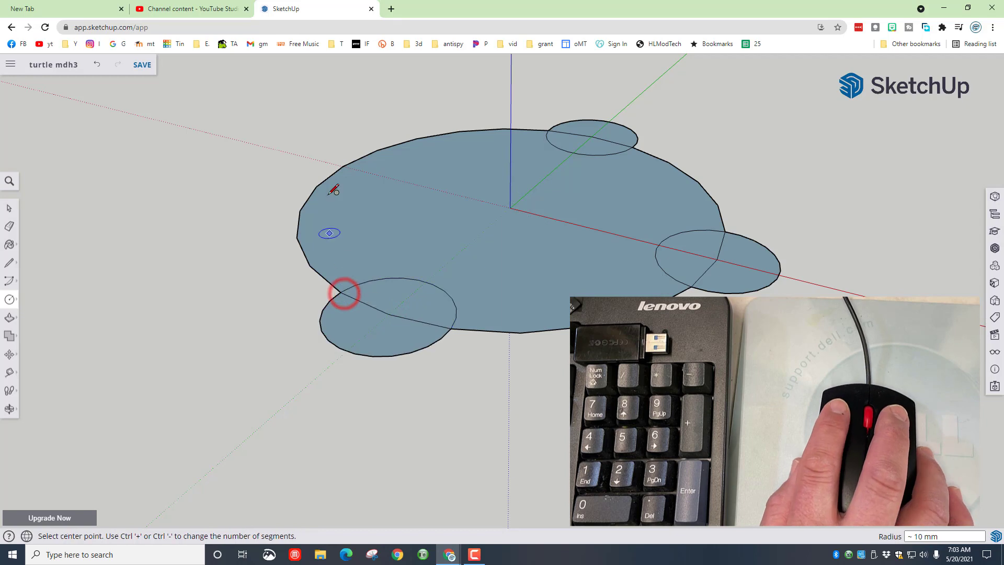
pyautogui.click(343, 165)
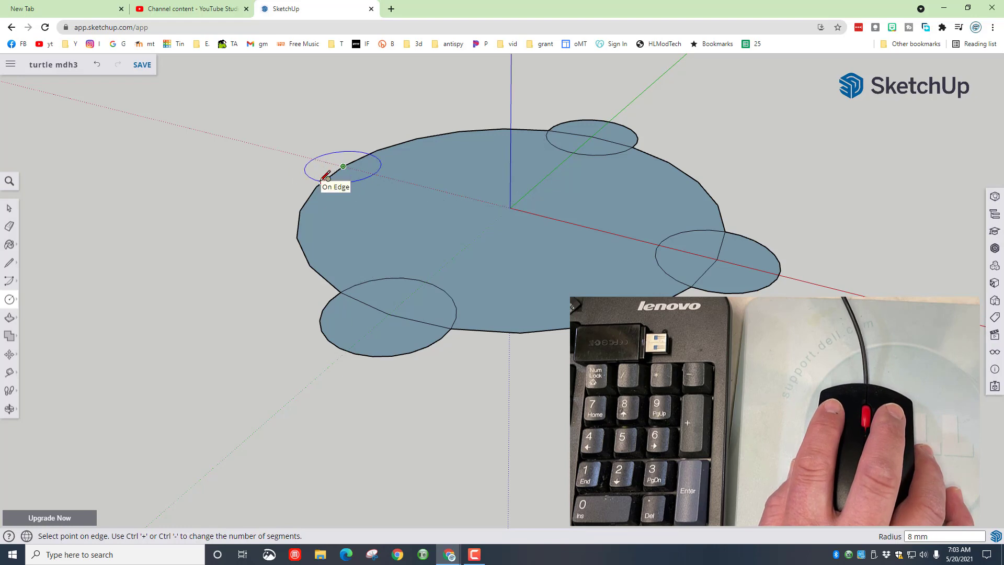
pyautogui.scroll(2, 320, 183)
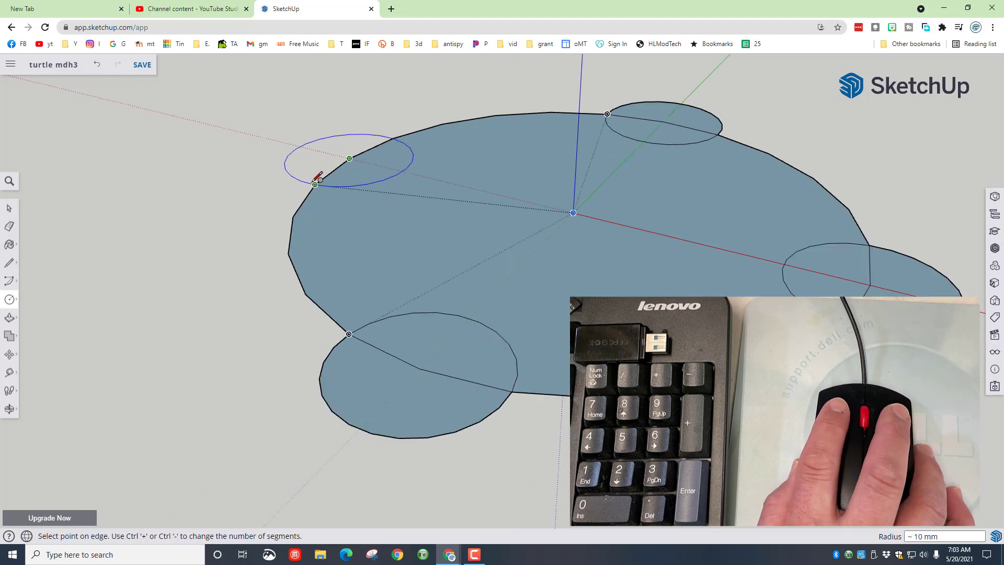
pyautogui.click(316, 182)
pyautogui.scroll(-4, 318, 181)
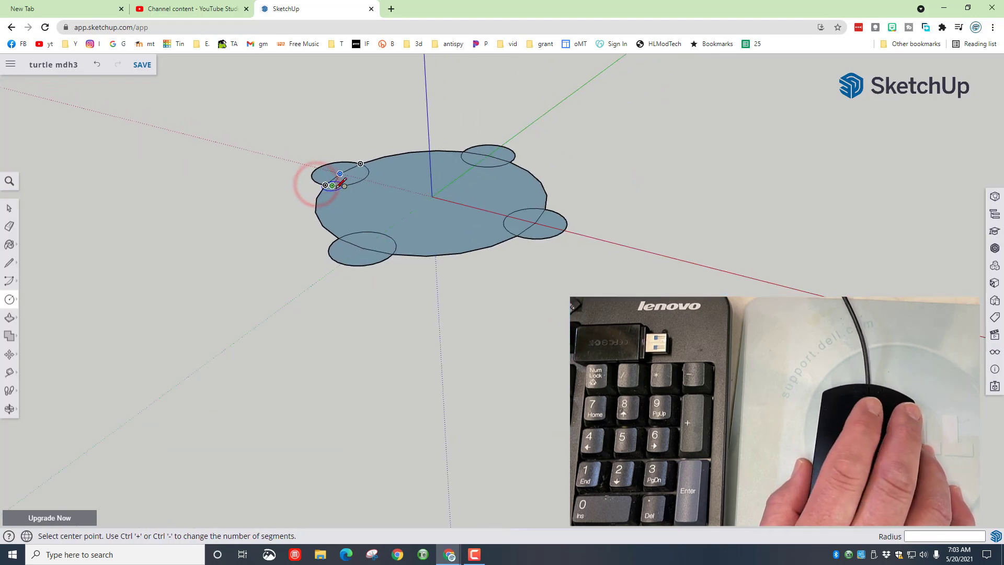
pyautogui.click(410, 152)
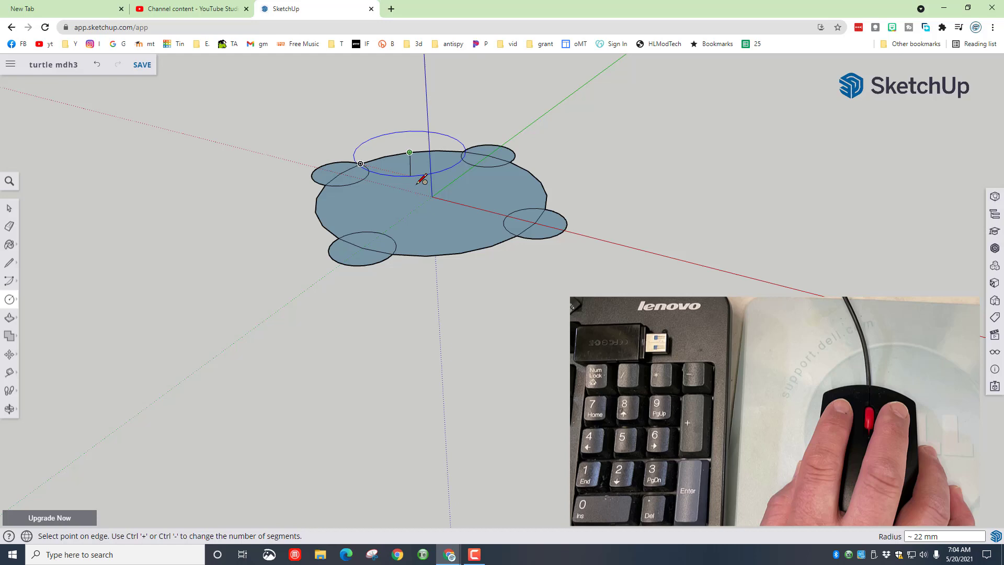
pyautogui.click(361, 163)
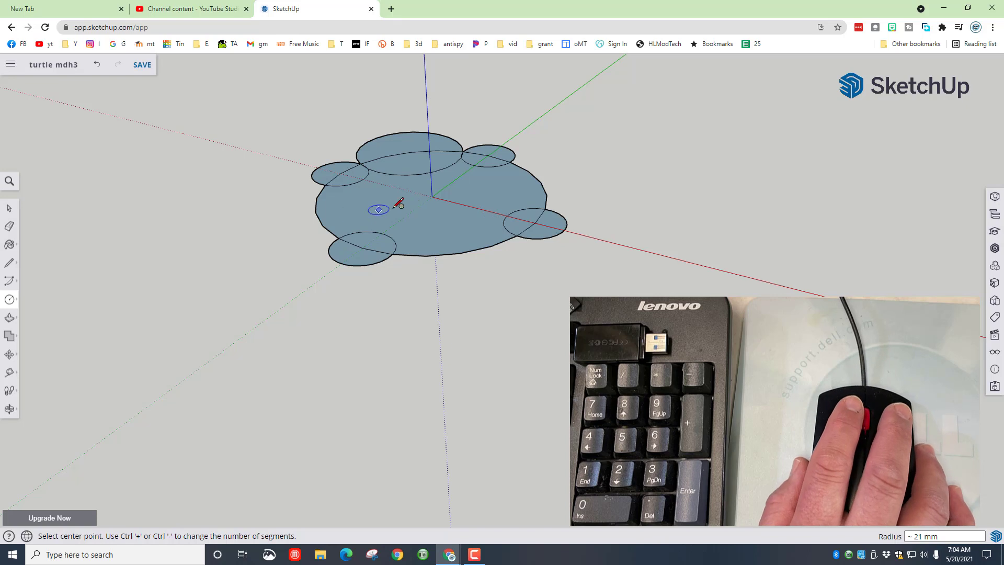
# - Erase the left, top-right, right and bottom-left leg arcs inside the body
pyautogui.press('e')
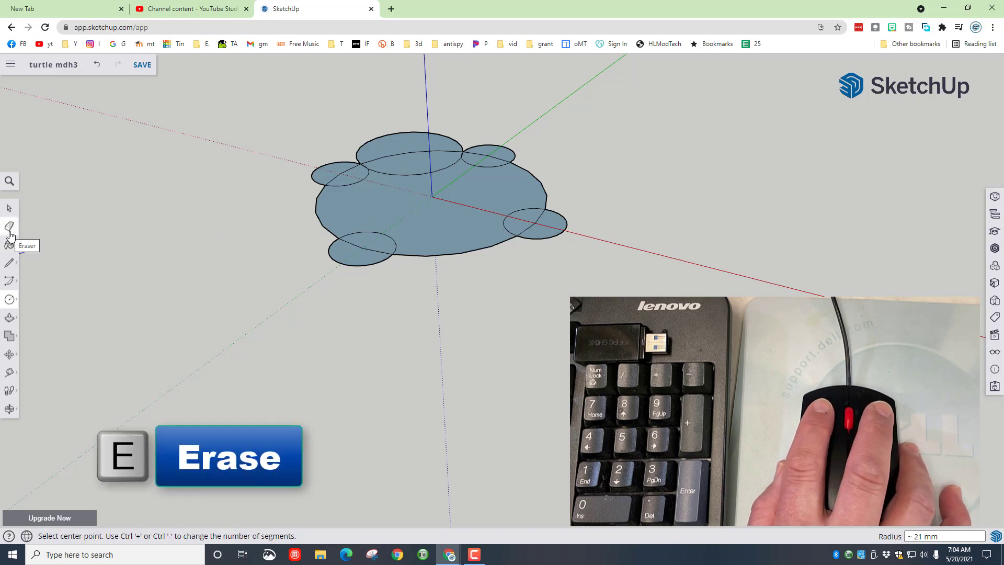
pyautogui.click(9, 228)
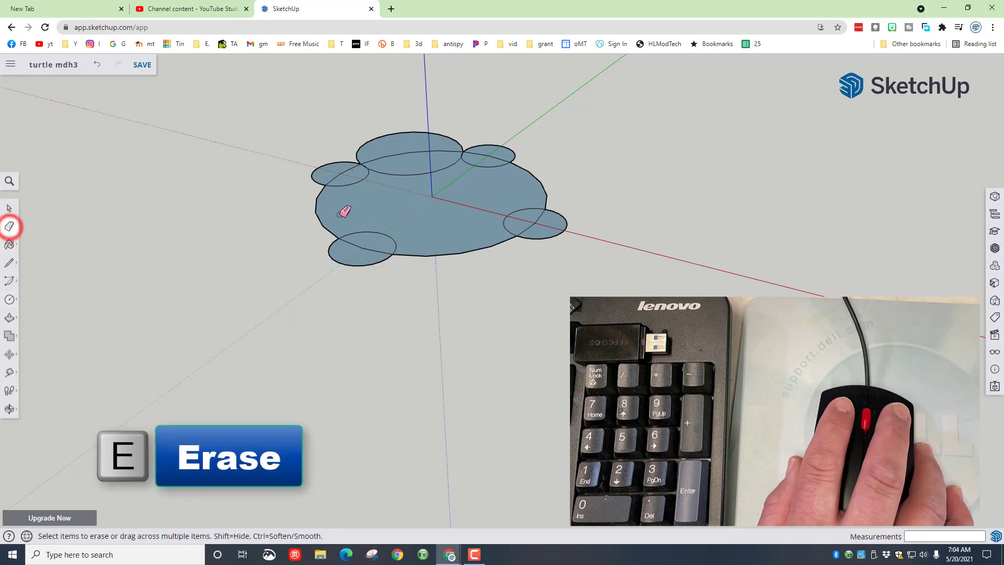
pyautogui.click(360, 179)
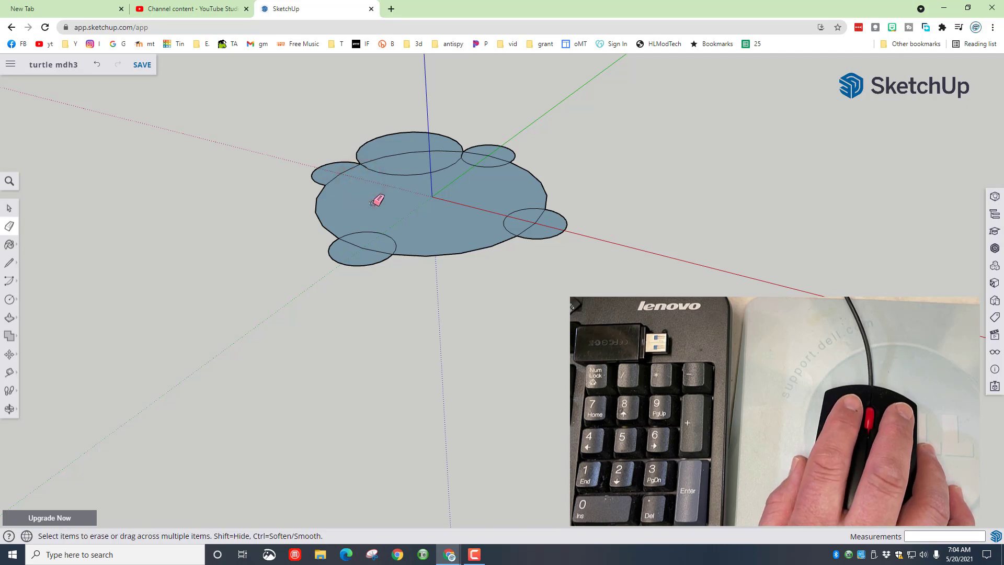
pyautogui.press('o')
pyautogui.moveTo(432, 215); pyautogui.dragTo(425, 331)
pyautogui.press('e')
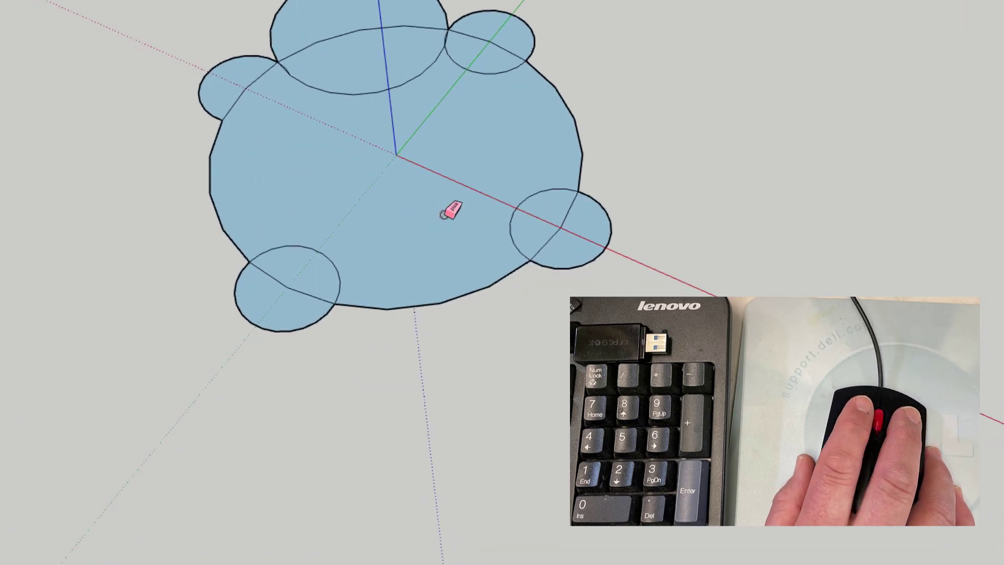
pyautogui.click(473, 63)
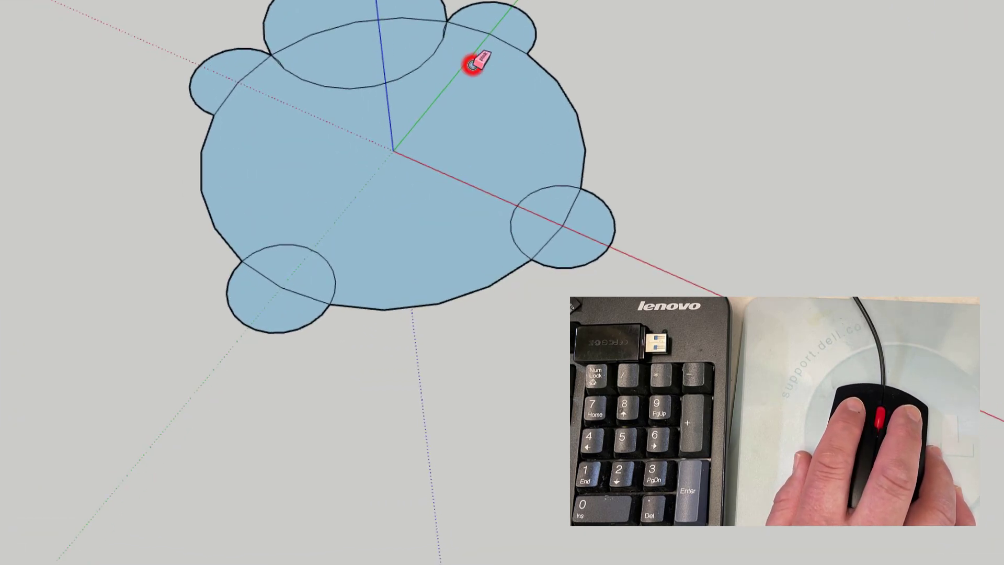
pyautogui.click(511, 220)
pyautogui.click(332, 266)
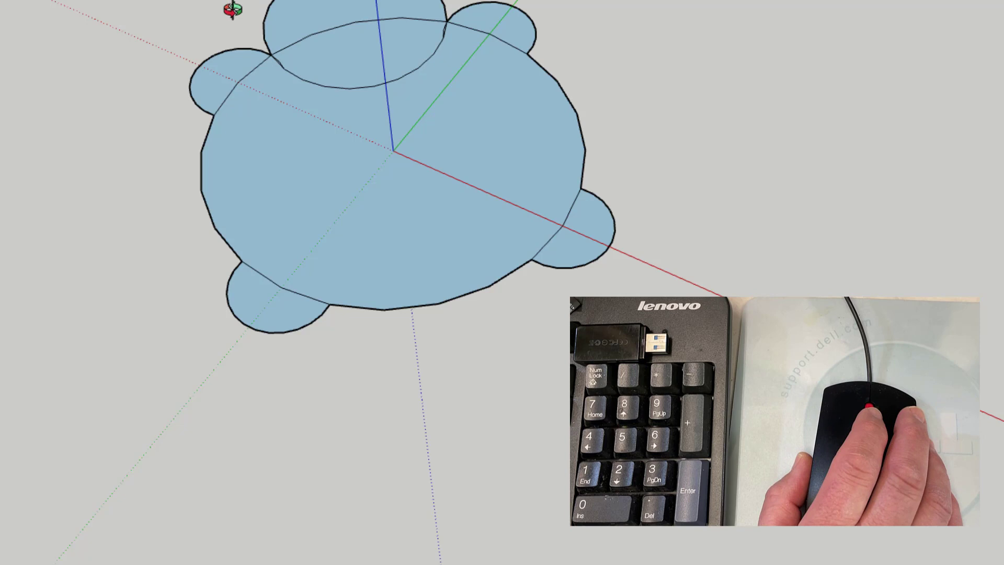
# - Erase the short head-leg edge and the body arc crossing the head circle
pyautogui.press('o')
pyautogui.moveTo(269, 27); pyautogui.dragTo(338, 177)
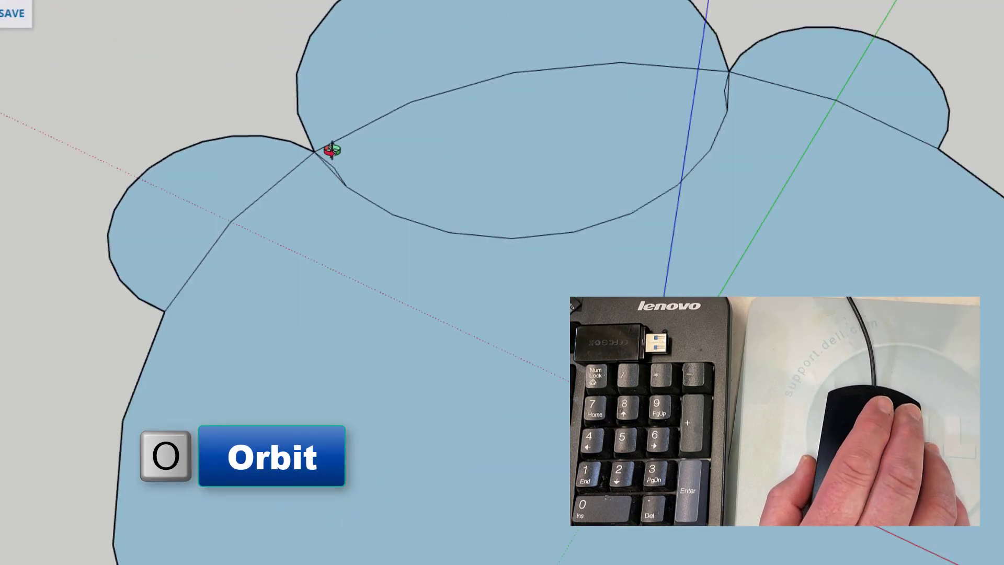
pyautogui.press('e')
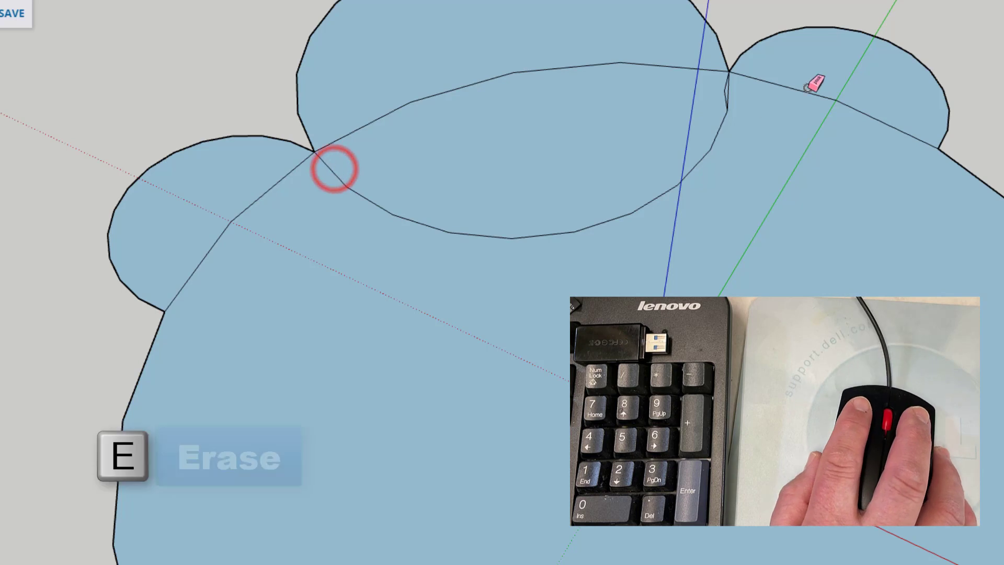
pyautogui.click(726, 89)
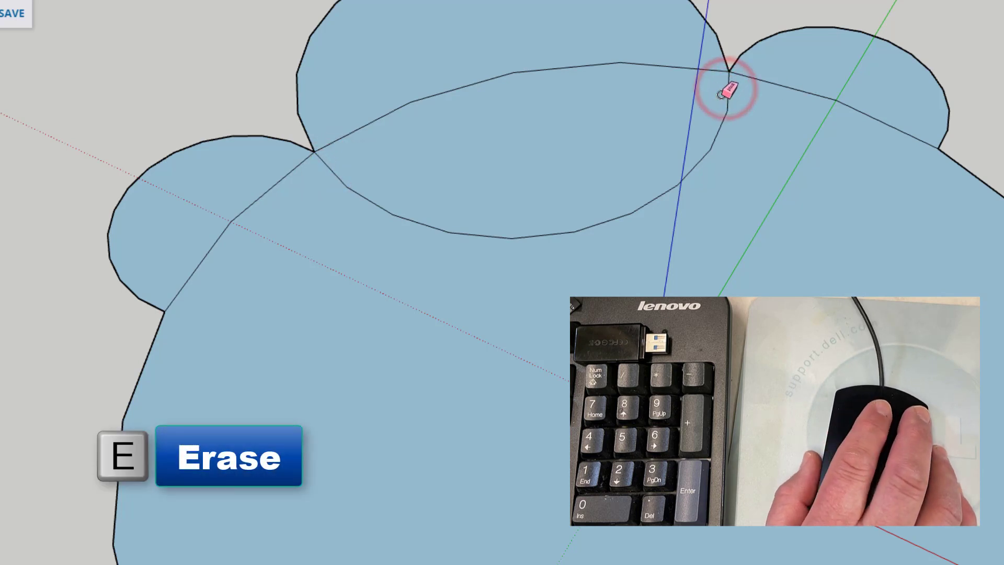
pyautogui.scroll(-3, 723, 93)
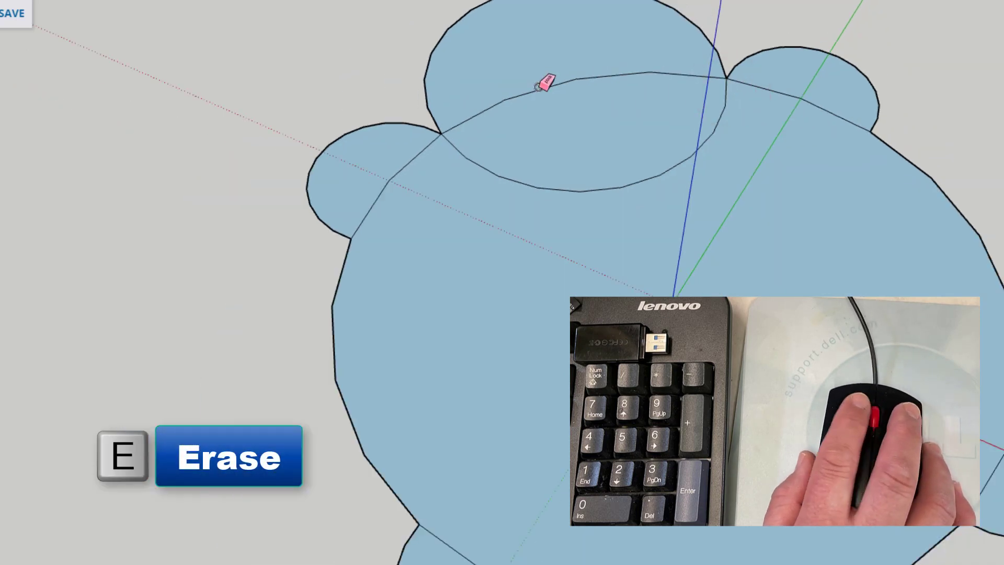
pyautogui.click(576, 79)
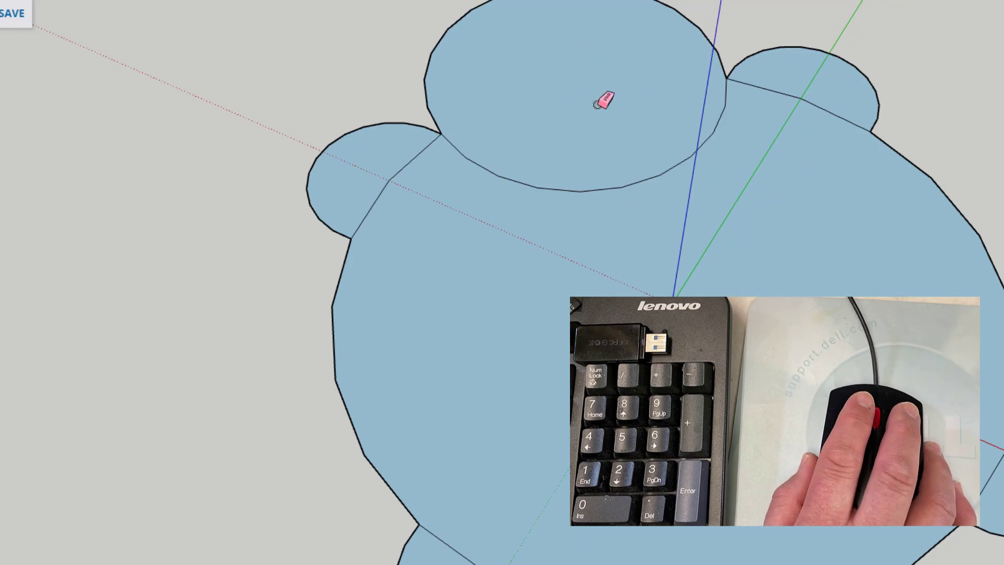
pyautogui.scroll(-2, 628, 189)
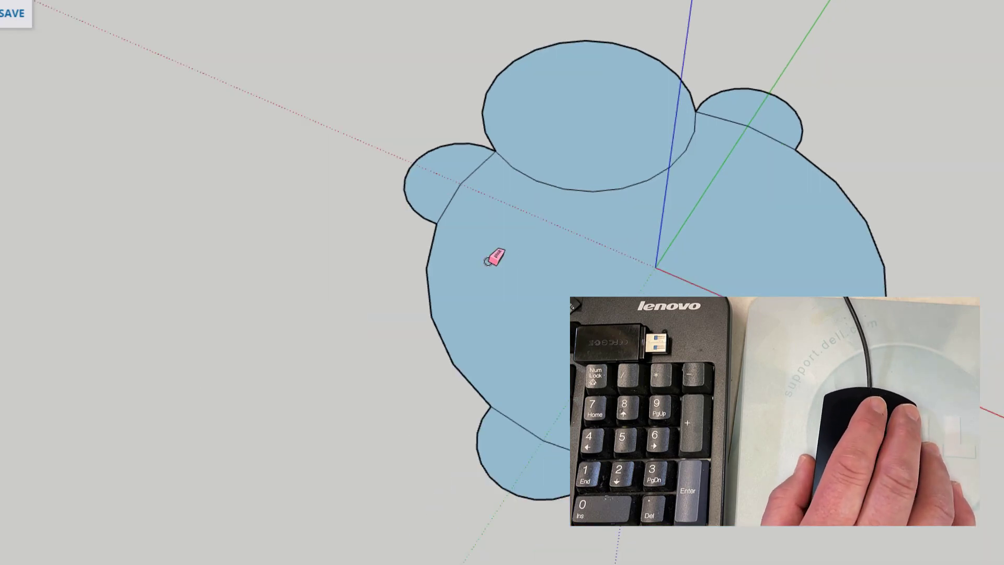
# - Offset the turtle body face's outline inward, leaving a rim band around the inner shell
pyautogui.click(11, 317)
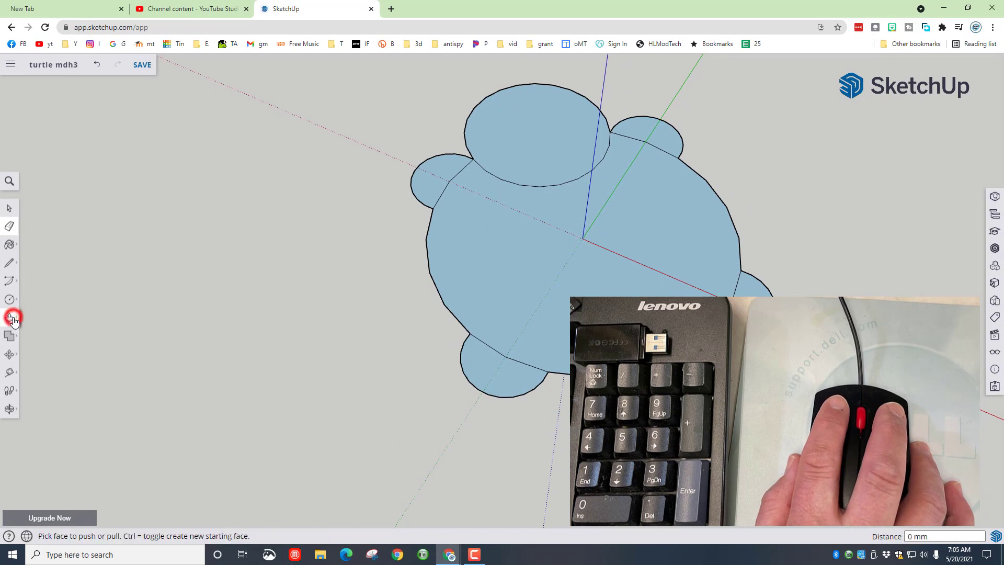
pyautogui.moveTo(12, 320)
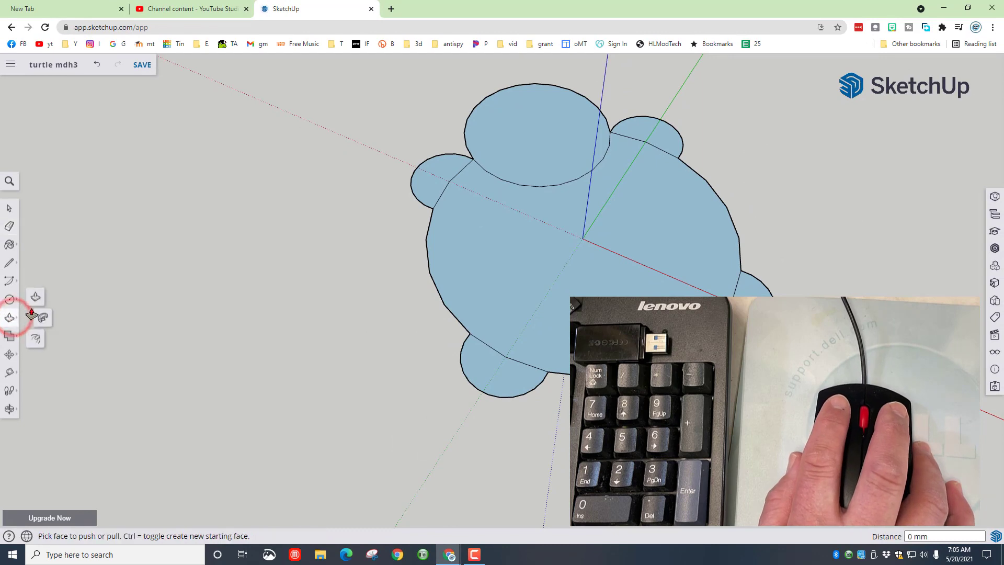
pyautogui.click(37, 341)
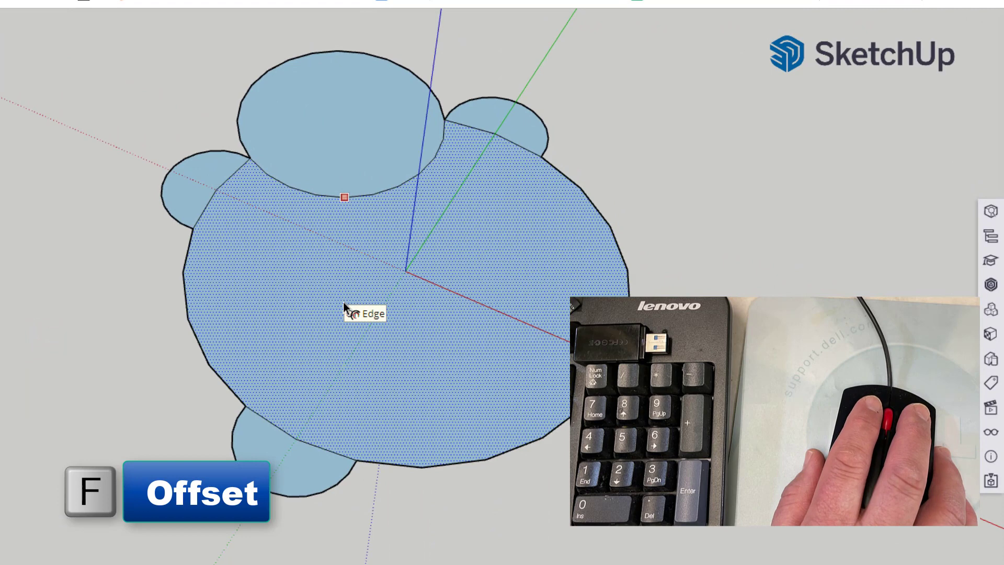
pyautogui.moveTo(46, 298); pyautogui.dragTo(89, 284, button='middle')
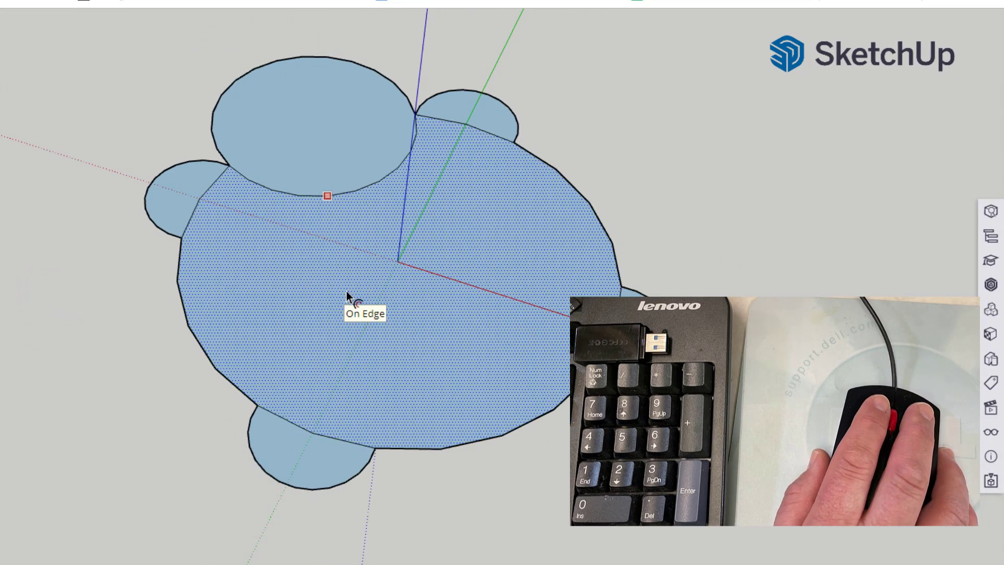
pyautogui.click(286, 296)
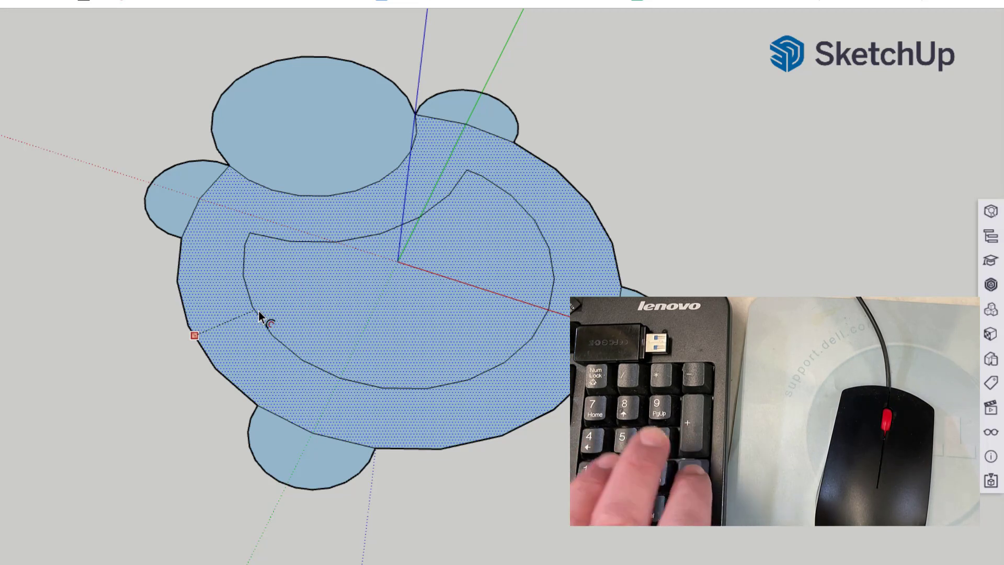
pyautogui.press('Return')
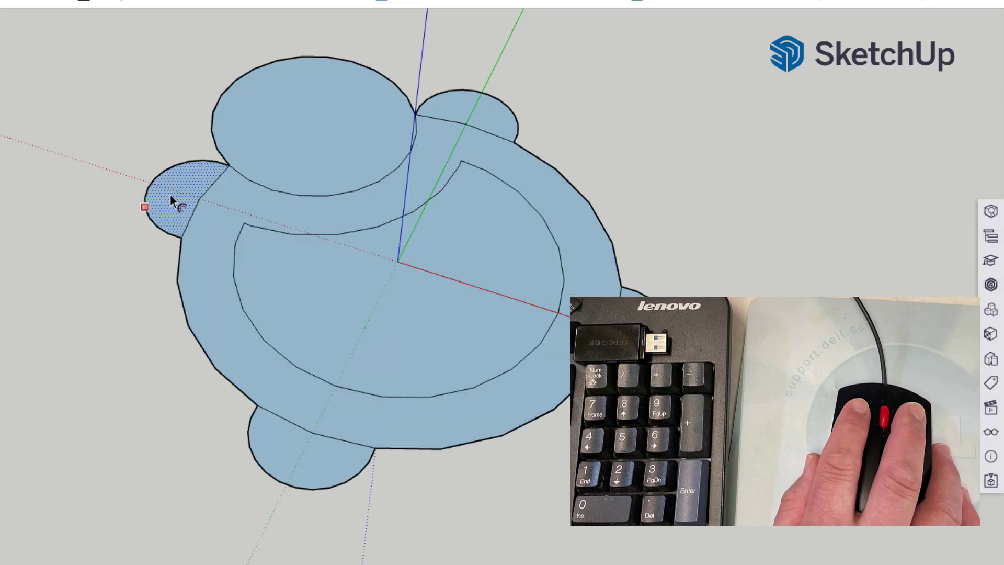
# - Erase the edges dividing the top-right, left and right legs from the outer ring
pyautogui.press('e')
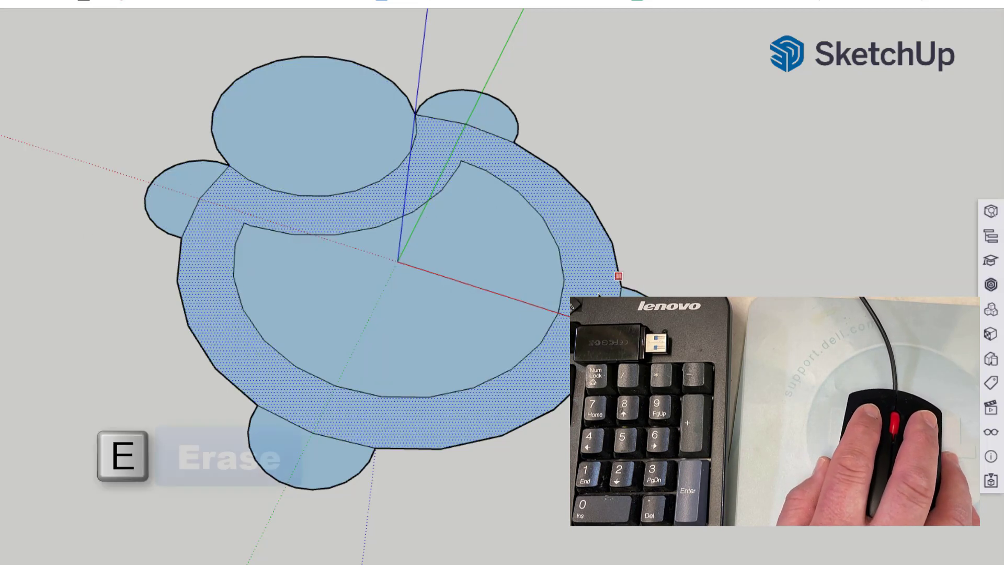
pyautogui.click(471, 124)
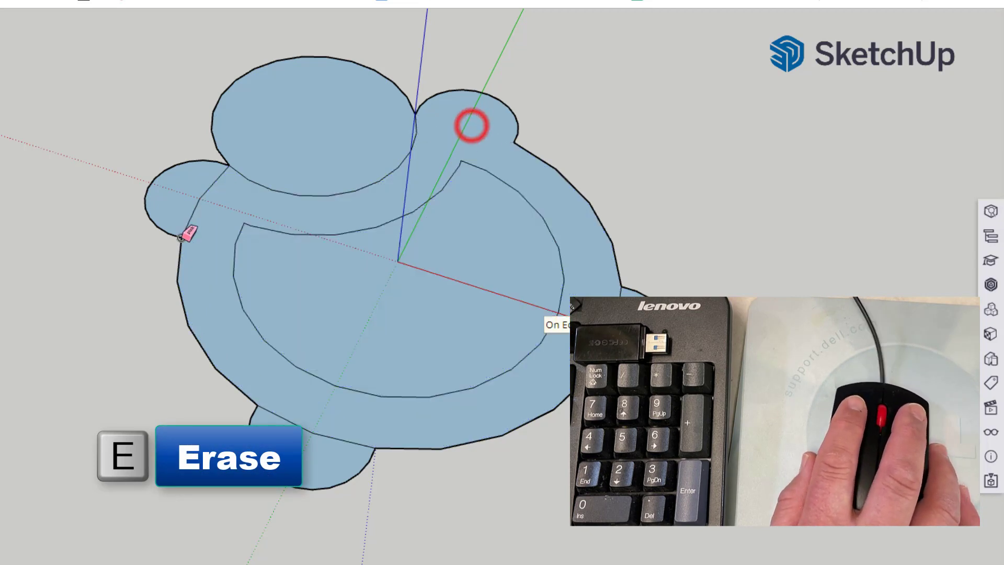
pyautogui.click(196, 205)
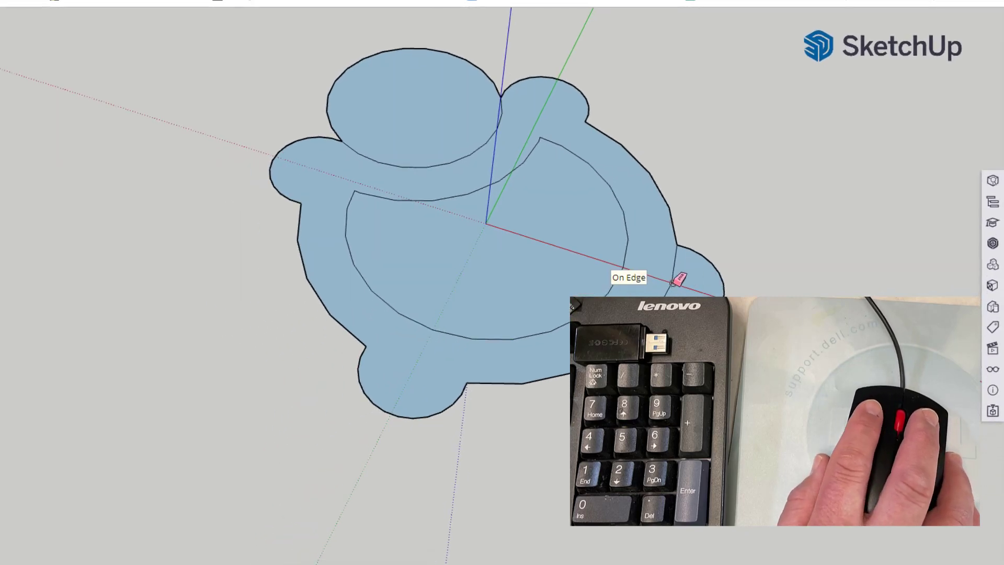
pyautogui.click(674, 269)
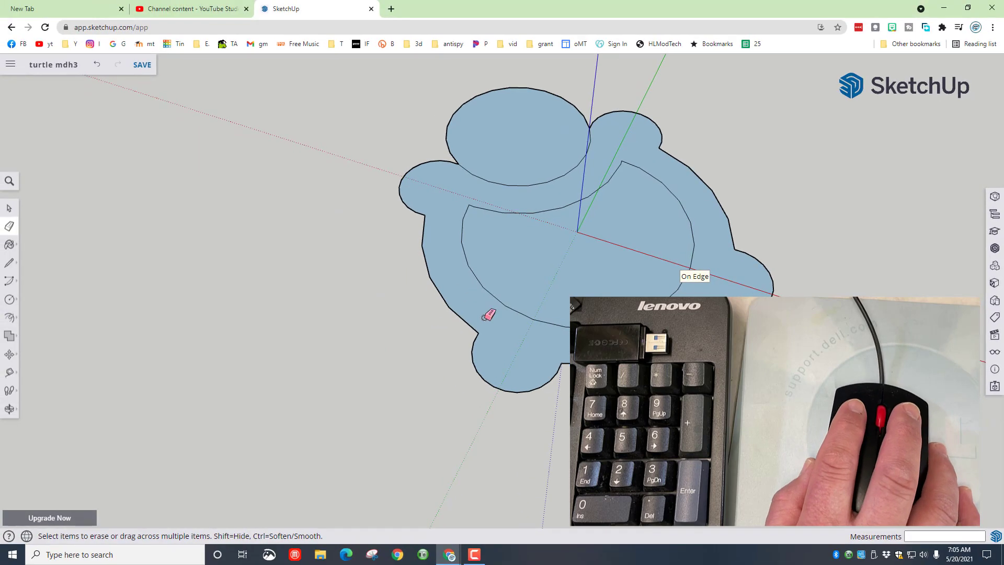
# - Push/Pull the outer ring face up 15 mm into a wall around the hollow
pyautogui.click(9, 318)
pyautogui.click(37, 297)
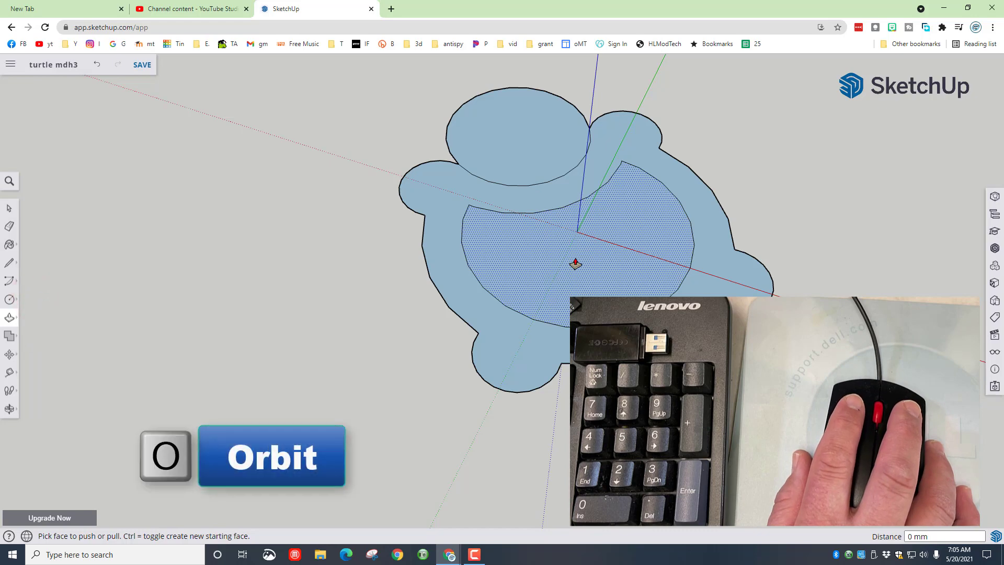
pyautogui.press('o')
pyautogui.moveTo(607, 267); pyautogui.dragTo(574, 253)
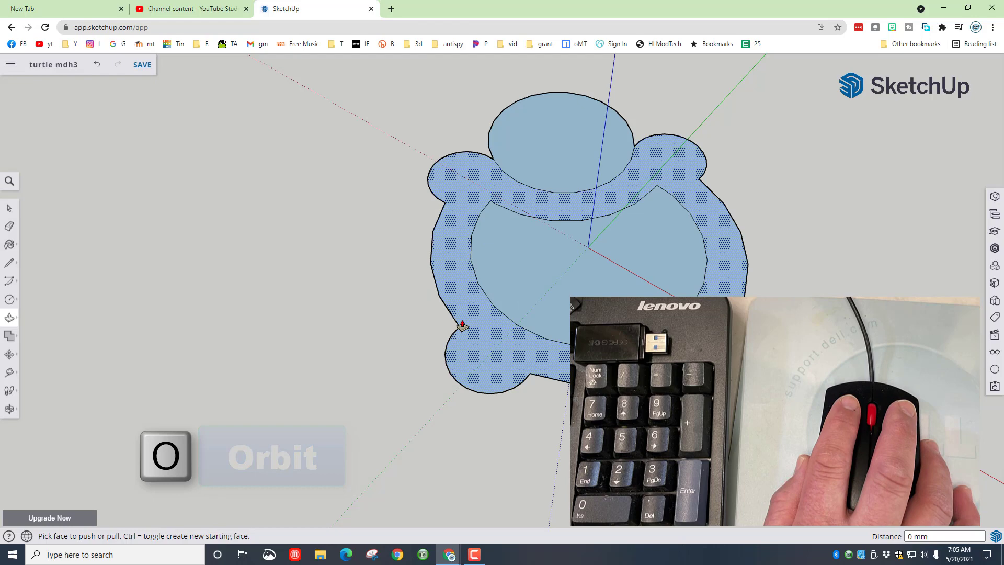
pyautogui.press('p')
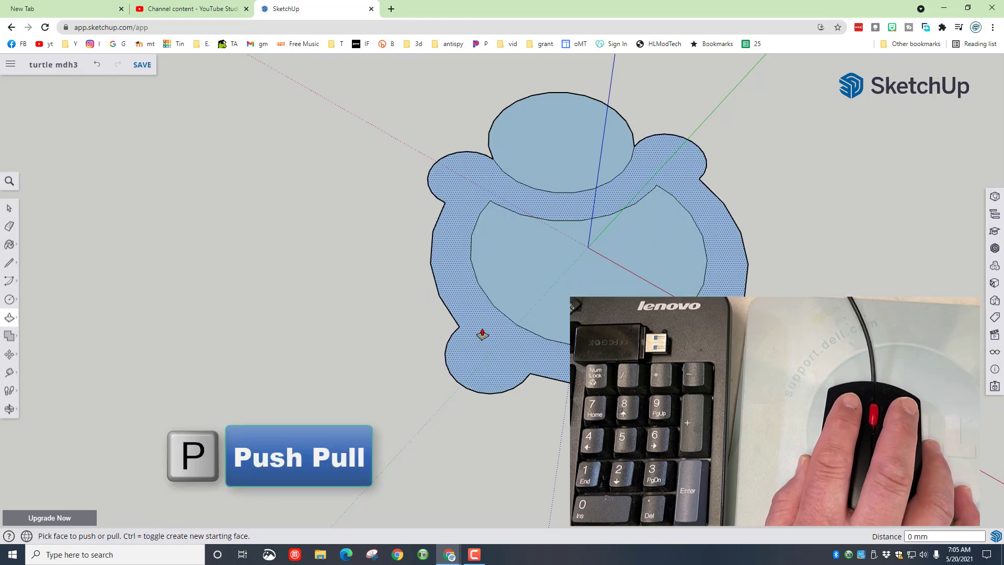
pyautogui.click(480, 324)
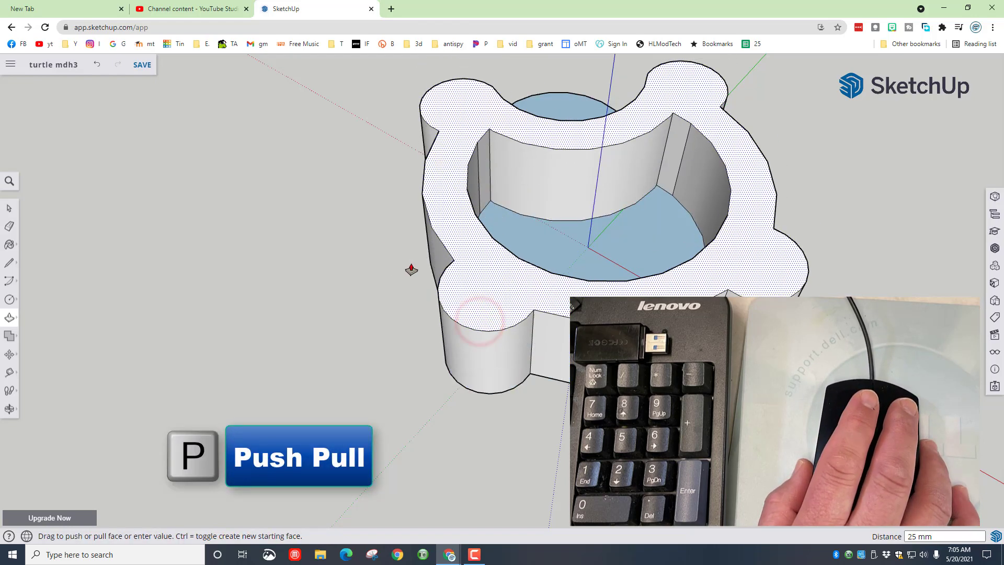
pyautogui.write('15')
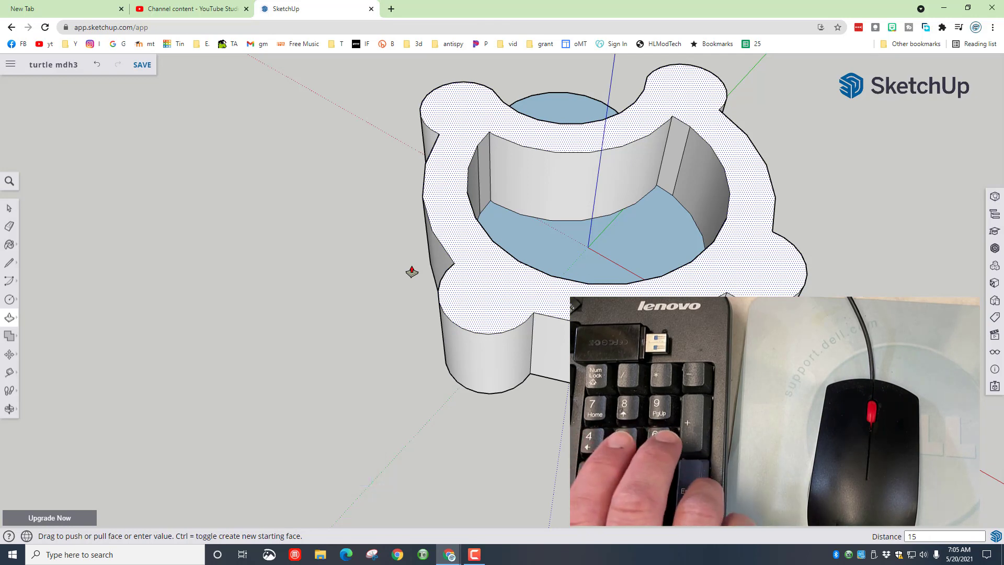
pyautogui.press('Return')
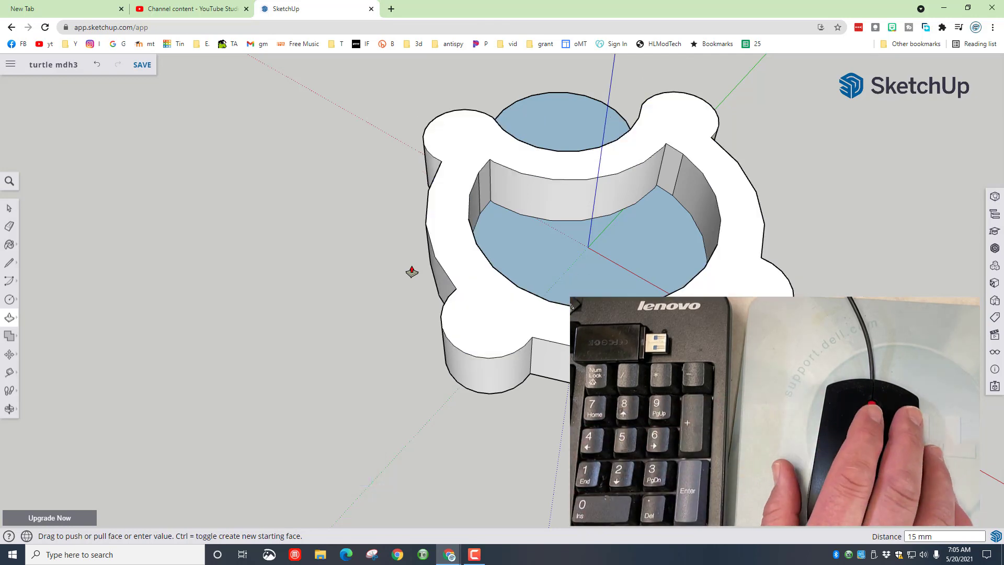
# - Push/Pull the side head circle 15 mm into a cylinder level with the rim wall
pyautogui.moveTo(280, 298); pyautogui.dragTo(335, 314, button='middle')
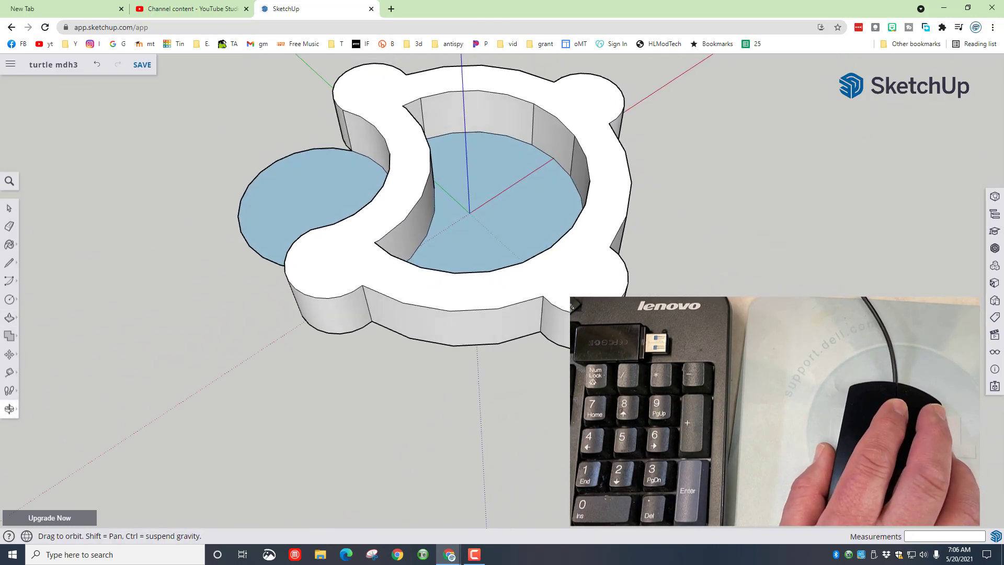
pyautogui.click(259, 232)
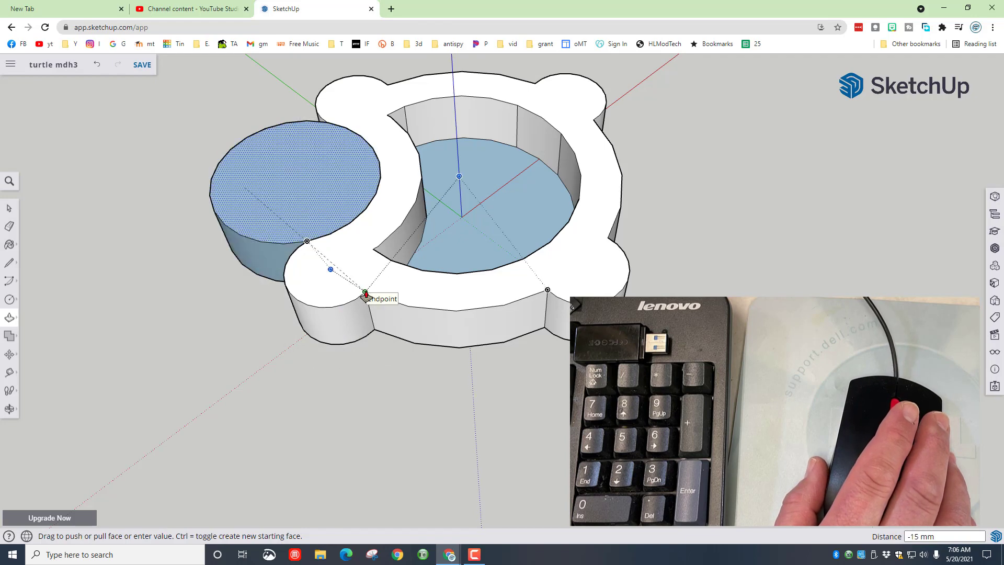
pyautogui.click(518, 107)
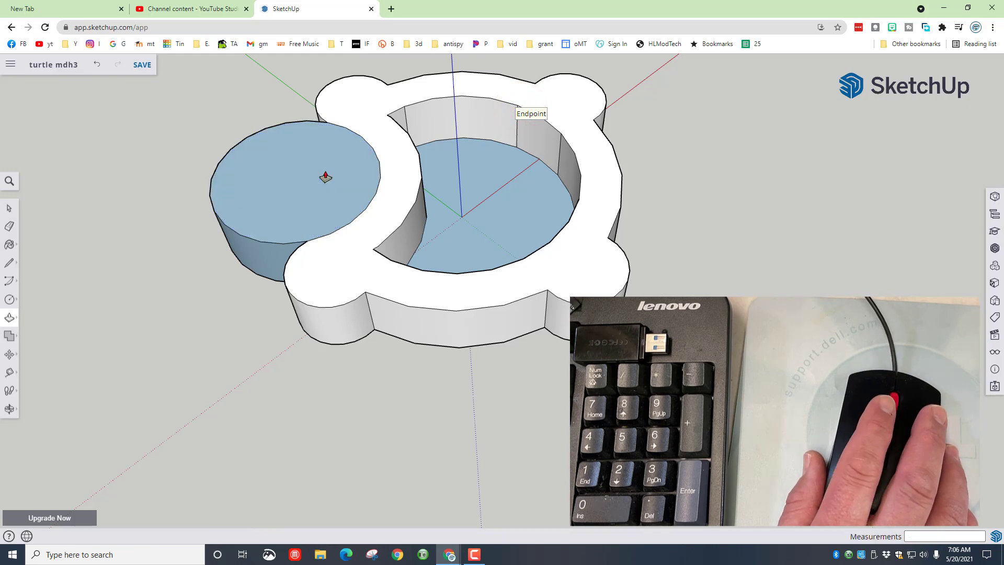
# - Reverse the side cylinder's top face so it shows the white front side
pyautogui.press('space')
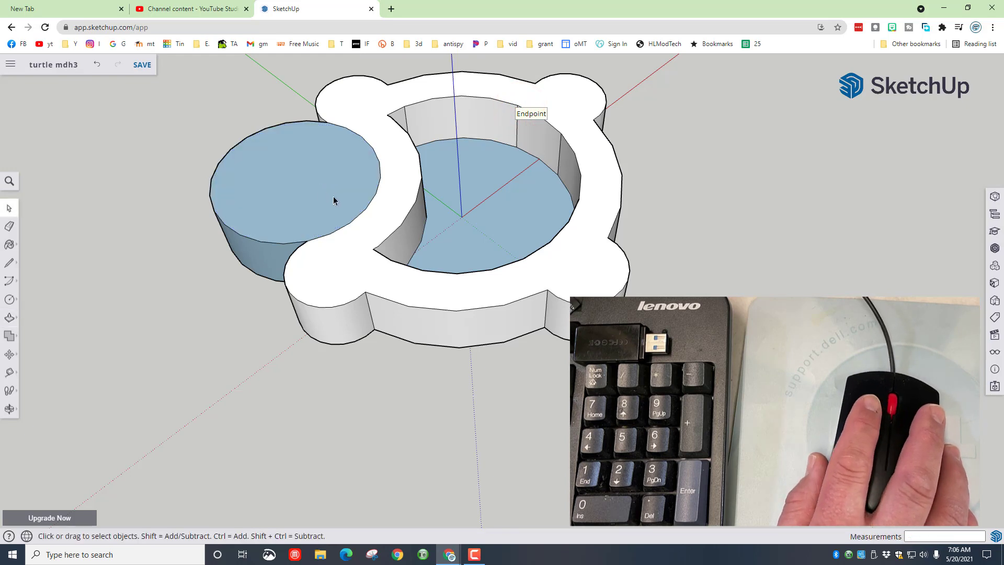
pyautogui.click(306, 183)
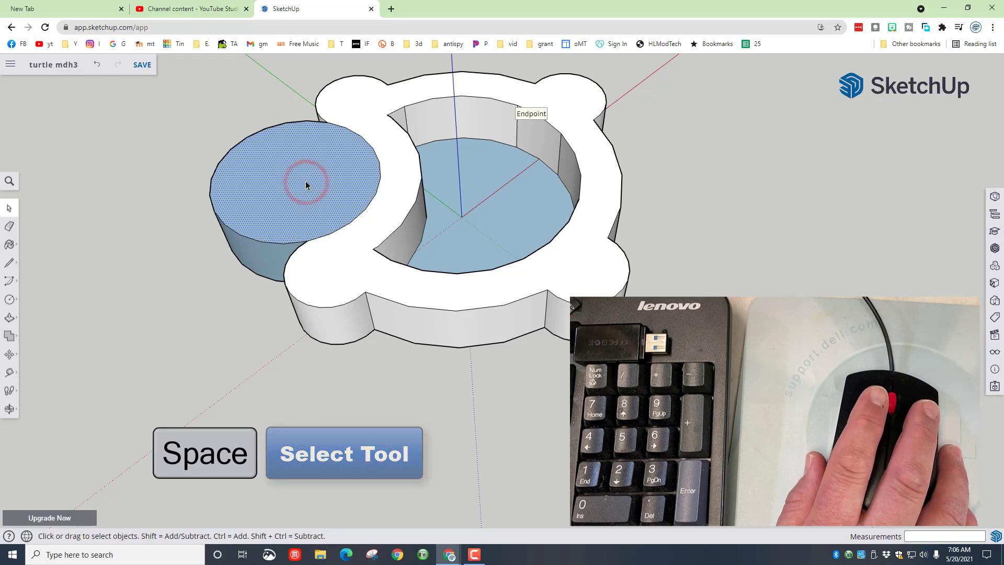
pyautogui.rightClick(306, 183)
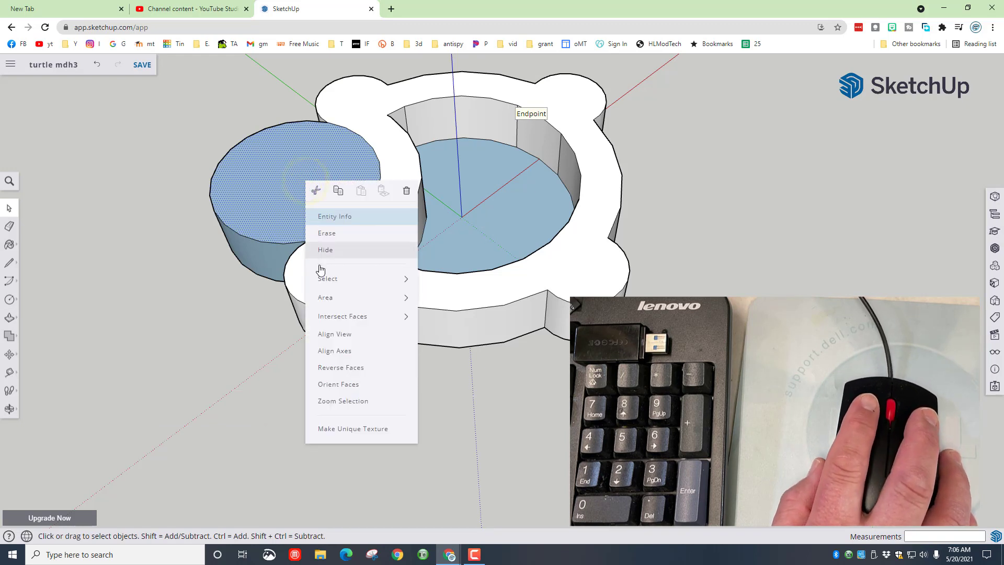
pyautogui.click(334, 366)
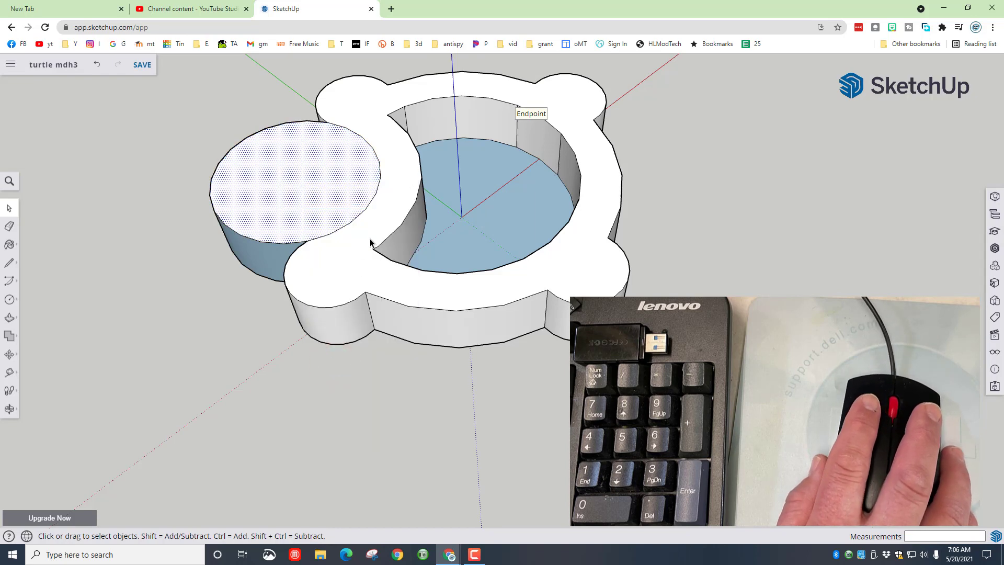
pyautogui.rightClick(172, 357)
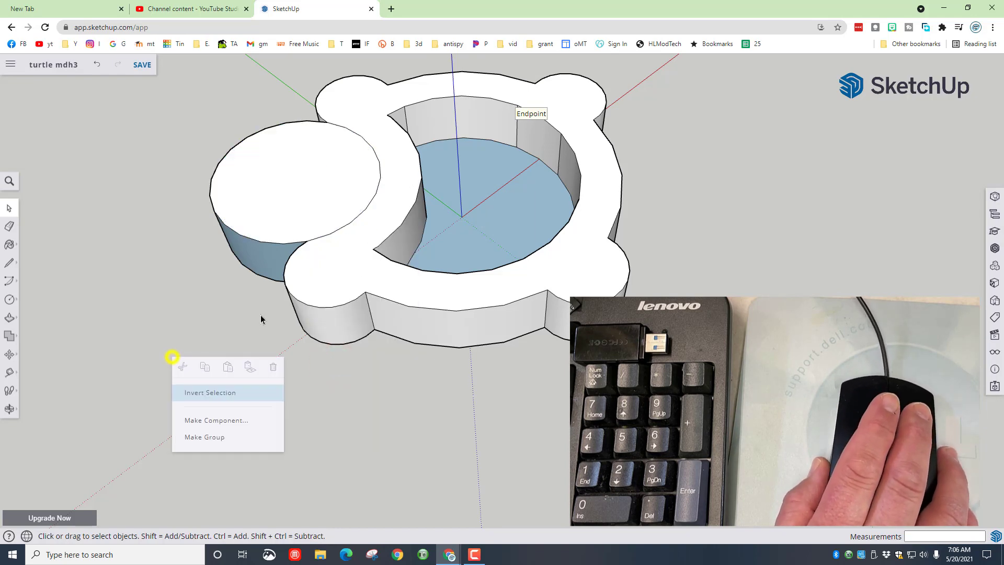
pyautogui.click(247, 312)
# - Reverse the cylinder's blue side face so it shows white
pyautogui.press('o')
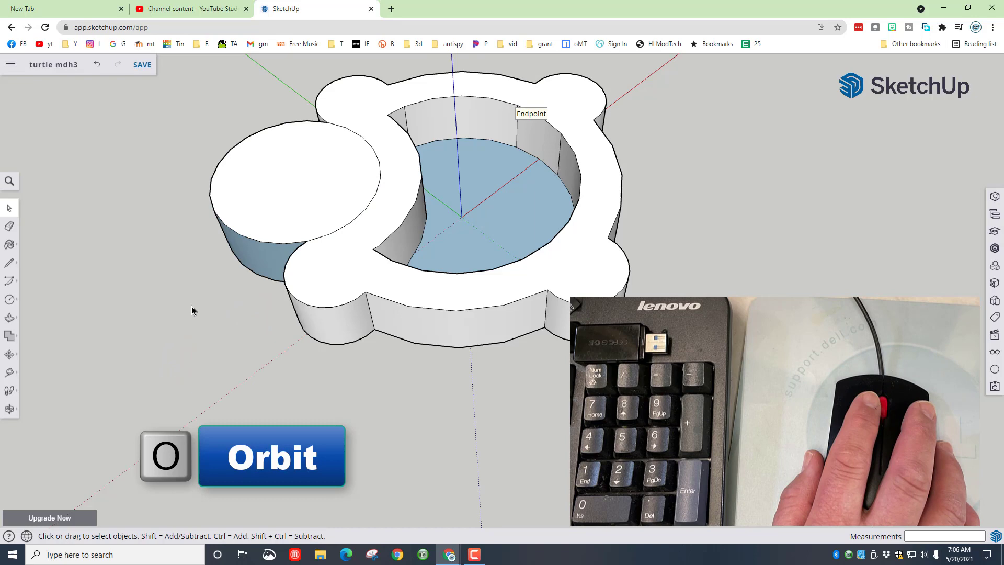
pyautogui.moveTo(160, 350); pyautogui.dragTo(268, 296)
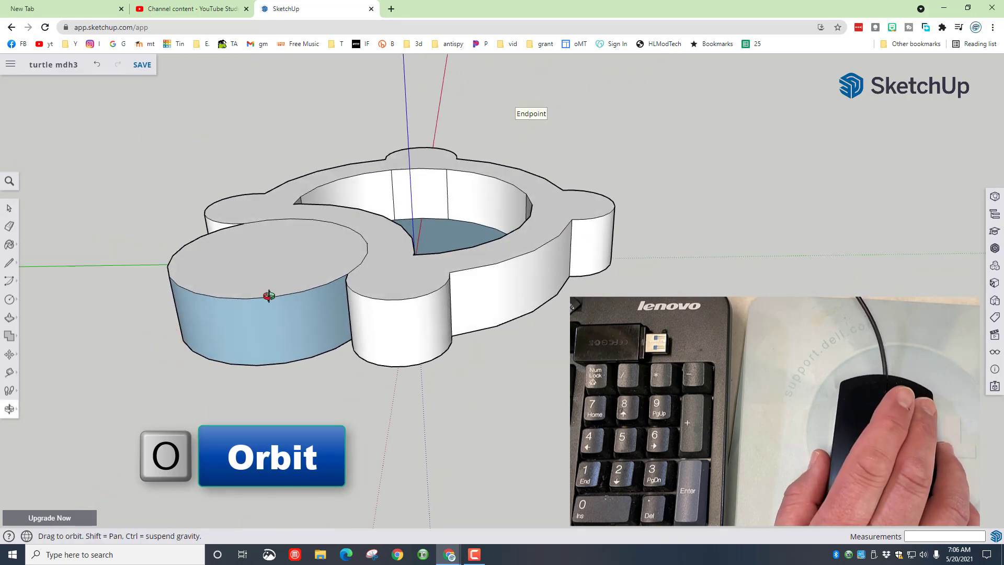
pyautogui.rightClick(267, 318)
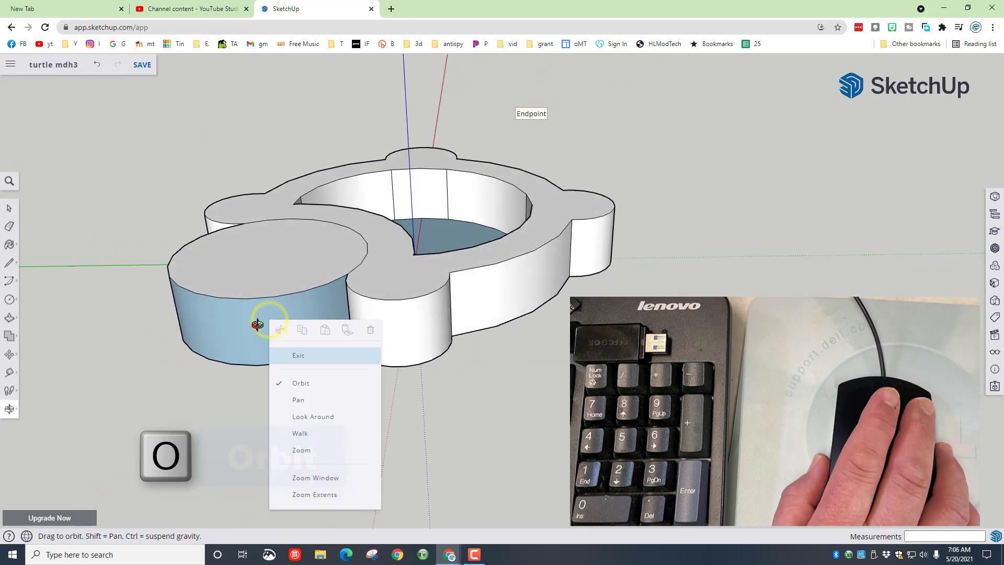
pyautogui.press('space')
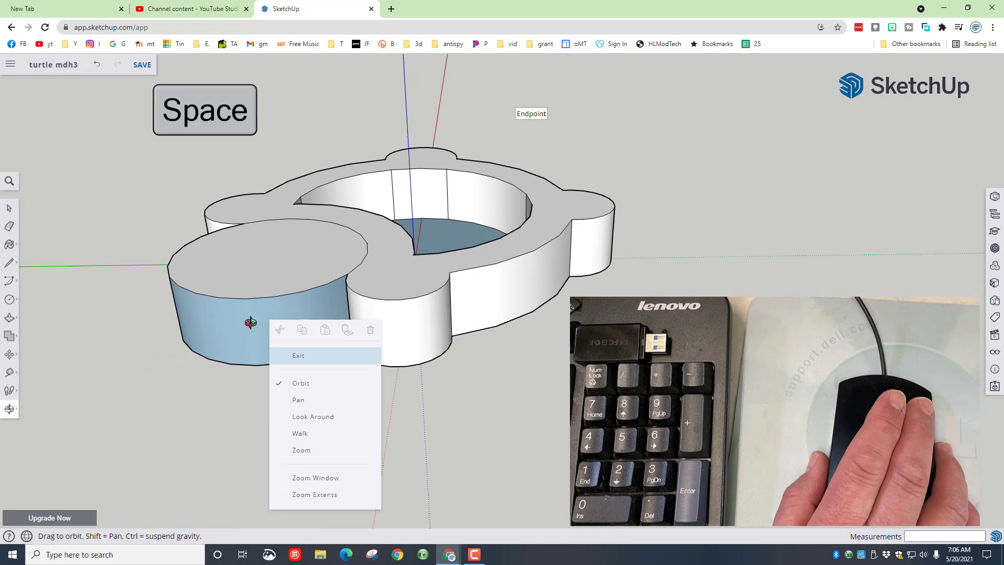
pyautogui.click(243, 331)
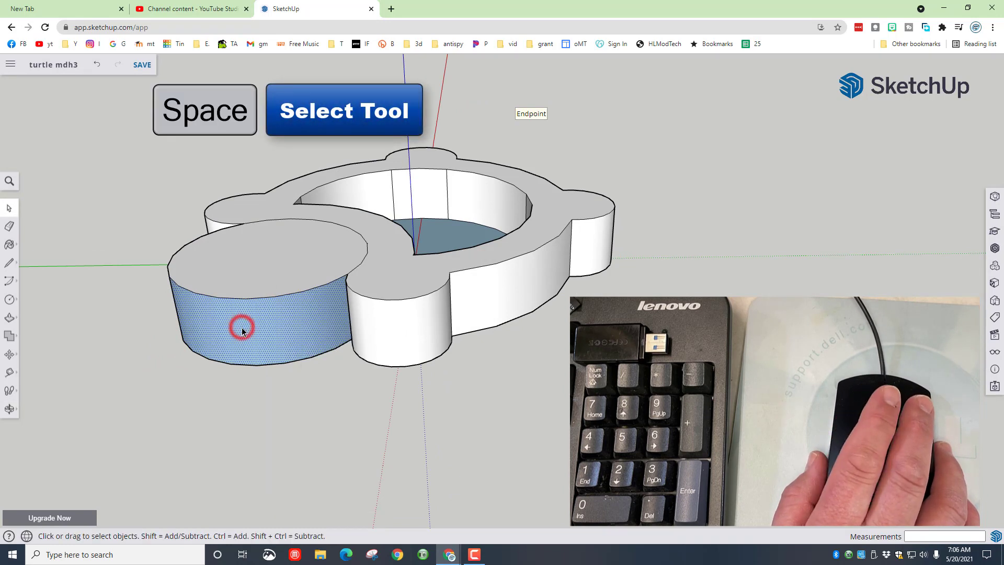
pyautogui.rightClick(247, 329)
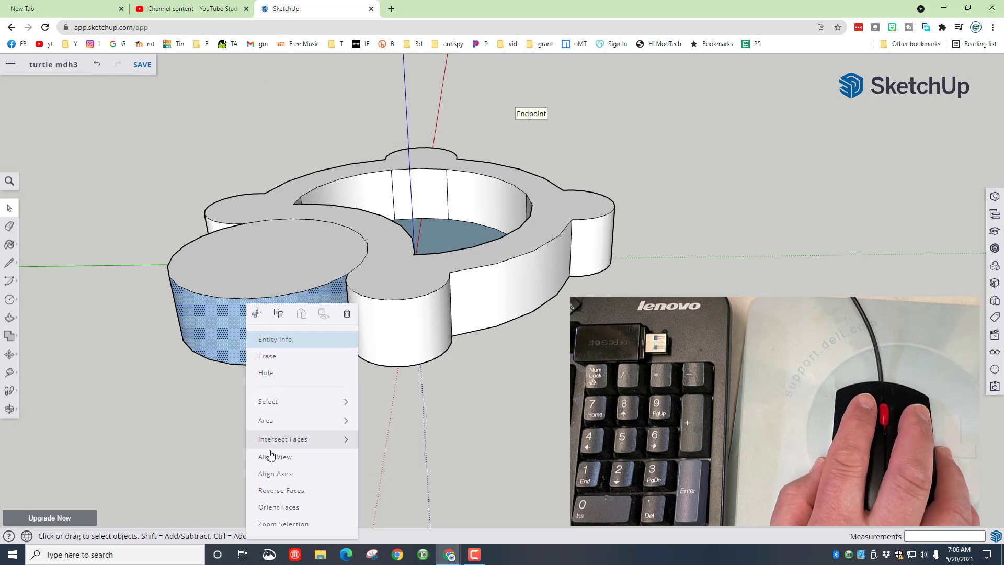
pyautogui.click(271, 491)
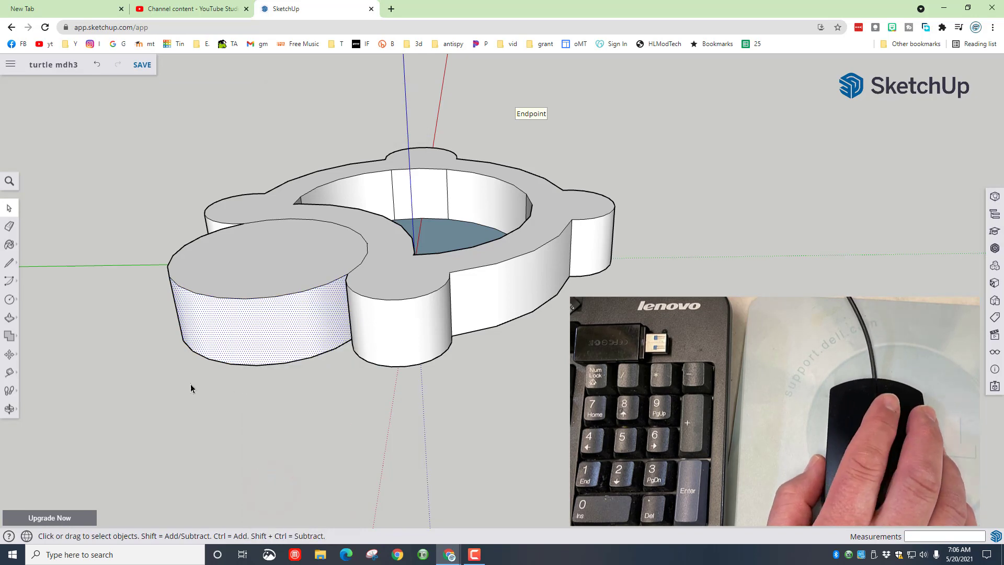
pyautogui.moveTo(525, 107); pyautogui.dragTo(704, 125, button='middle')
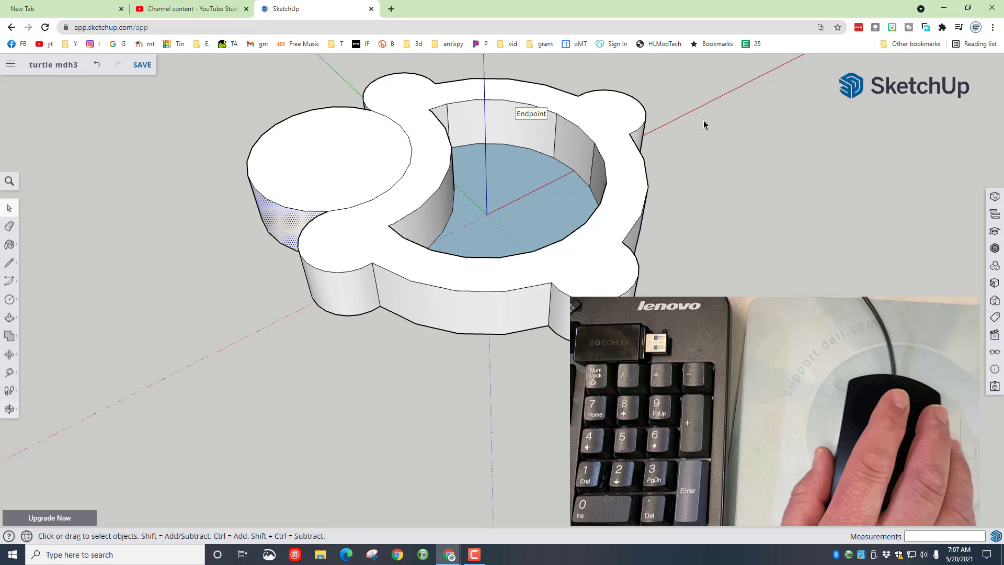
# - Push the ring-shaped body's top face down 4 mm with Push/Pull
pyautogui.press('p')
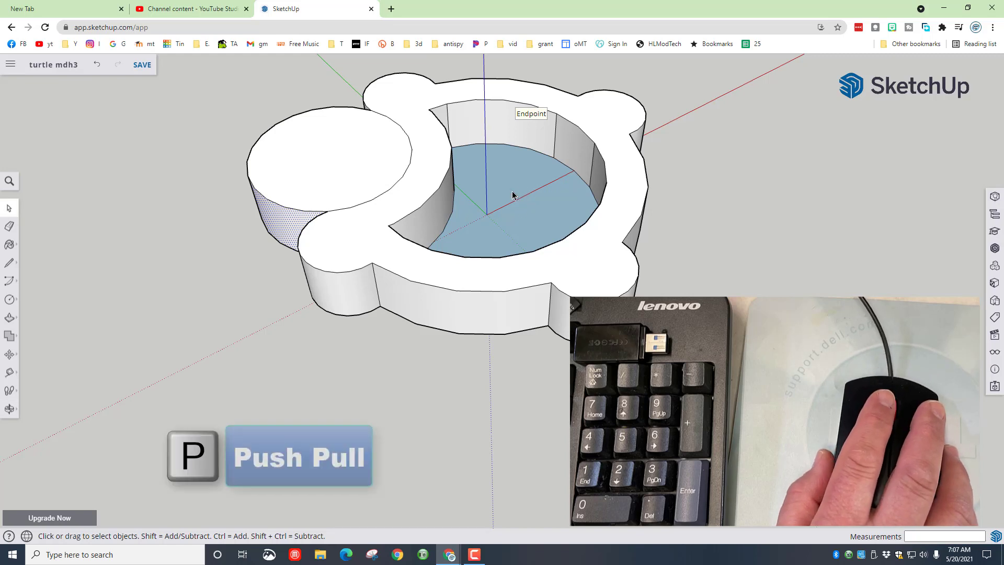
pyautogui.moveTo(512, 196); pyautogui.dragTo(518, 182)
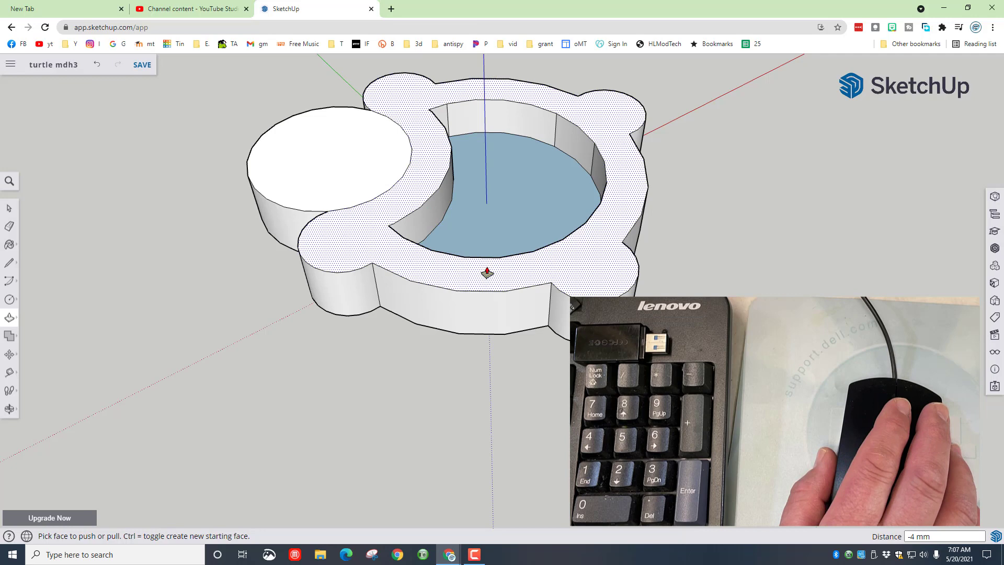
pyautogui.moveTo(572, 308); pyautogui.dragTo(612, 221, button='middle')
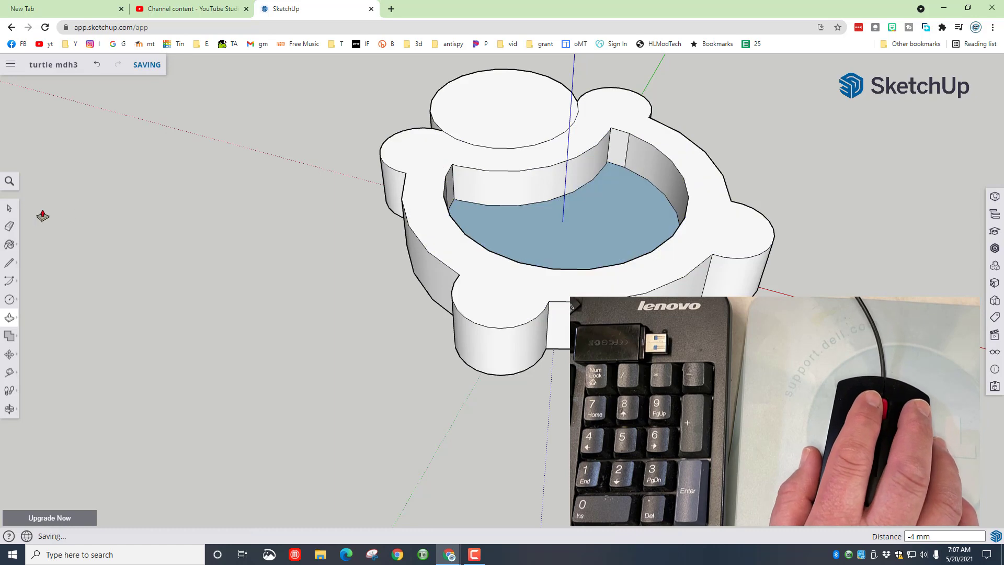
# - Paint the body top, ring, cylinder top and inner wall bright green from Colors
pyautogui.click(9, 208)
pyautogui.moveTo(543, 167); pyautogui.dragTo(532, 157, button='middle')
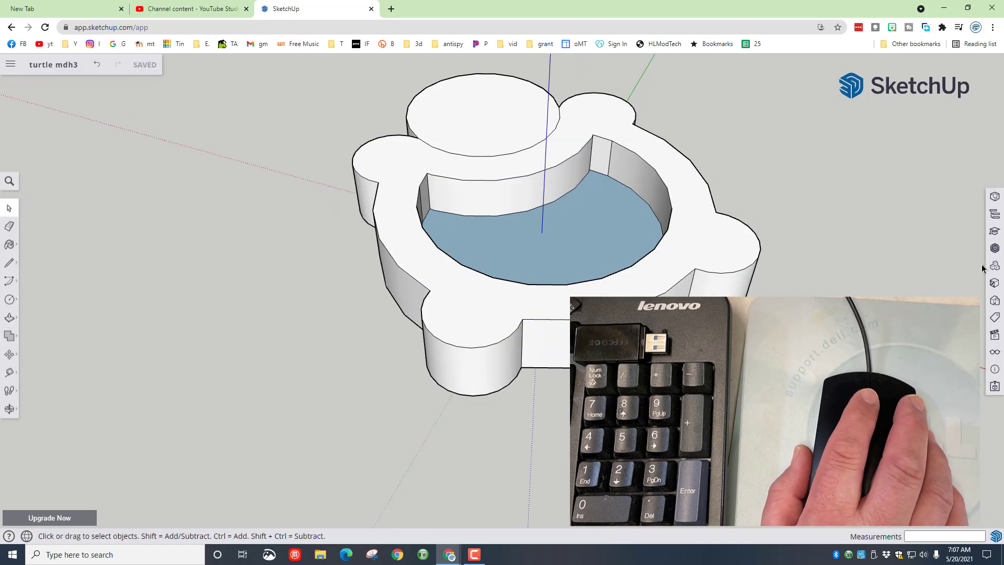
pyautogui.click(994, 282)
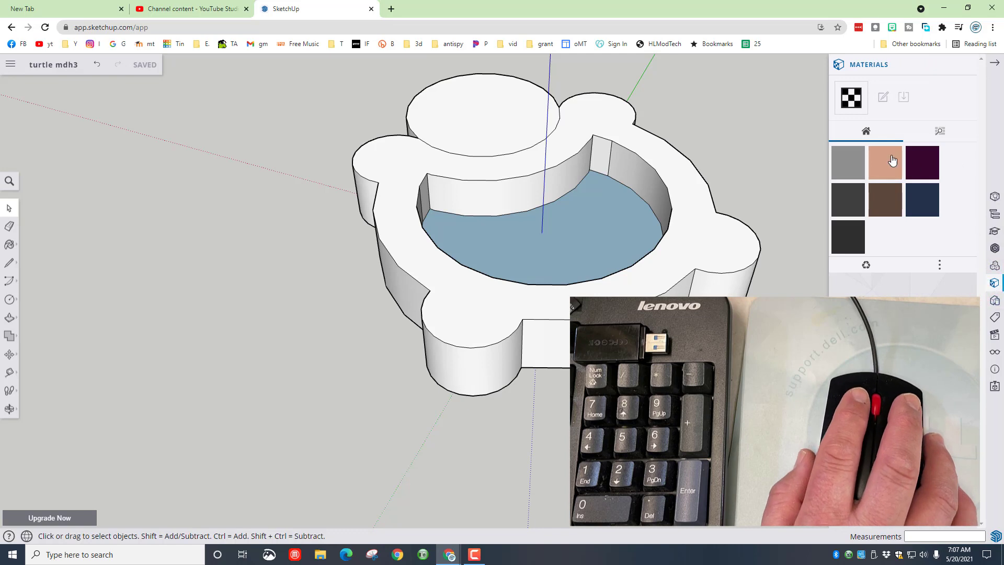
pyautogui.click(940, 133)
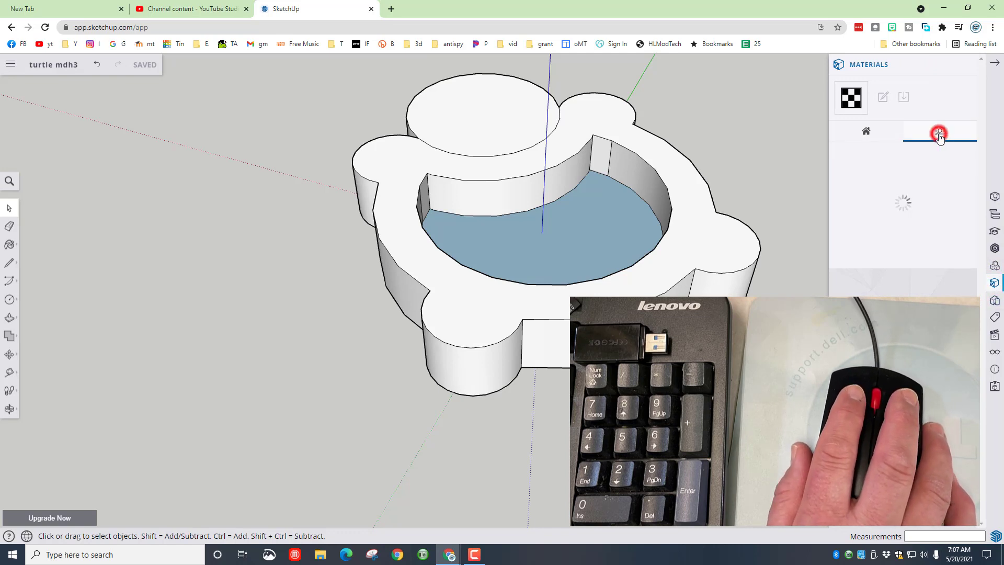
pyautogui.scroll(-2, 903, 172)
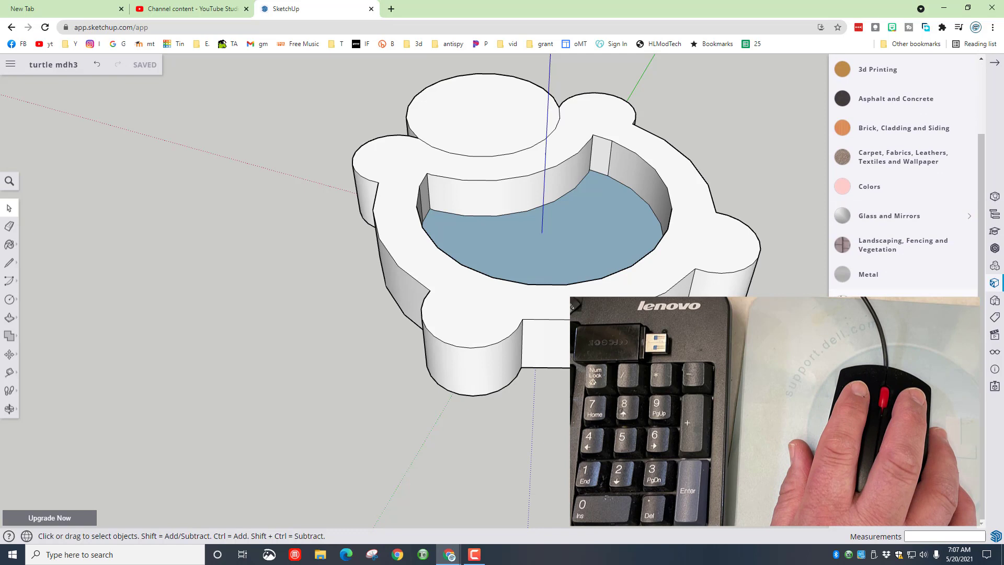
pyautogui.scroll(2, 904, 172)
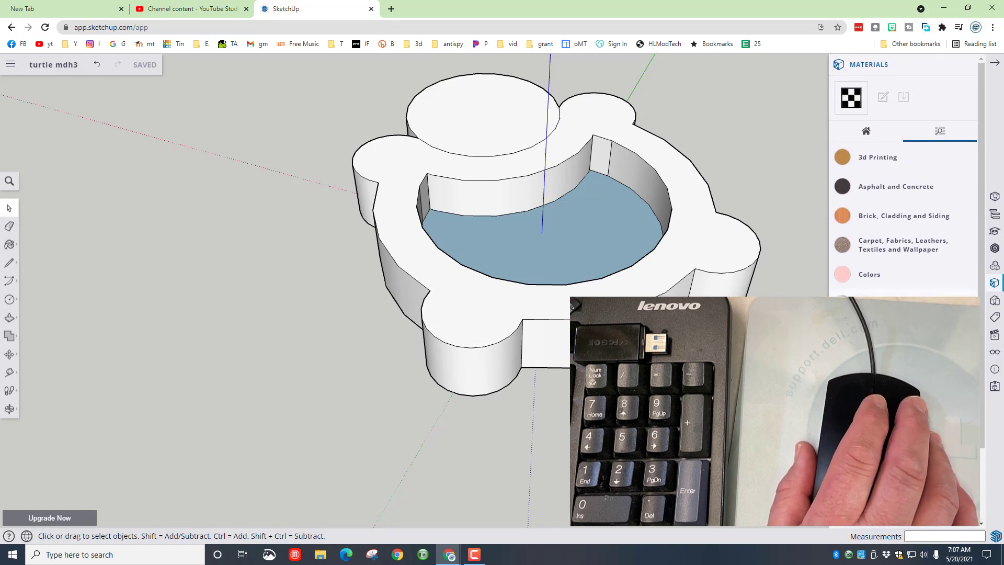
pyautogui.click(870, 274)
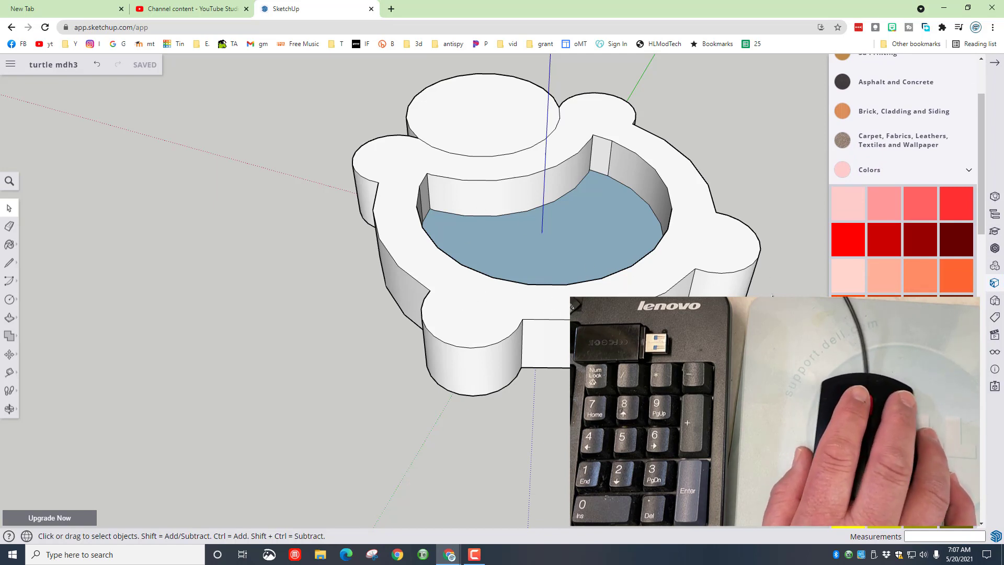
pyautogui.scroll(-4, 902, 173)
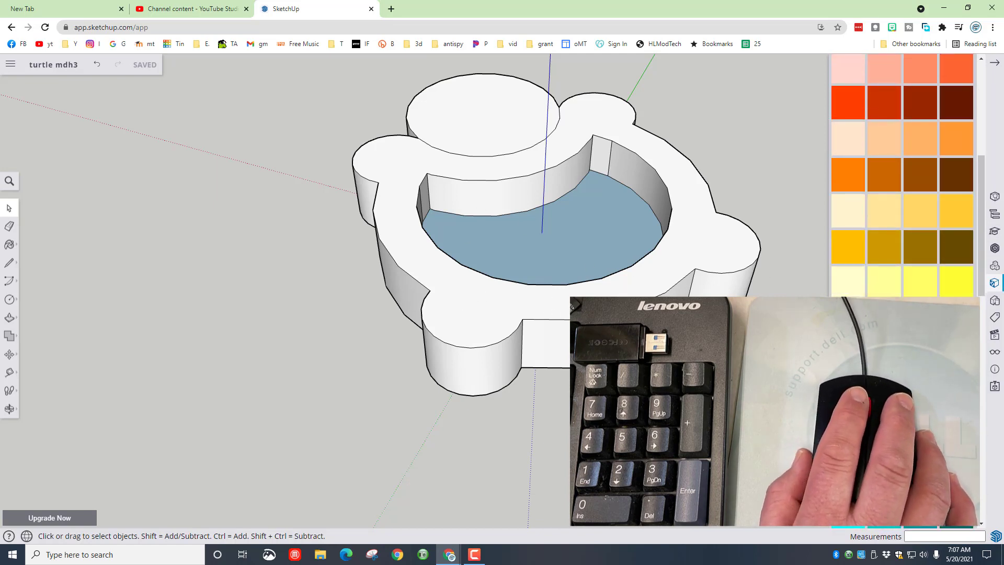
pyautogui.click(955, 432)
pyautogui.click(500, 302)
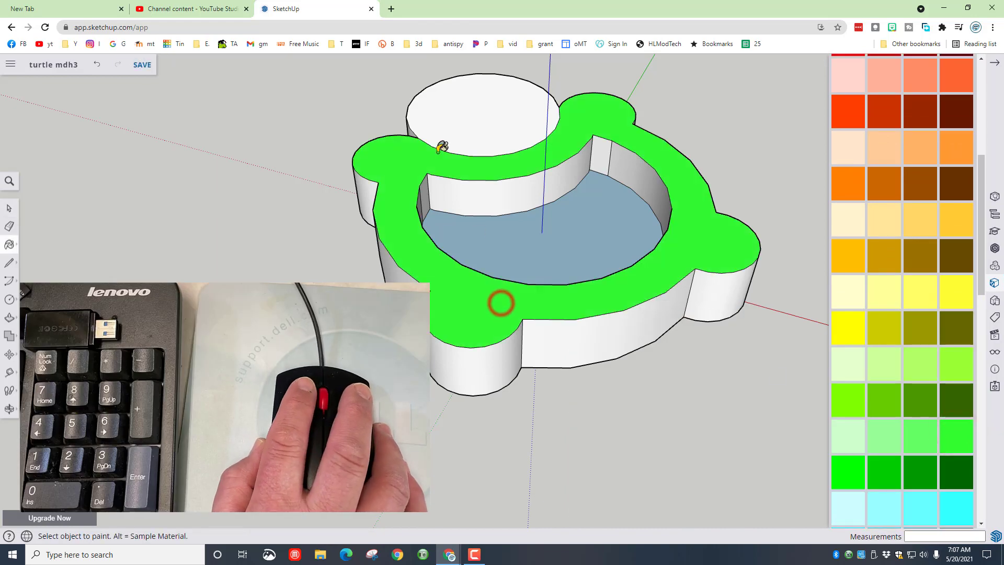
pyautogui.click(492, 116)
pyautogui.click(496, 190)
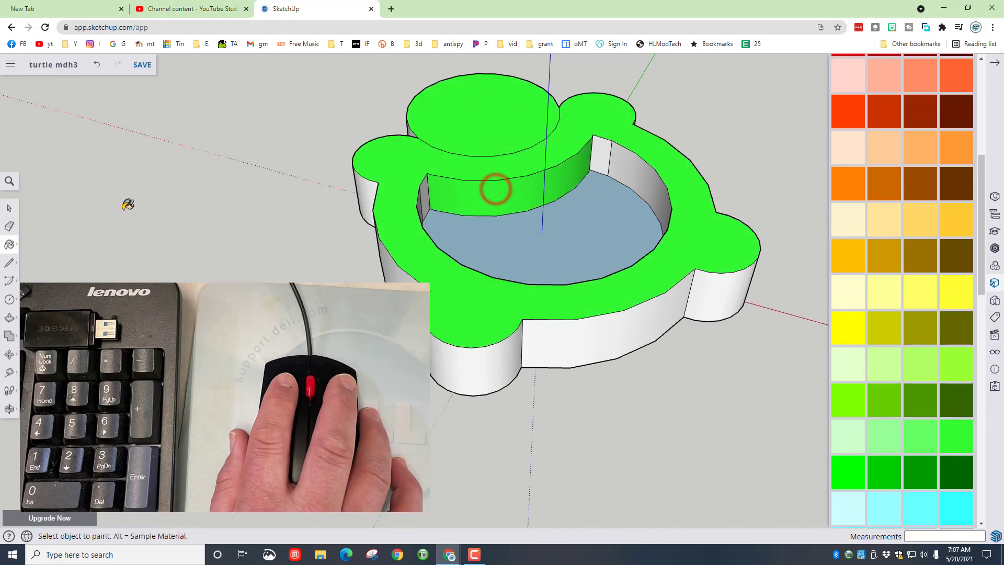
# - Select the whole turtle model and paint all its side faces bright green
pyautogui.click(9, 208)
pyautogui.scroll(-2, 267, 209)
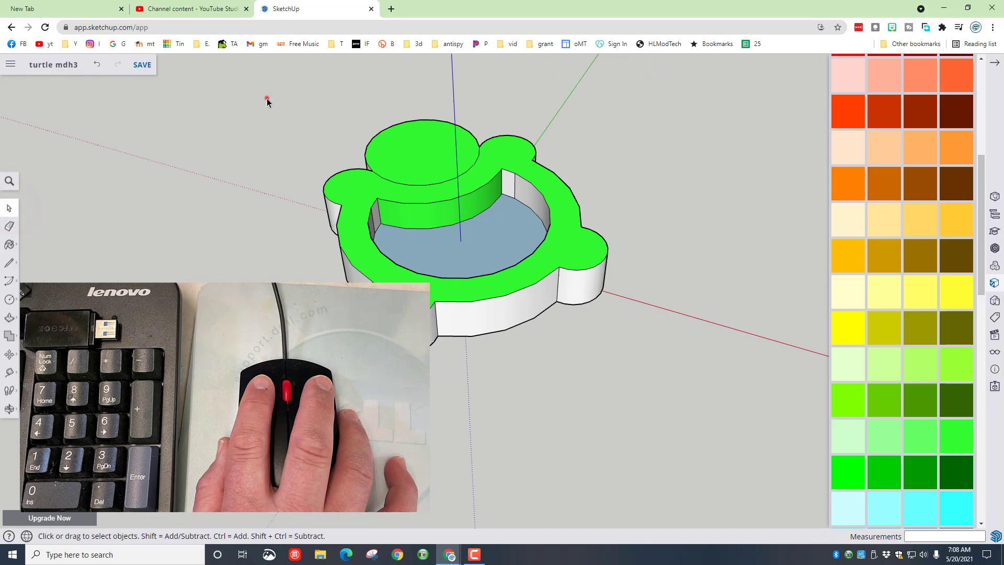
pyautogui.moveTo(266, 97); pyautogui.dragTo(680, 406)
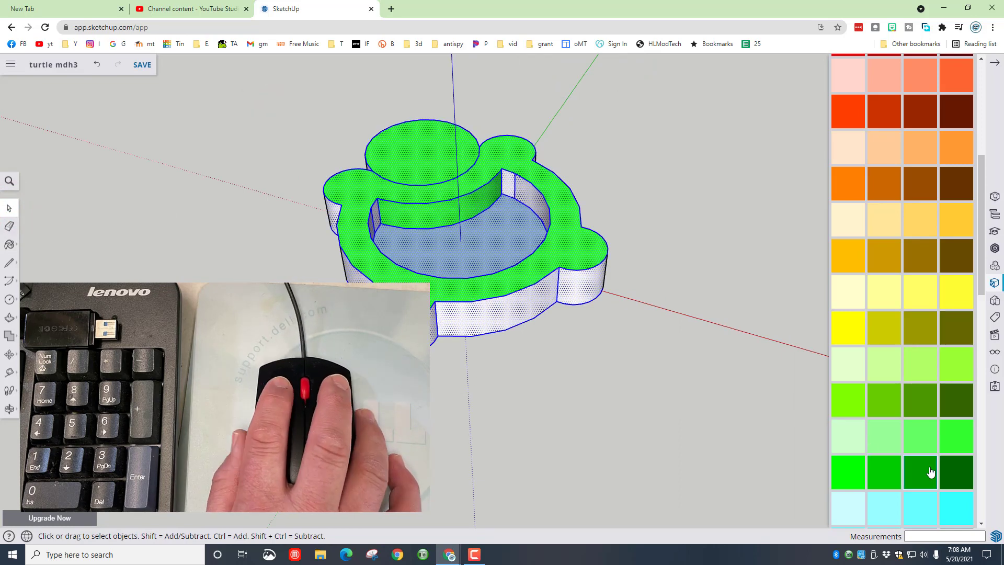
pyautogui.click(953, 437)
pyautogui.click(473, 312)
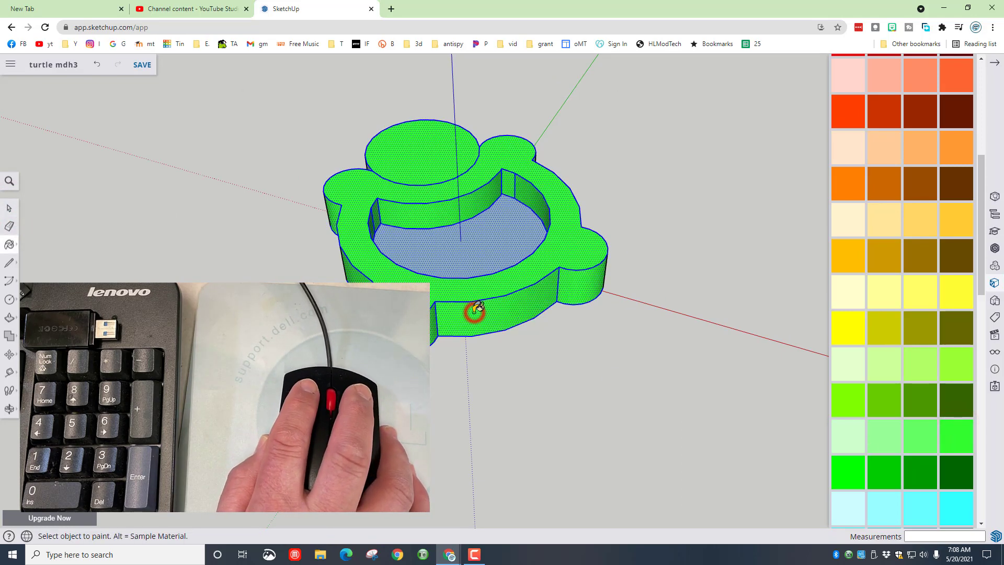
# - Clear the selection and select the inner floor face
pyautogui.click(9, 205)
pyautogui.click(217, 218)
pyautogui.click(432, 238)
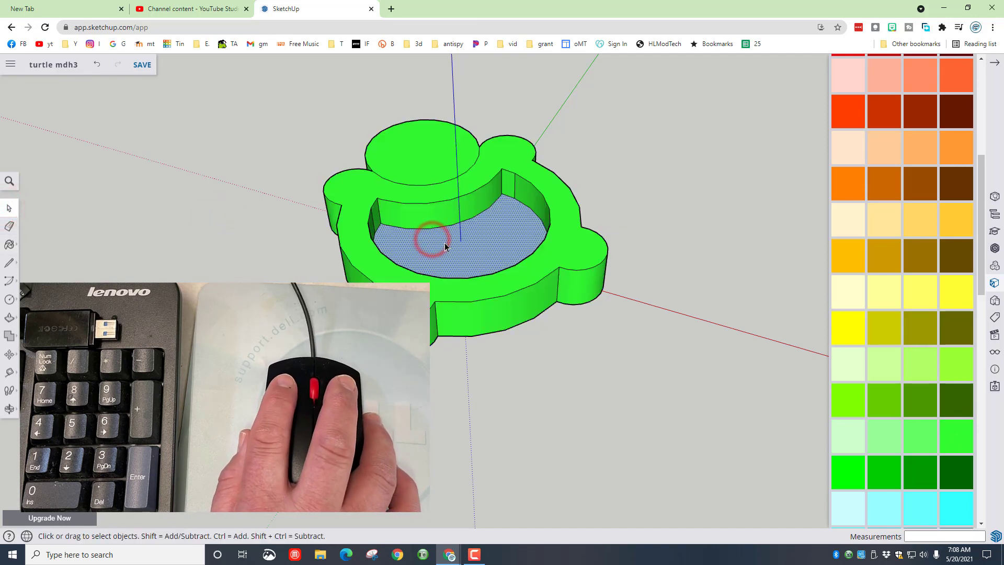
pyautogui.rightClick(479, 377)
pyautogui.click(479, 375)
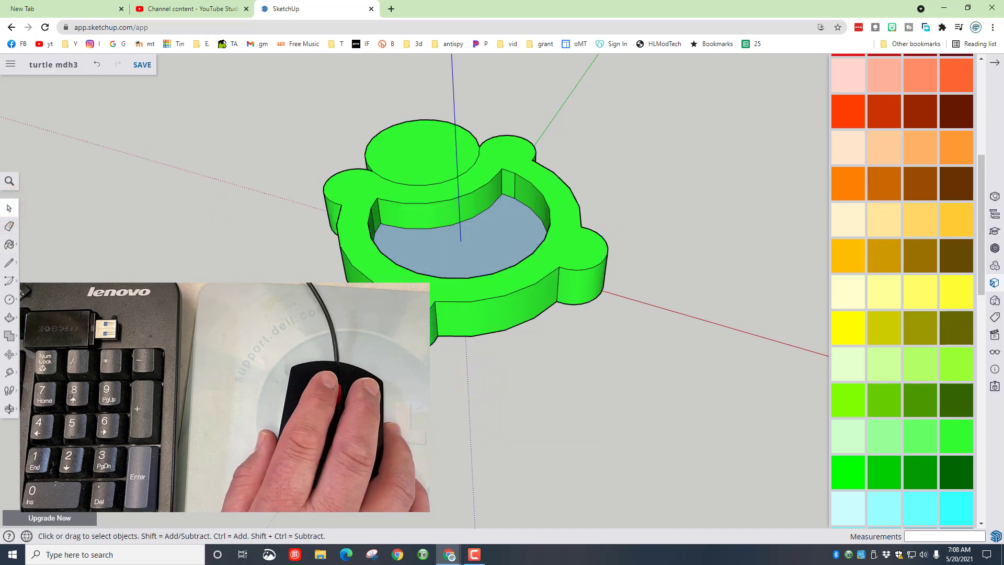
# - Reverse the inner floor face so its front side faces up
pyautogui.moveTo(309, 220); pyautogui.dragTo(487, 247, button='middle')
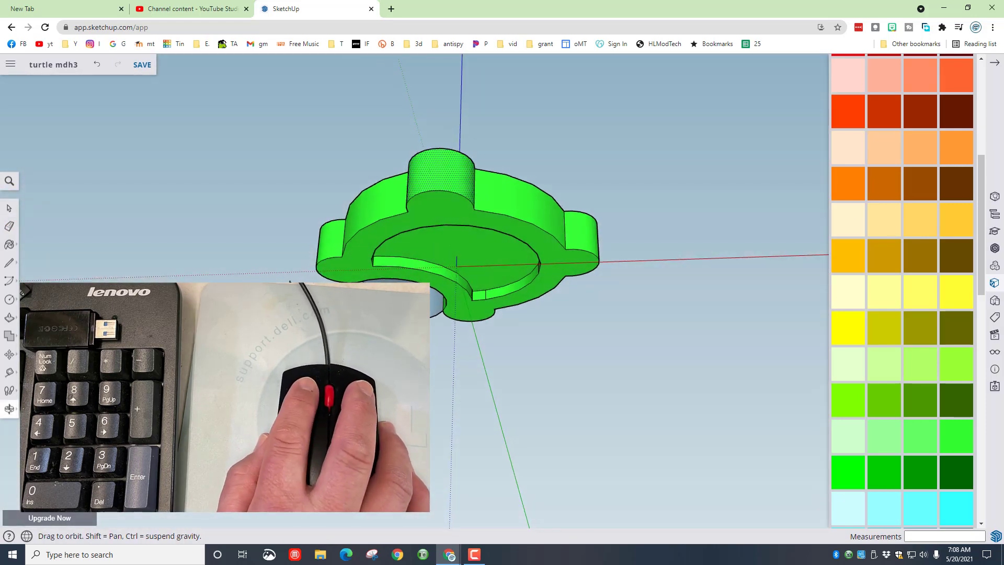
pyautogui.moveTo(305, 249); pyautogui.dragTo(303, 314, button='middle')
pyautogui.press('space')
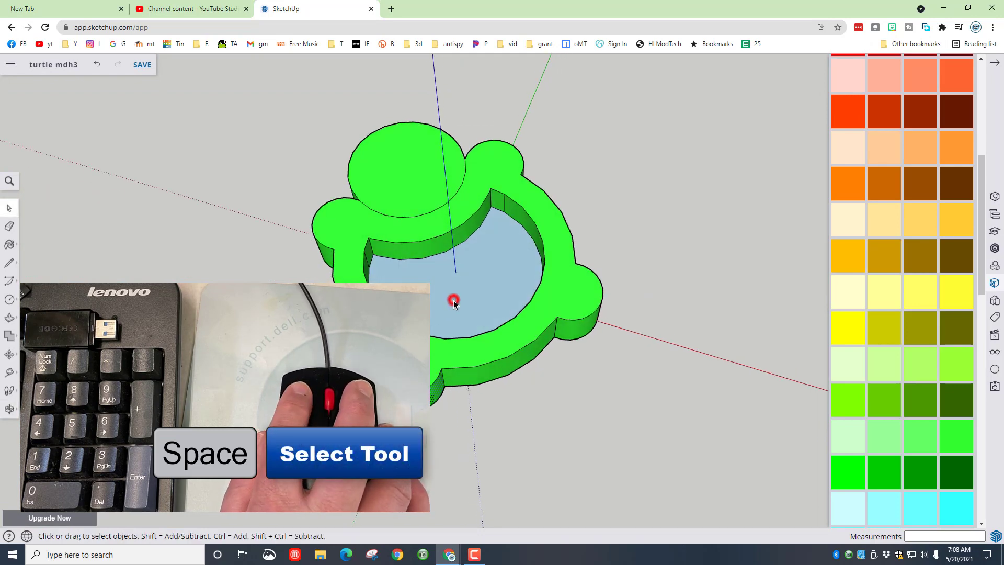
pyautogui.click(454, 302)
pyautogui.rightClick(461, 300)
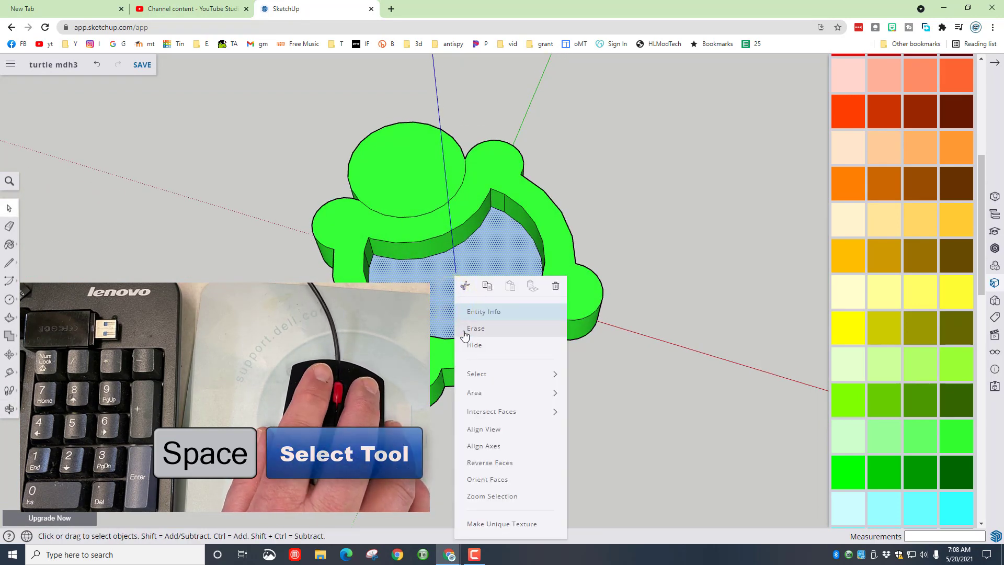
pyautogui.click(486, 462)
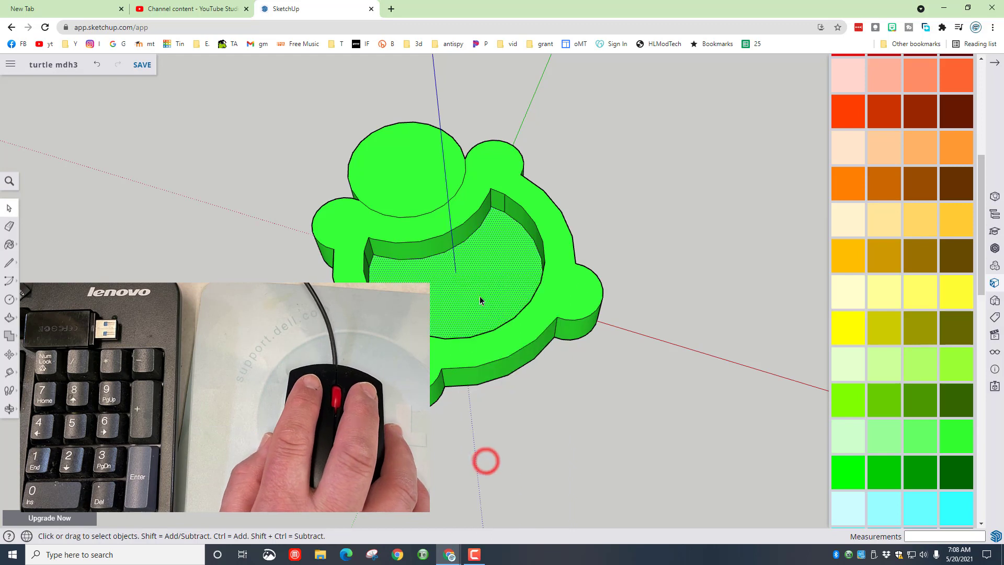
pyautogui.click(625, 274)
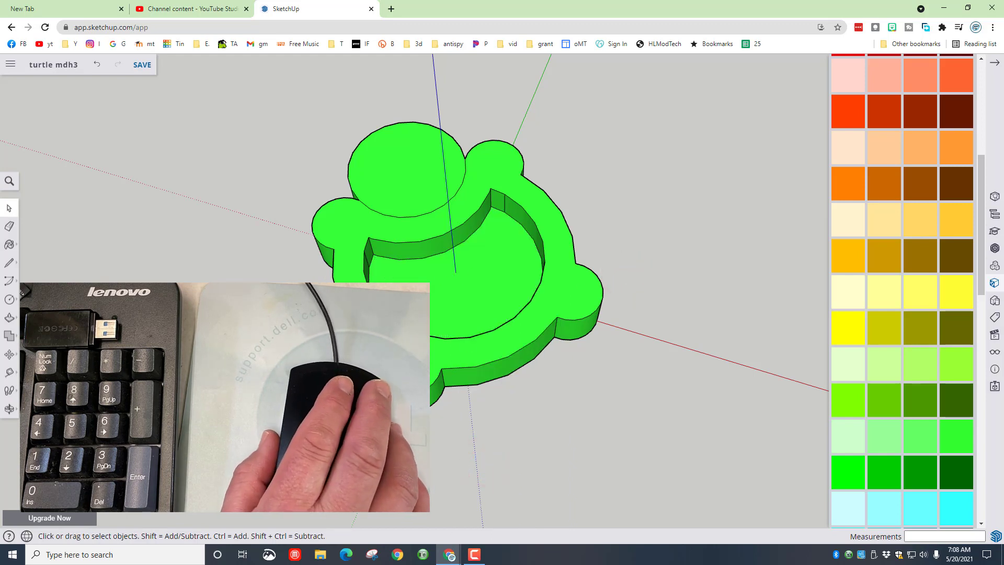
# - Paint the inner floor a light tan sand colour
pyautogui.click(467, 292)
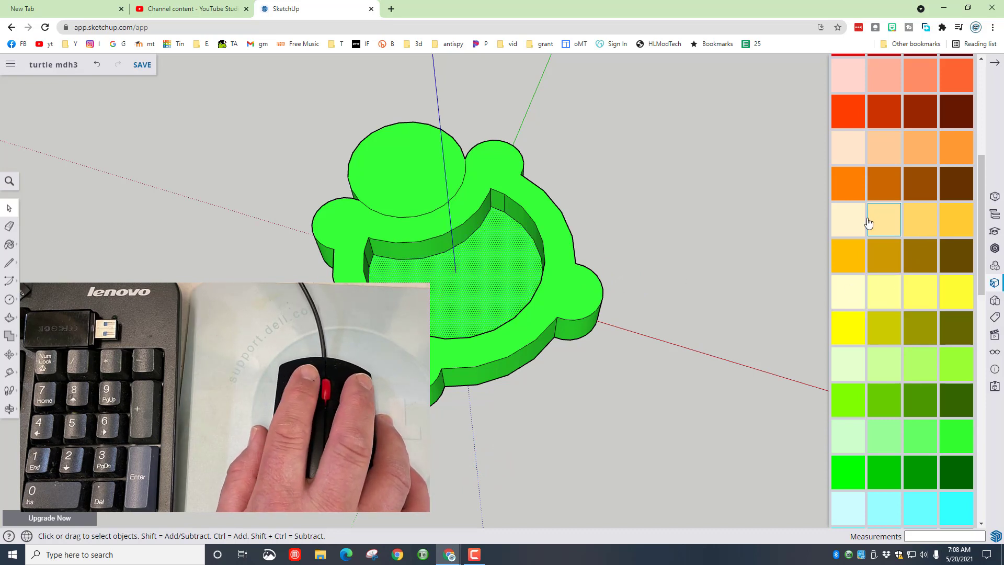
pyautogui.click(922, 154)
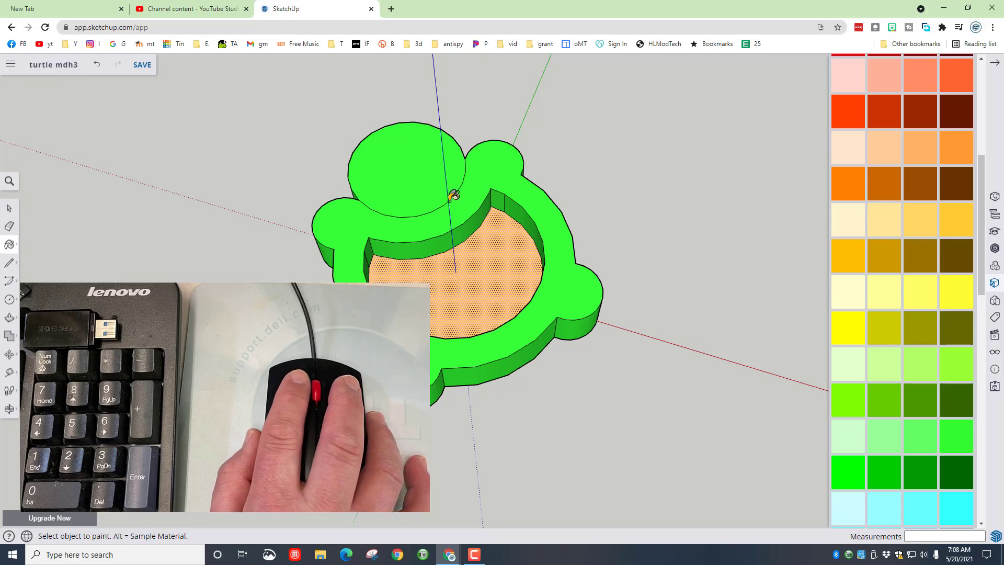
pyautogui.press('space')
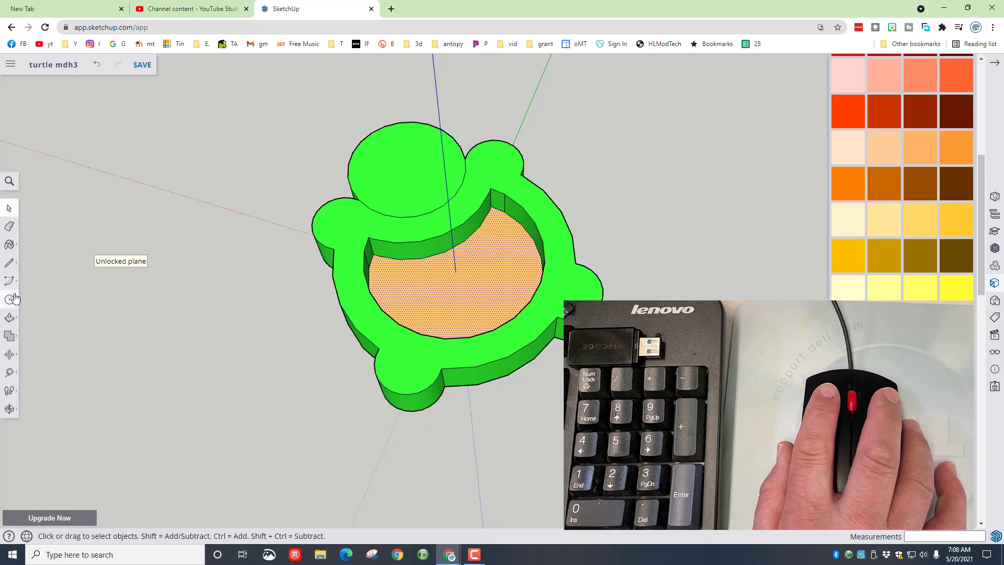
# - Draw the first toenail arc on the upper-left flipper edge with 2 Point Arc
pyautogui.click(11, 282)
pyautogui.click(46, 271)
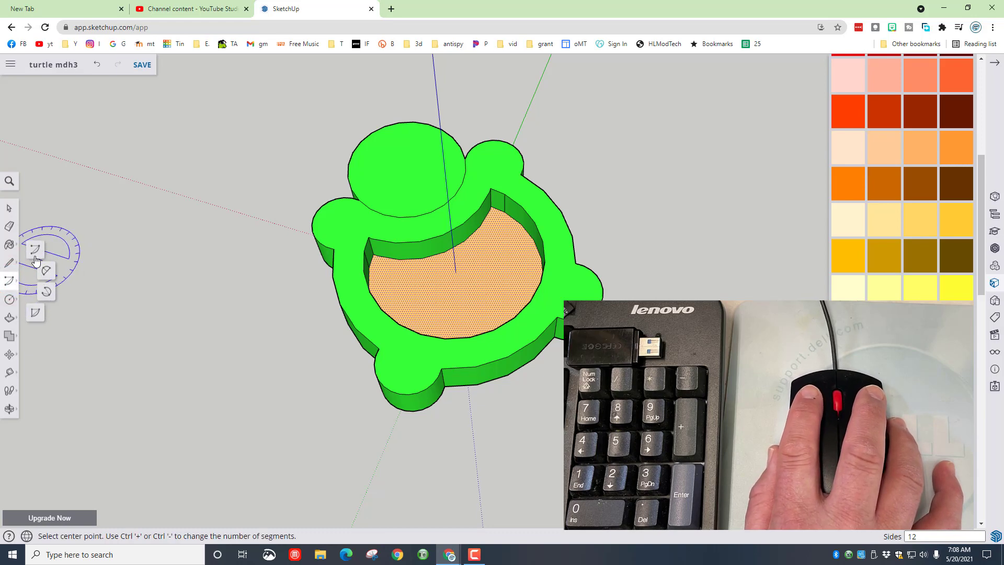
pyautogui.click(46, 270)
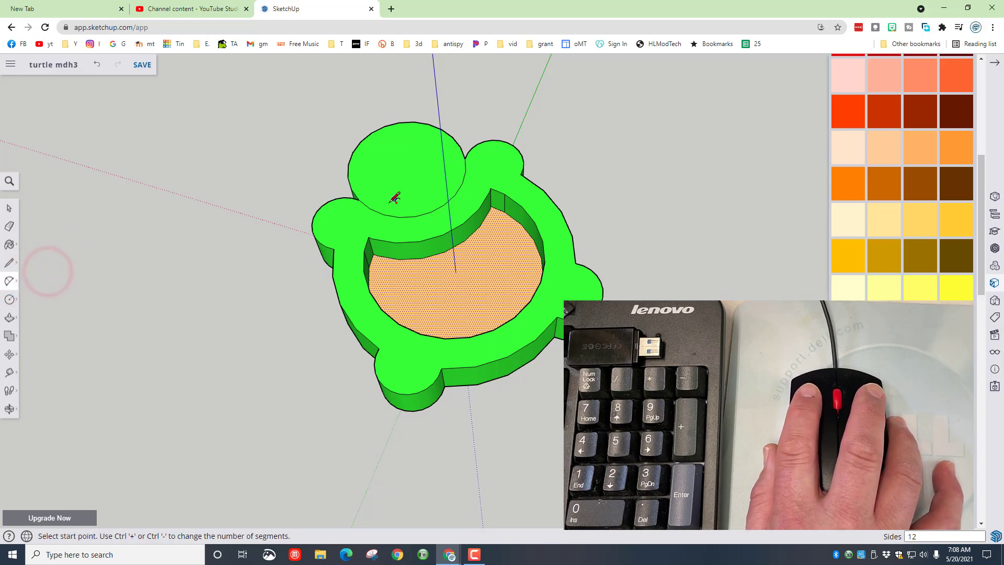
pyautogui.scroll(5, 340, 176)
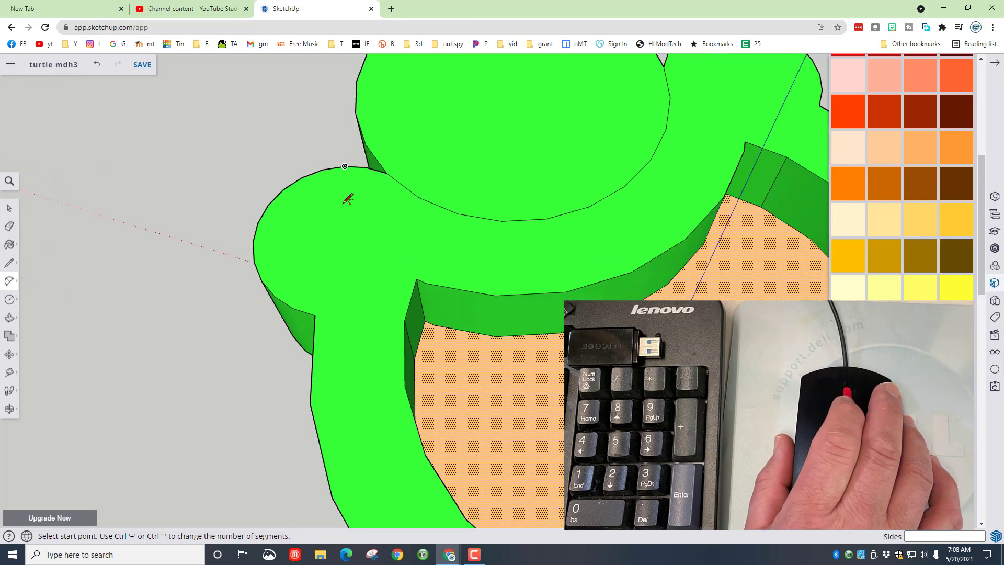
pyautogui.click(347, 166)
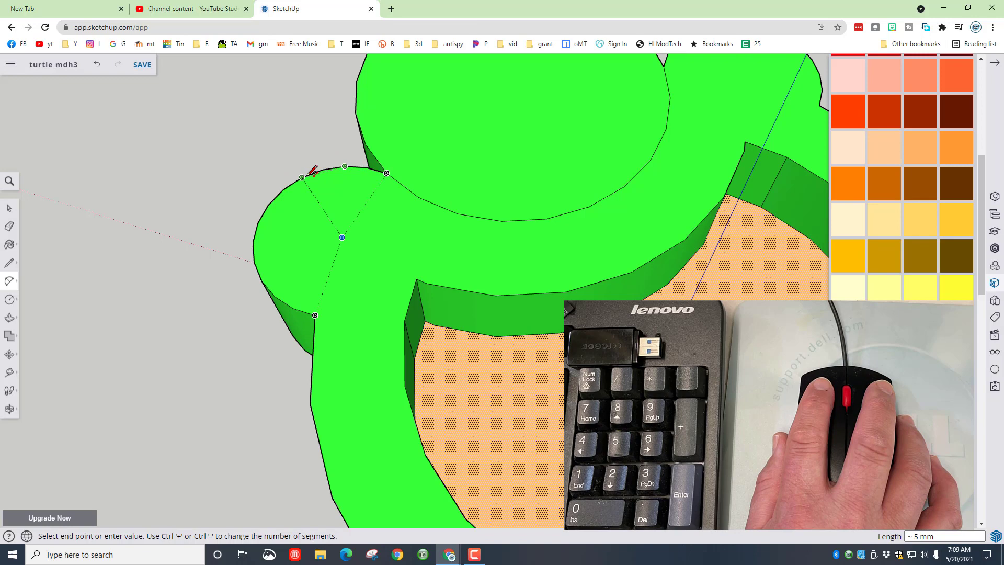
pyautogui.click(302, 177)
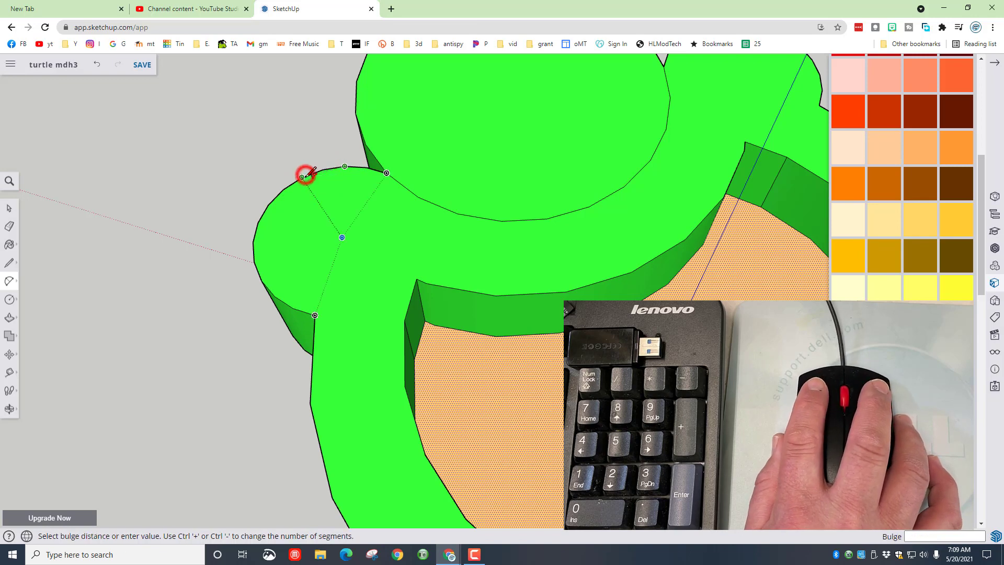
pyautogui.click(343, 194)
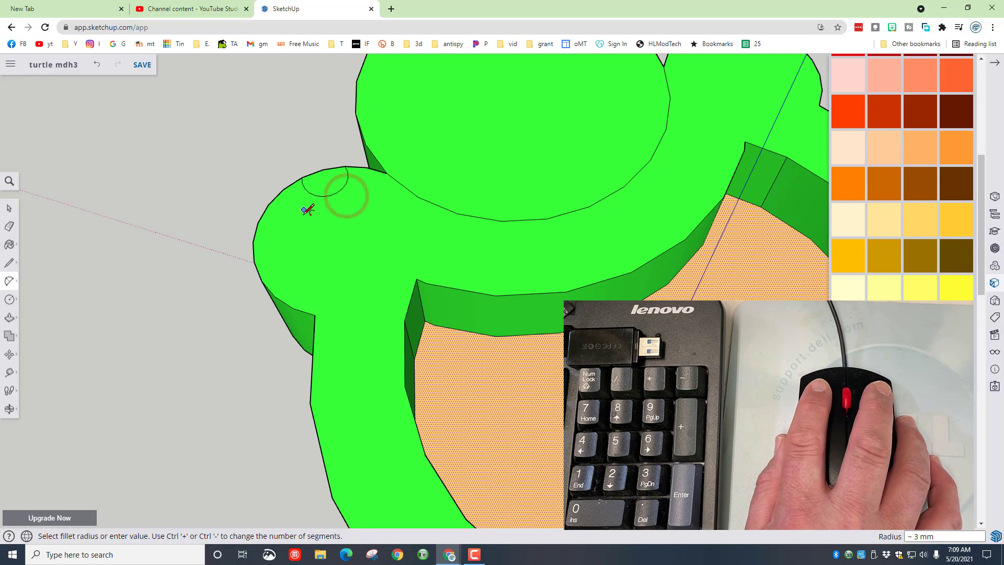
# - Draw the second and third toenail arcs along the same flipper edge
pyautogui.click(276, 197)
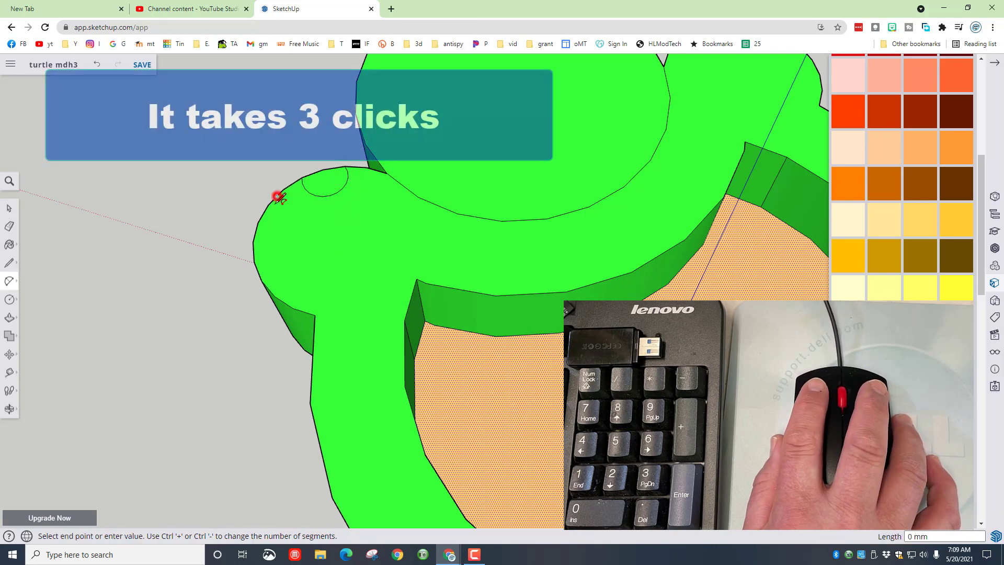
pyautogui.click(253, 242)
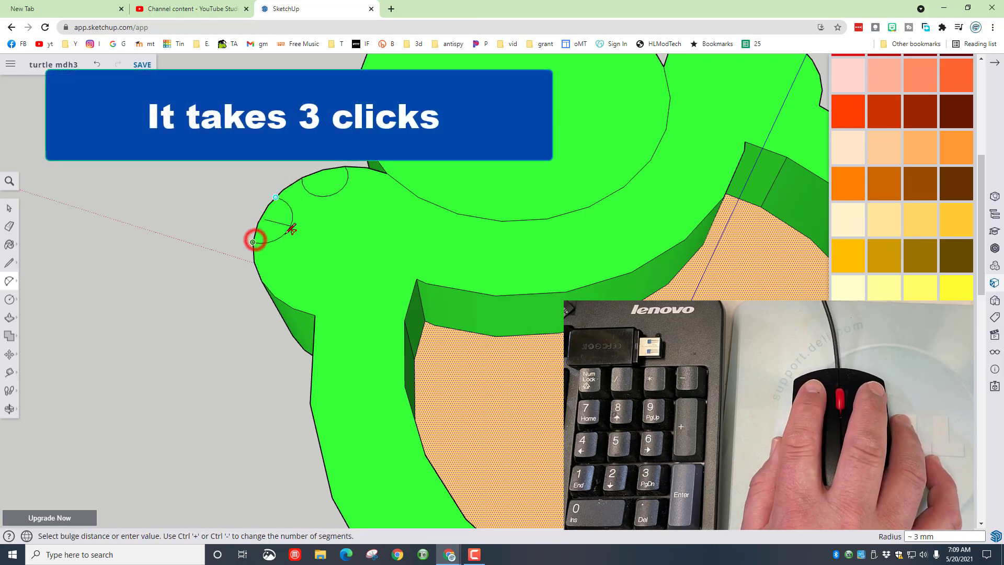
pyautogui.click(282, 232)
pyautogui.click(254, 262)
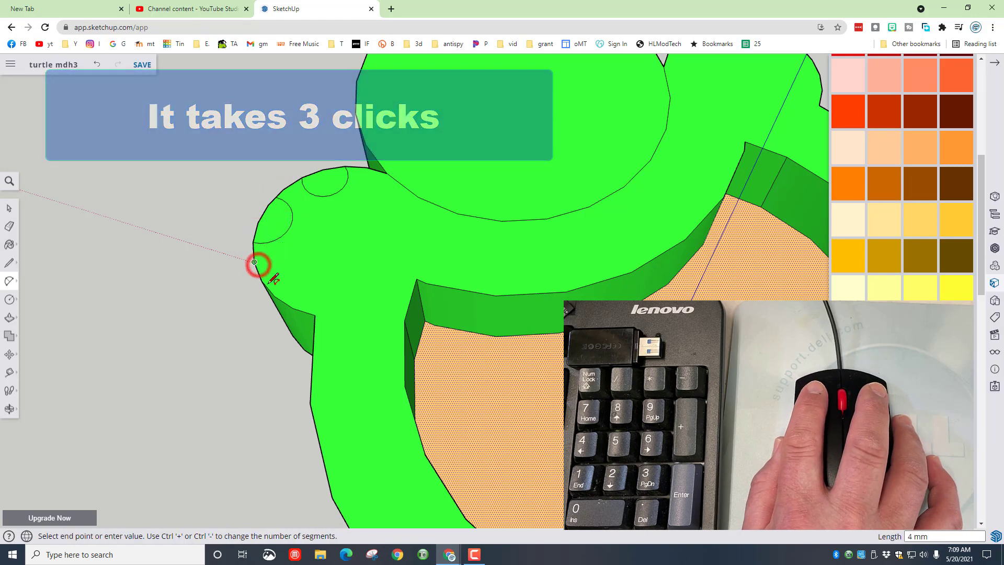
pyautogui.click(293, 307)
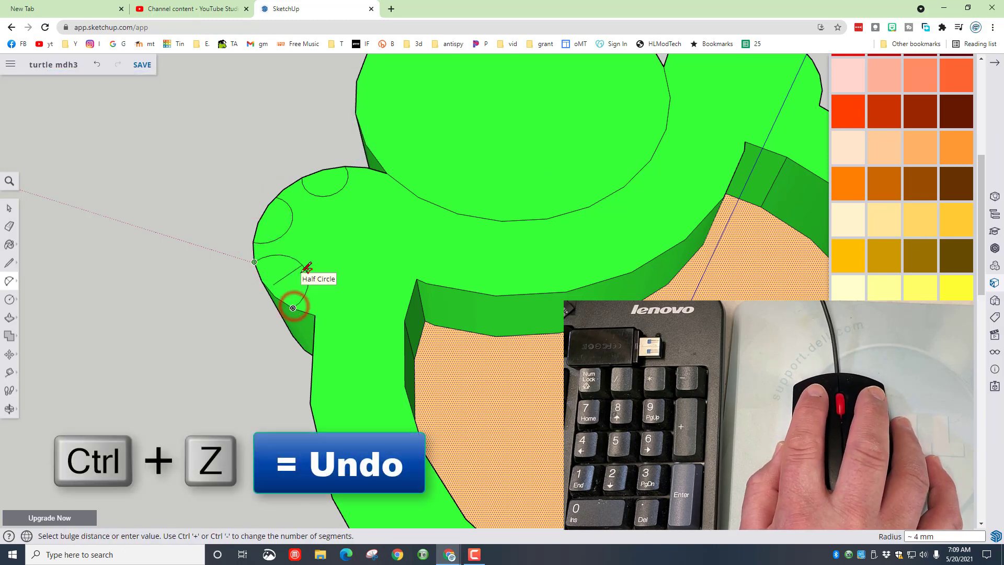
pyautogui.click(296, 271)
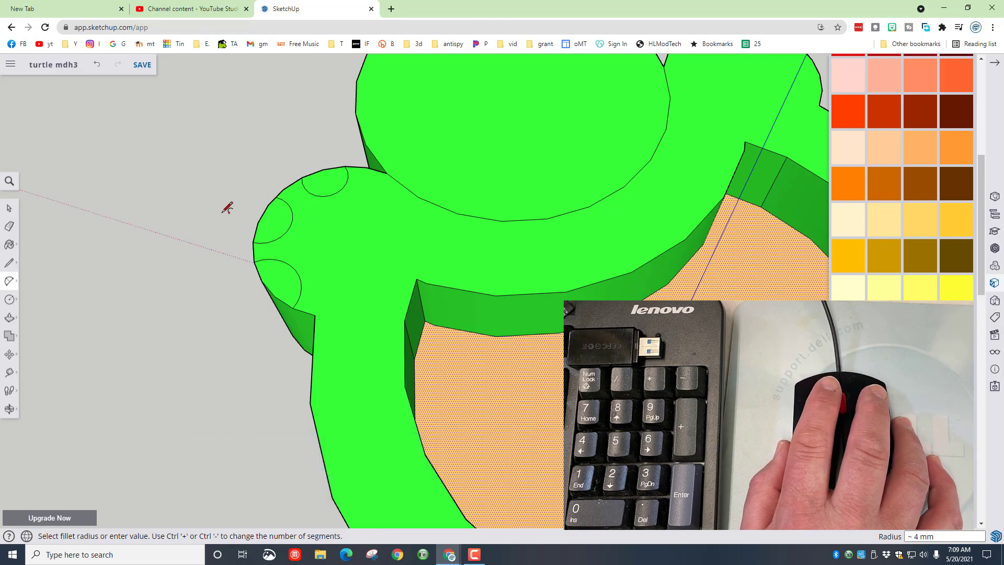
pyautogui.press('p')
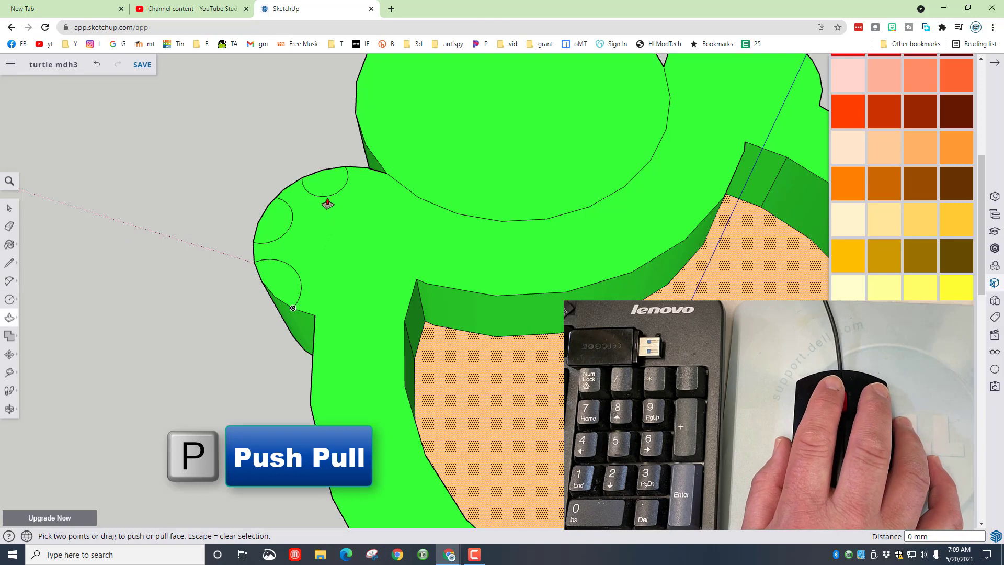
# - Pull each of the three toenail faces up 2 mm with Push/Pull
pyautogui.click(320, 187)
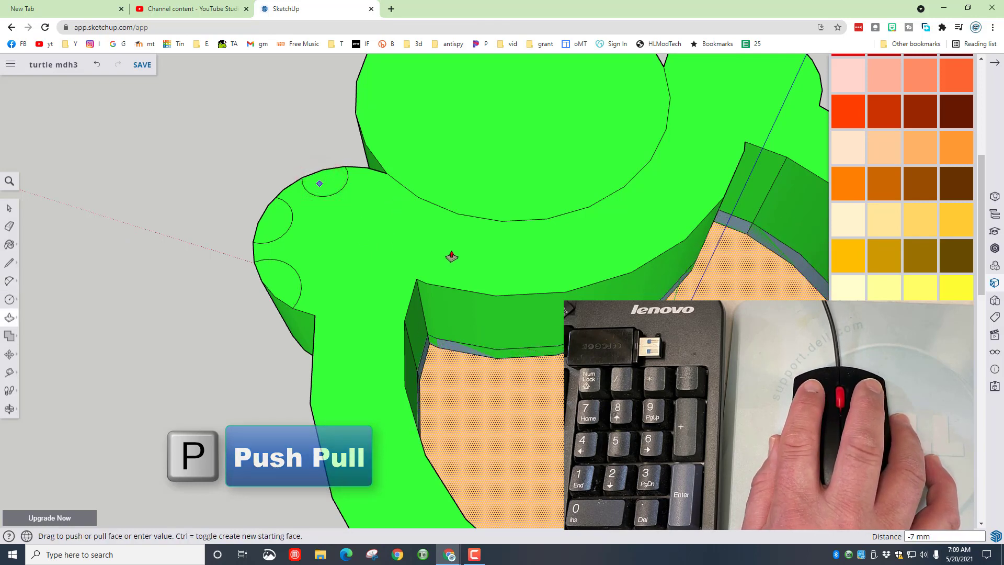
pyautogui.press('Escape')
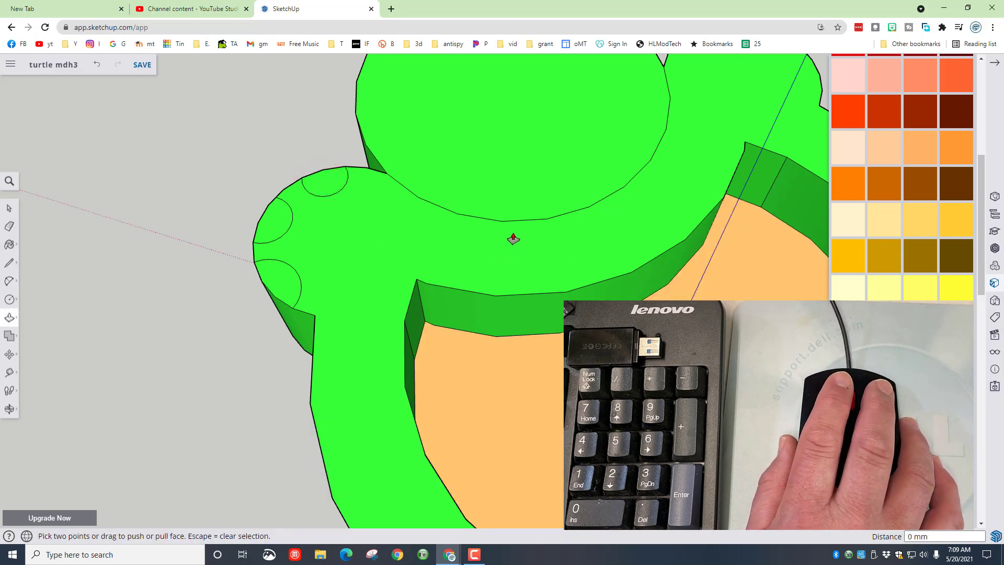
pyautogui.click(319, 183)
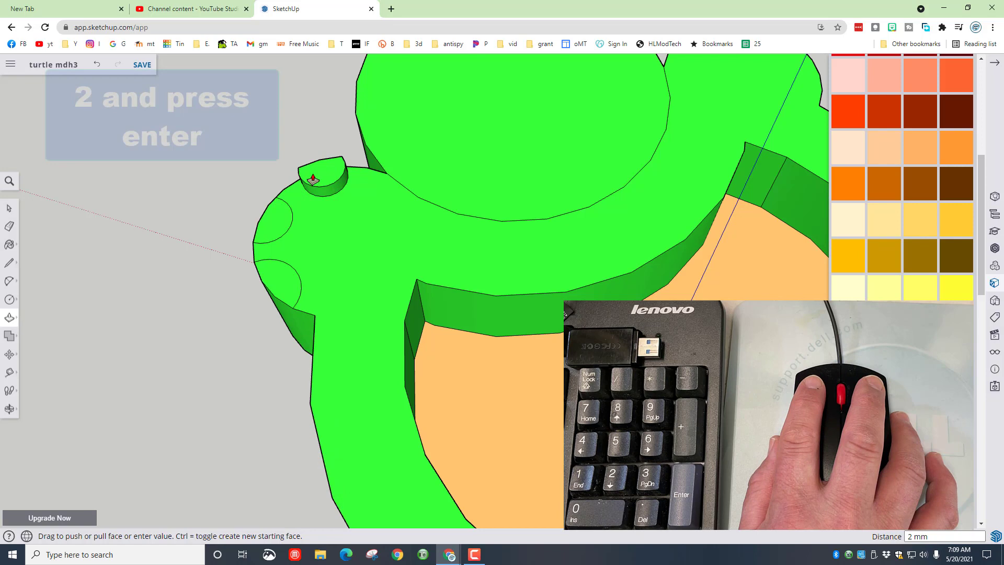
pyautogui.write('2')
pyautogui.press('Return')
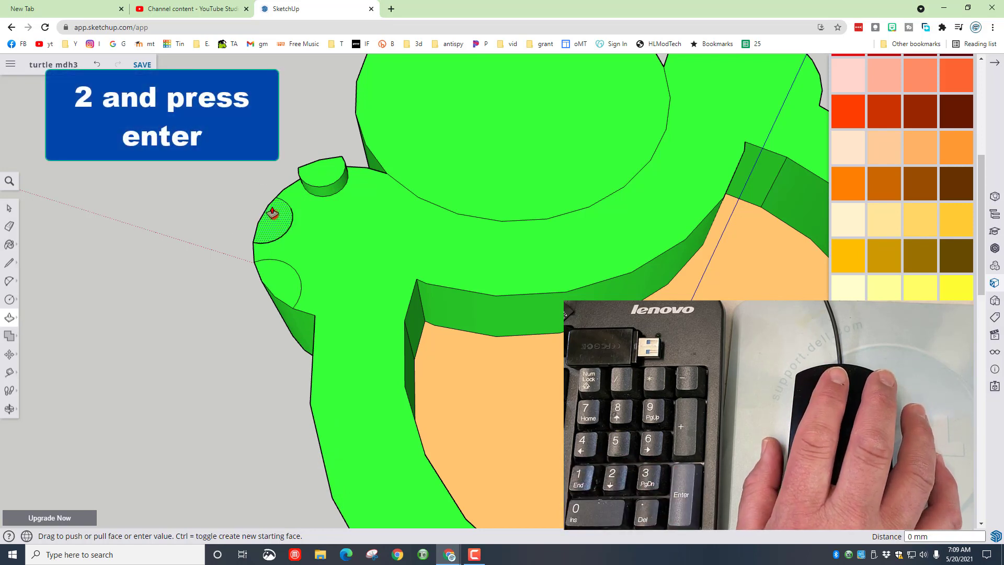
pyautogui.click(272, 213)
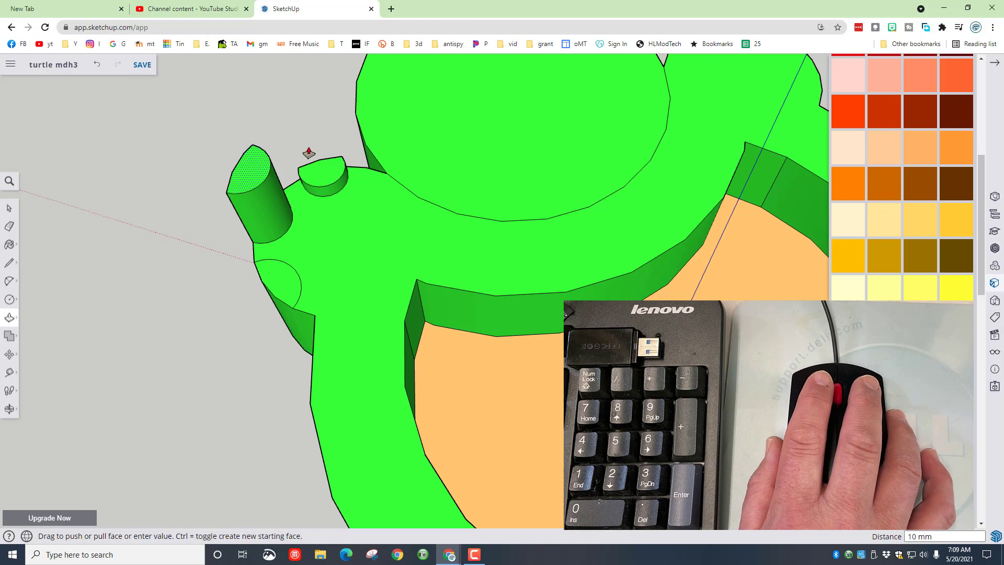
pyautogui.click(332, 164)
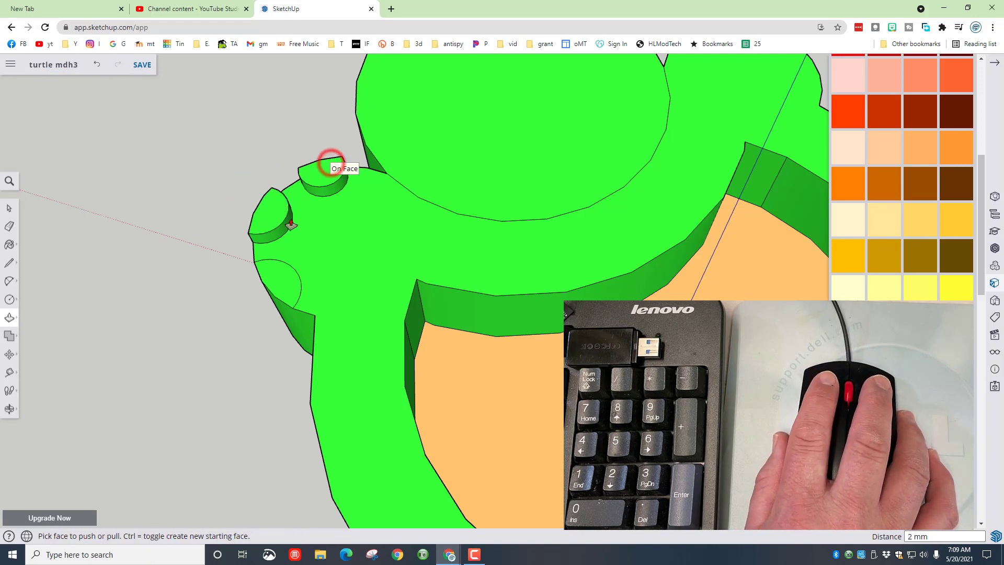
pyautogui.click(269, 278)
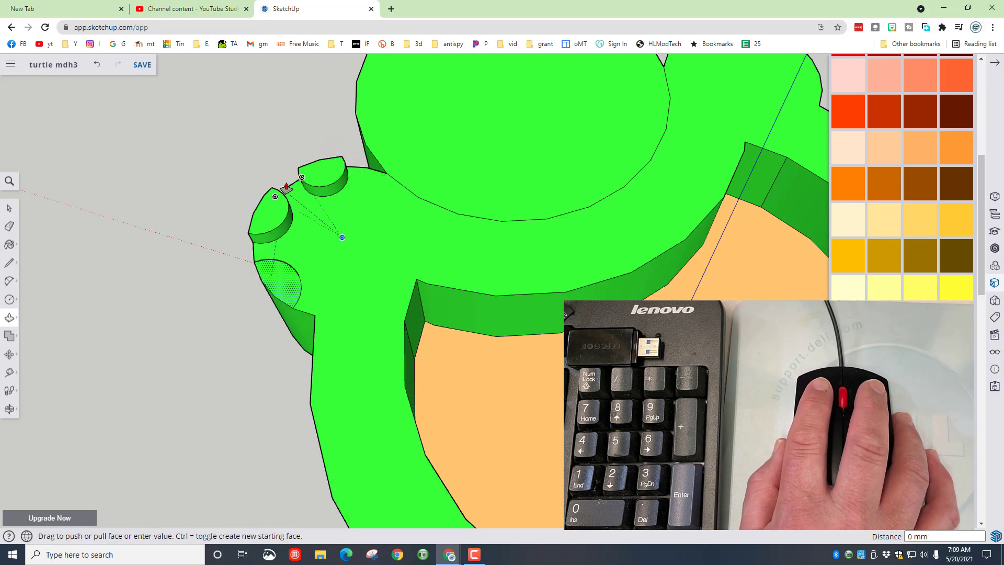
pyautogui.click(312, 178)
pyautogui.scroll(-2, 282, 278)
pyautogui.moveTo(281, 278); pyautogui.dragTo(296, 229, button='middle')
# - Pick the red-orange swatch and paint the toenail tops with it
pyautogui.click(849, 118)
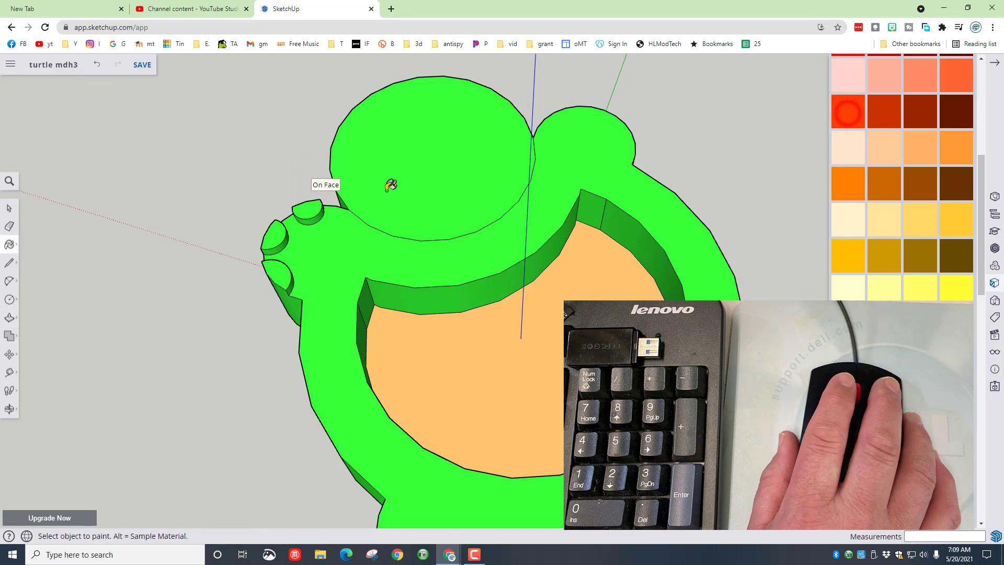
pyautogui.click(274, 235)
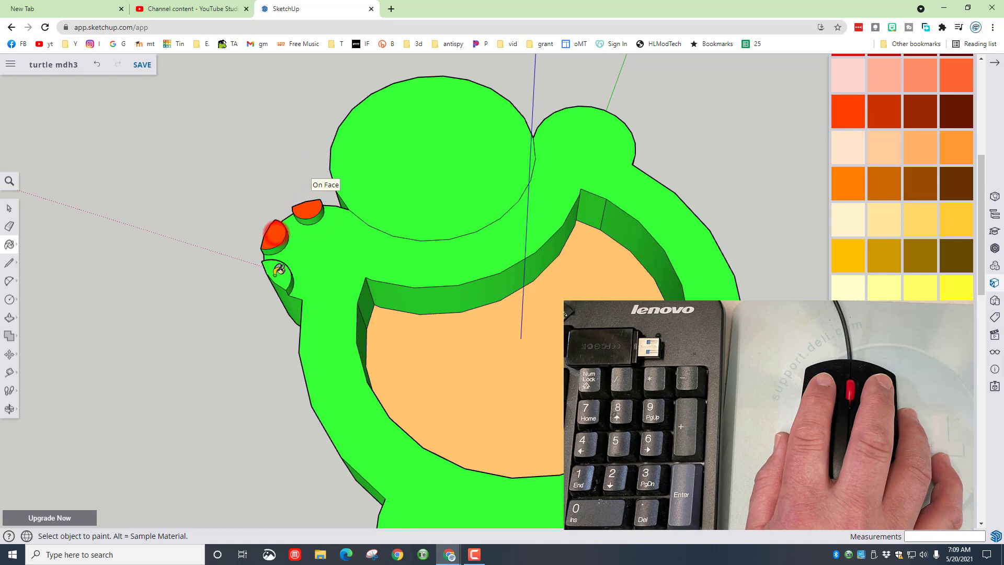
pyautogui.click(274, 273)
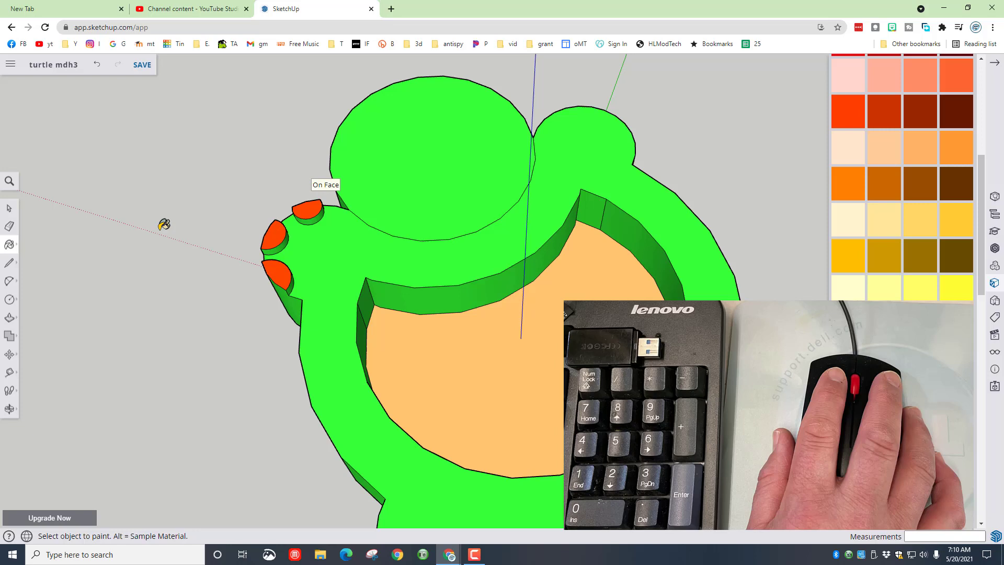
# - Draw a 4 mm radius eye circle on the turtle's head
pyautogui.press('c')
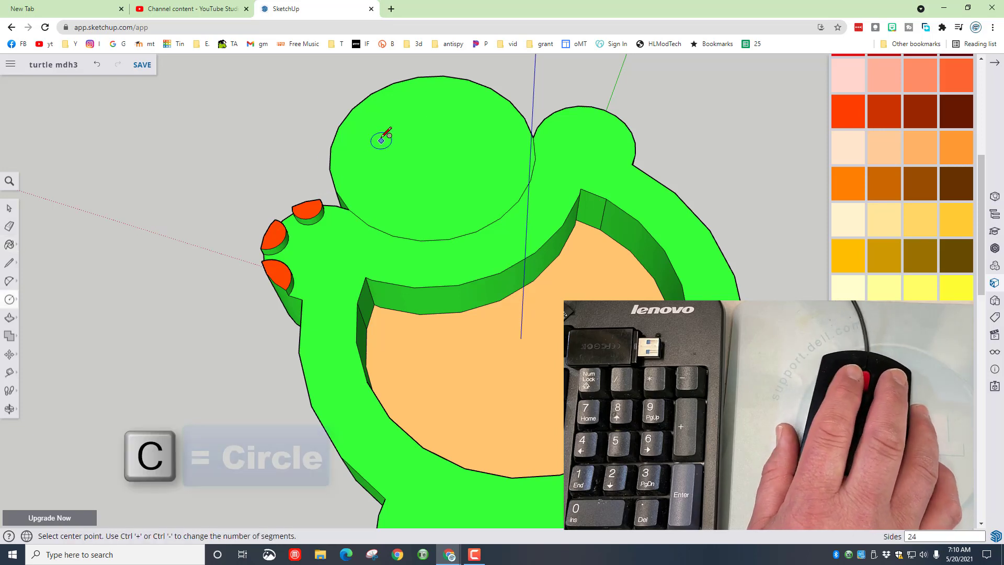
pyautogui.click(386, 137)
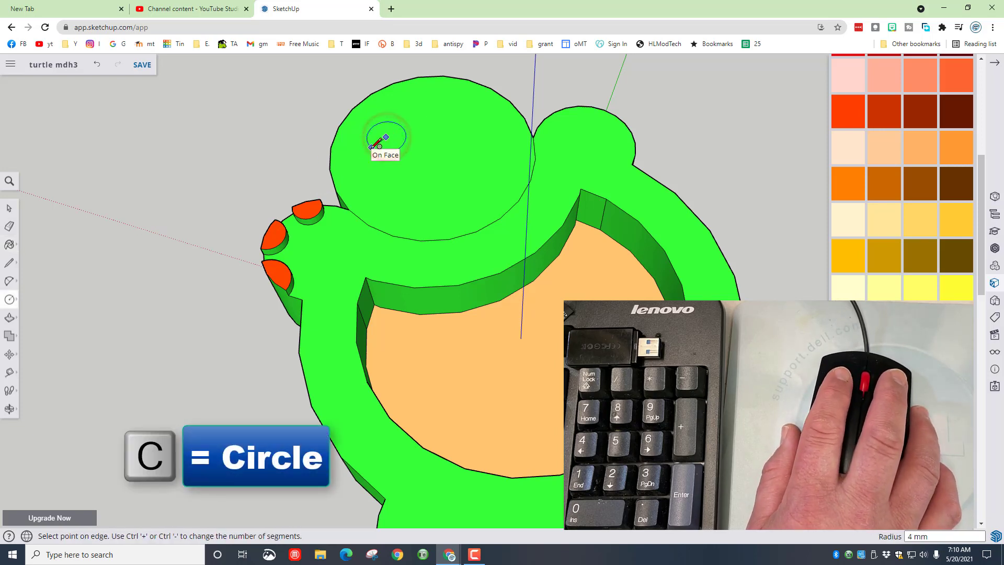
pyautogui.click(373, 150)
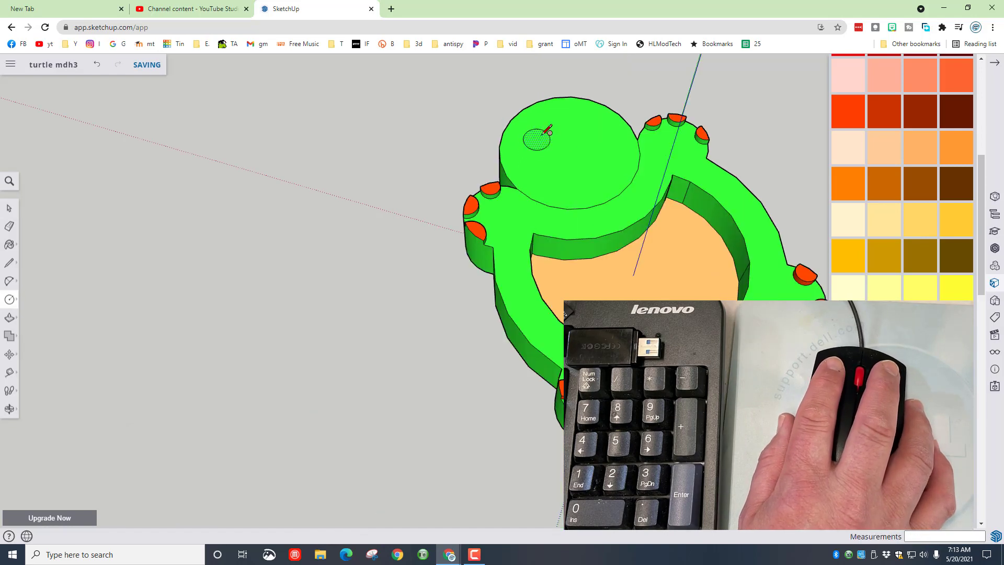
# - Copy the eye circle with Move and Ctrl, placing the copy to its right
pyautogui.press('space')
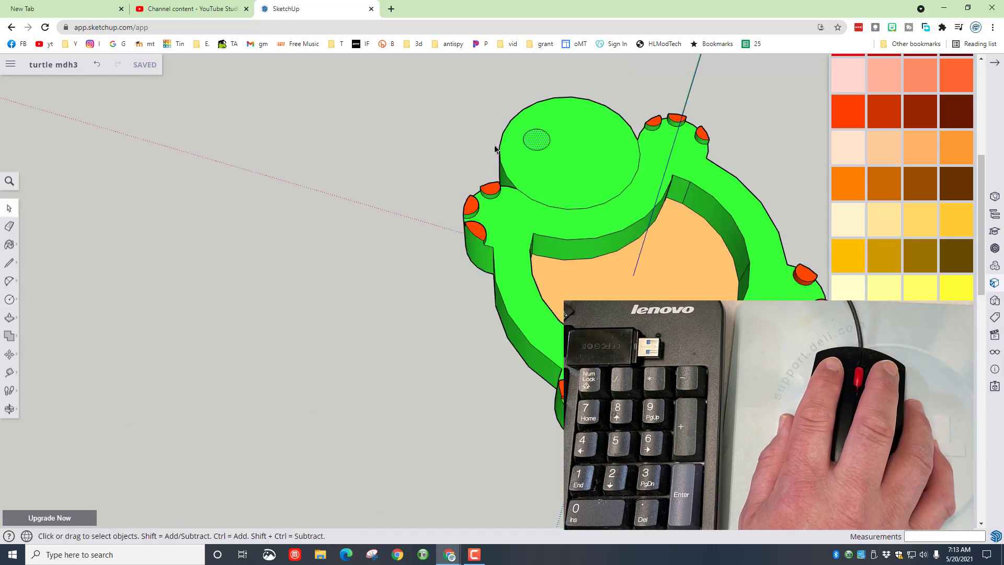
pyautogui.click(537, 141)
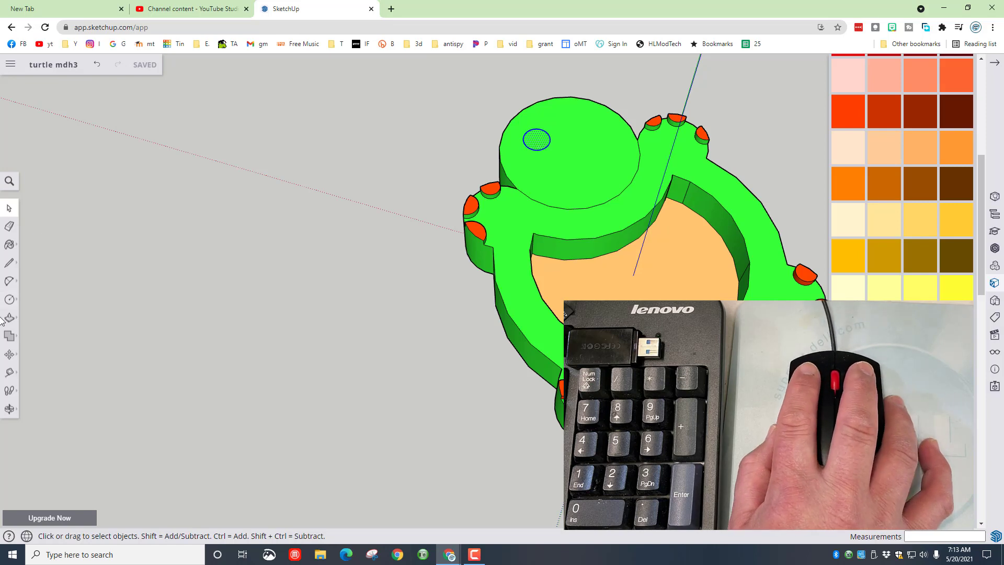
pyautogui.click(9, 354)
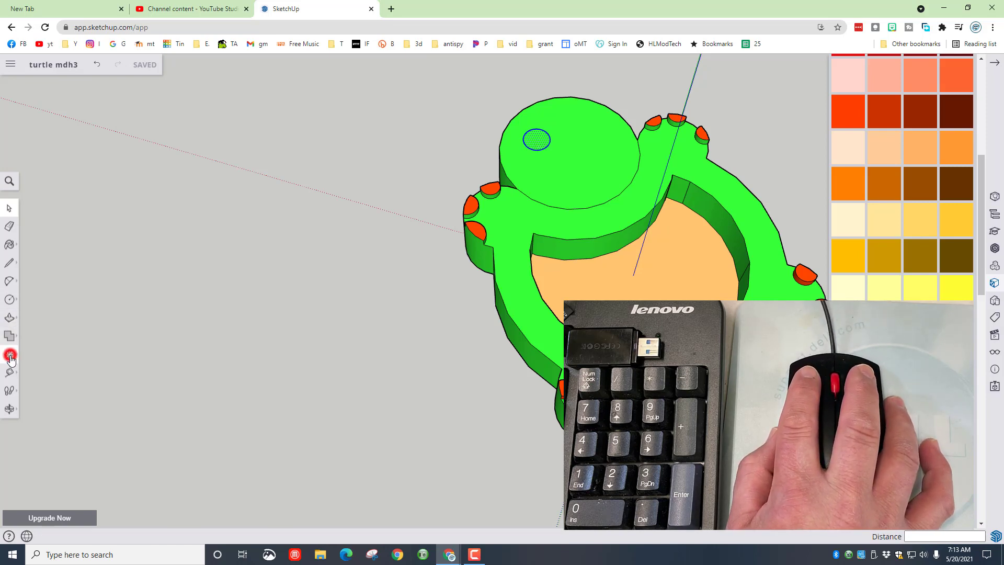
pyautogui.click(33, 333)
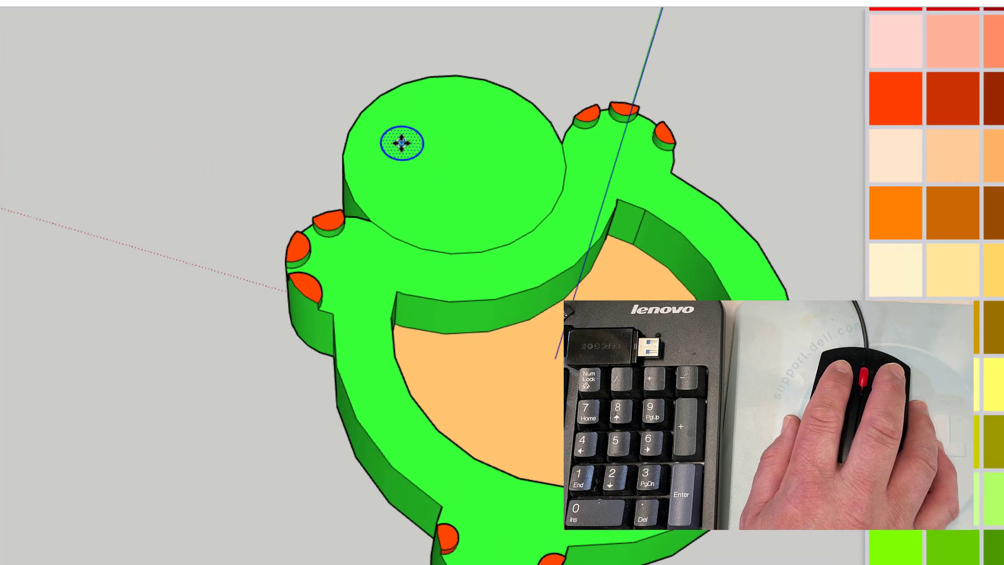
pyautogui.click(402, 143)
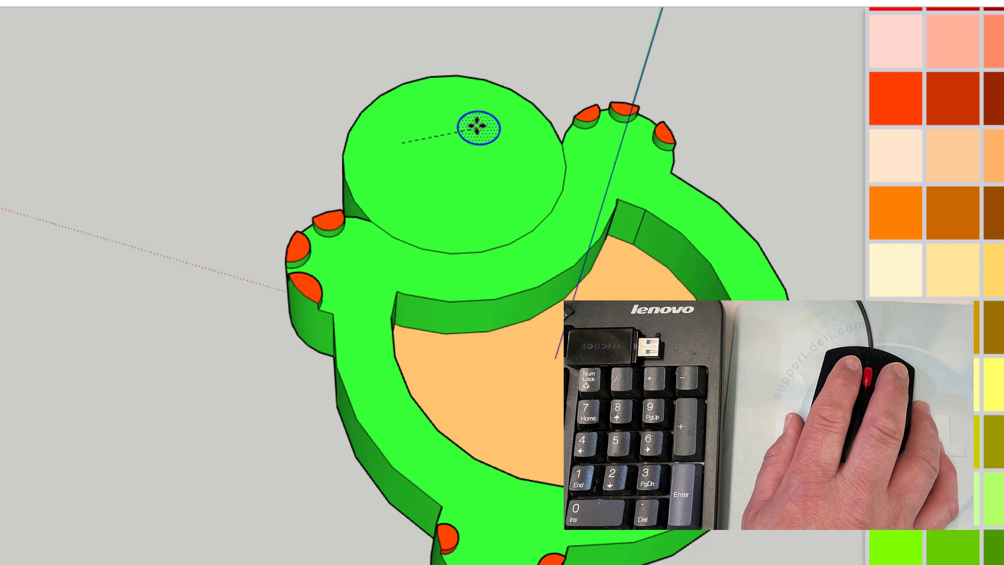
pyautogui.press('ctrl')
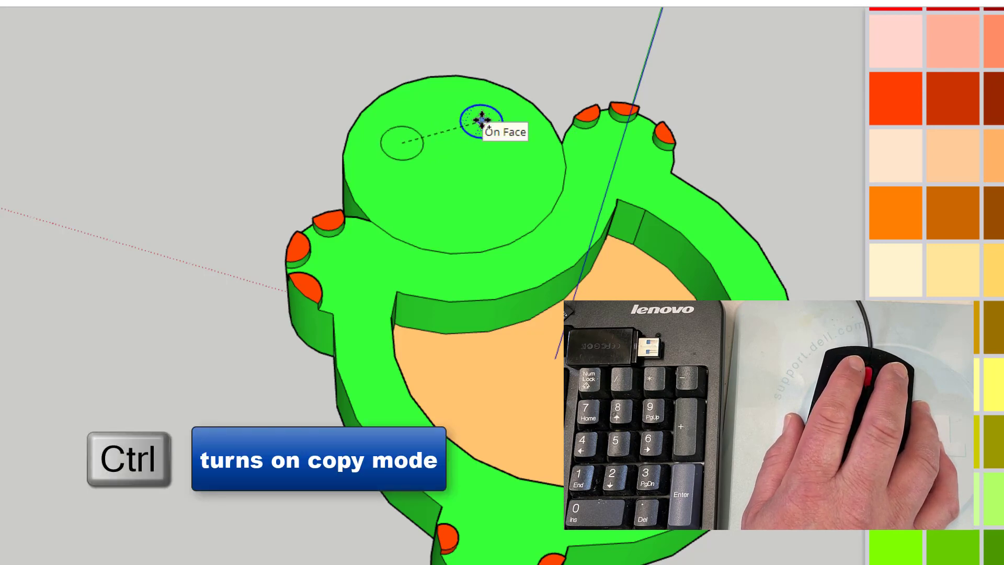
pyautogui.click(479, 121)
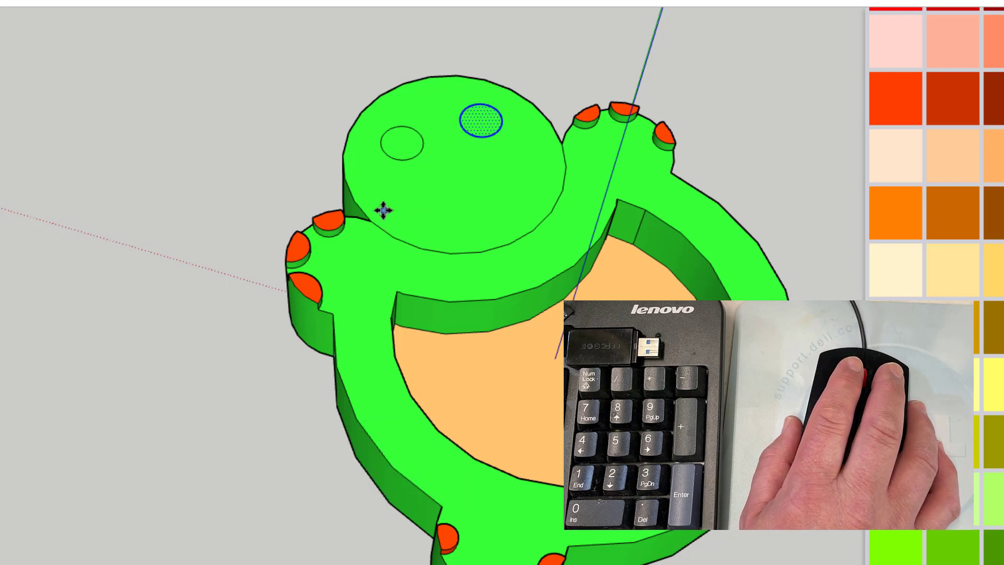
# - Pull both eye circles up to the same height as the toe tops
pyautogui.press('p')
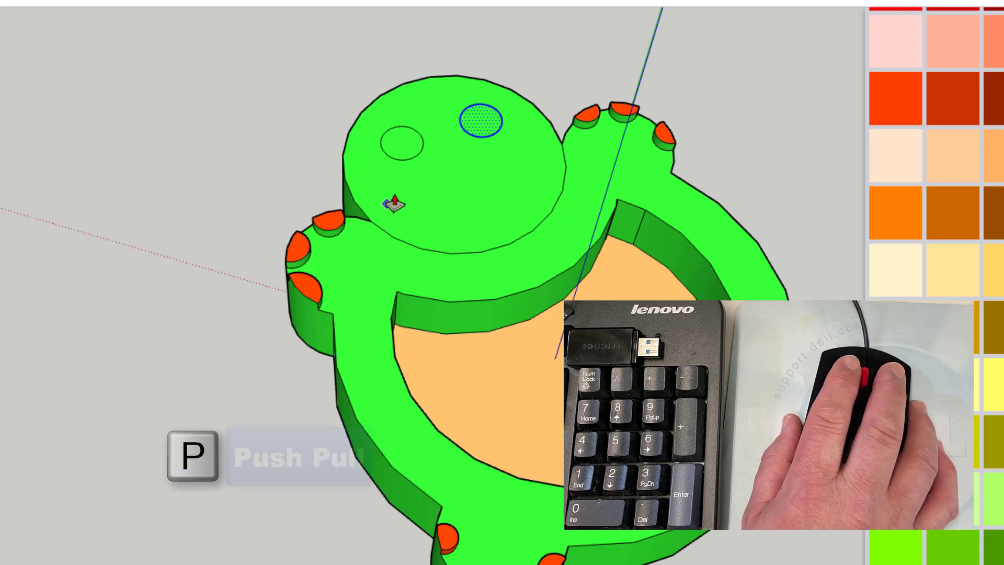
pyautogui.click(490, 129)
pyautogui.click(586, 98)
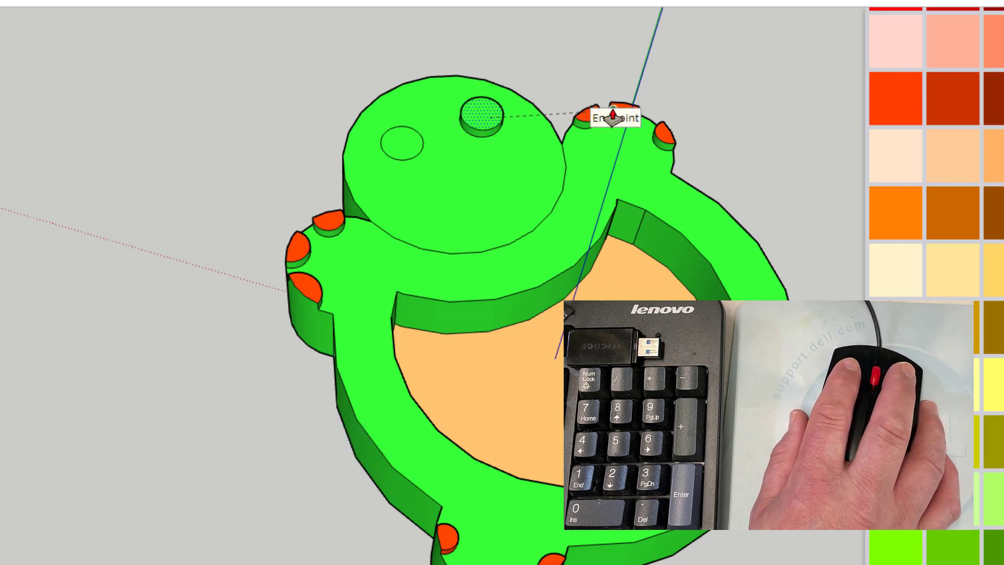
pyautogui.click(663, 138)
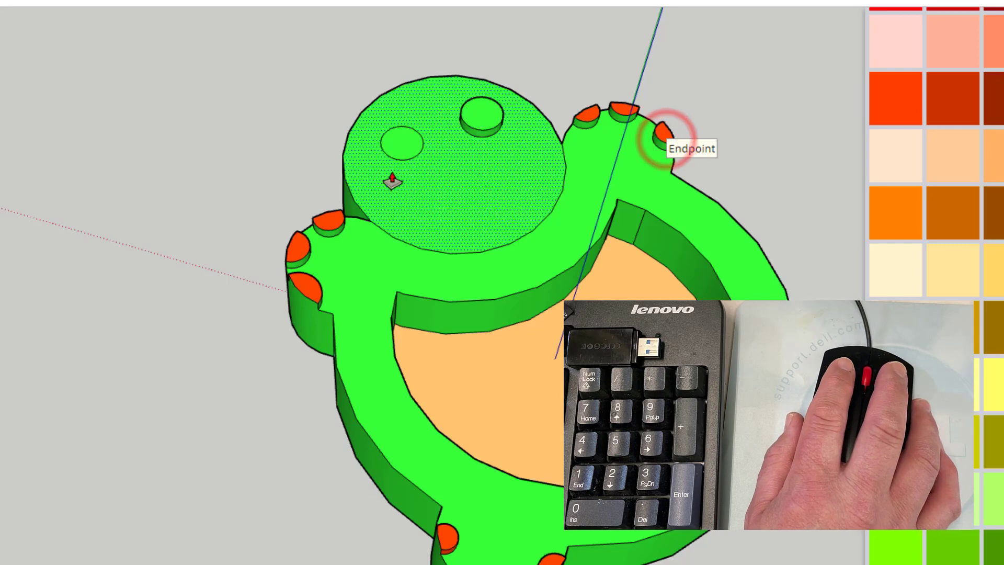
pyautogui.click(401, 148)
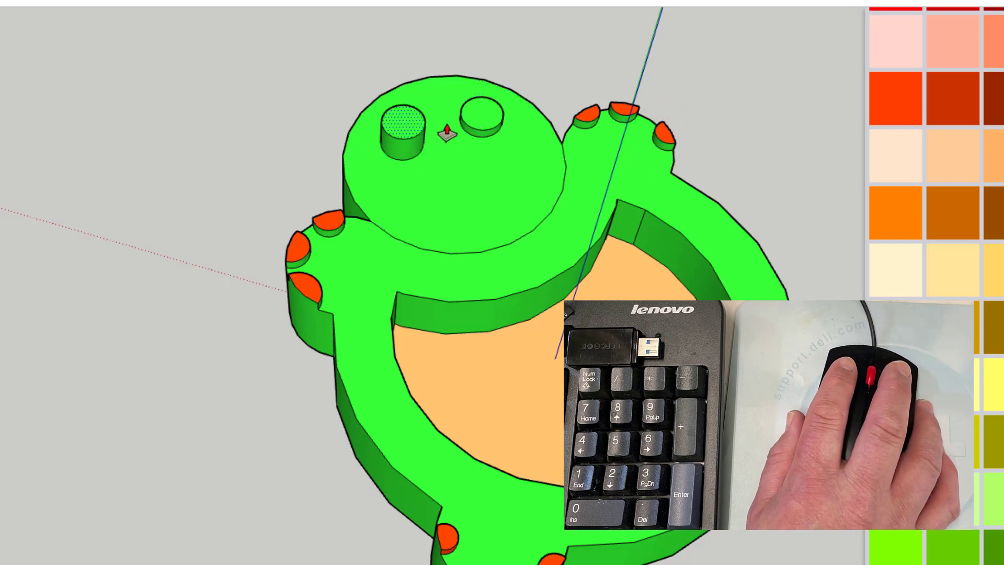
pyautogui.click(480, 131)
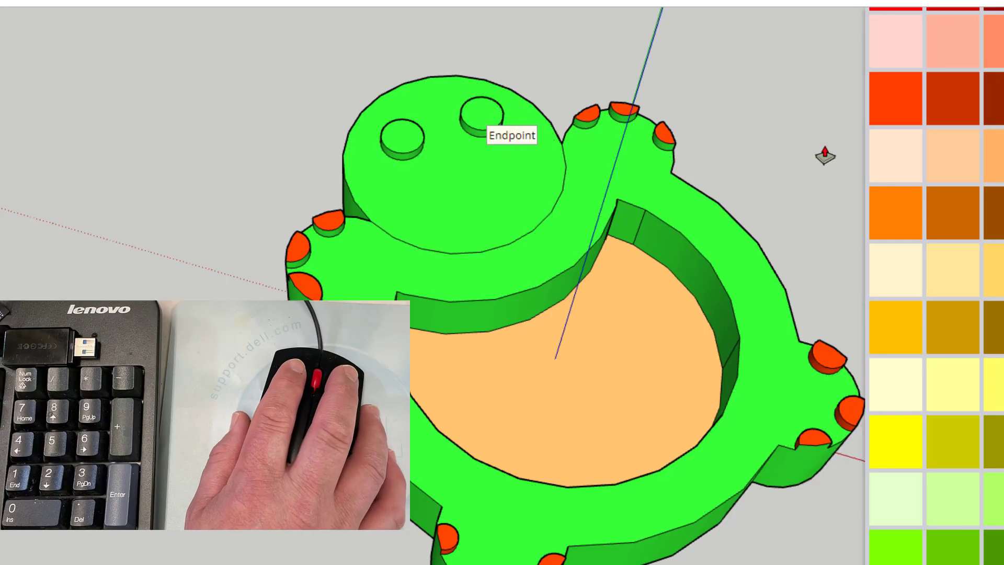
# - Paint both raised eyes yellow
pyautogui.click(896, 434)
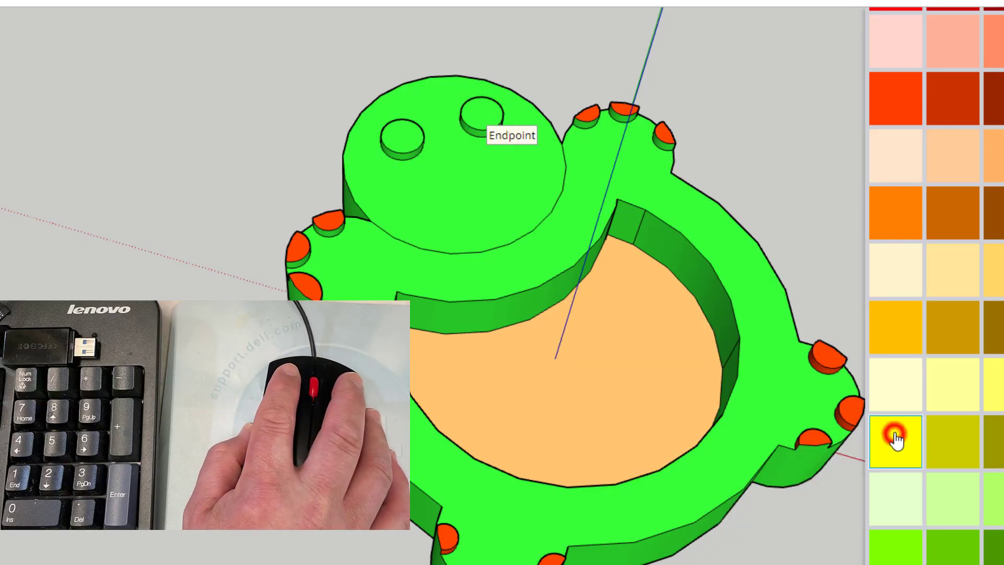
pyautogui.click(480, 113)
pyautogui.click(400, 135)
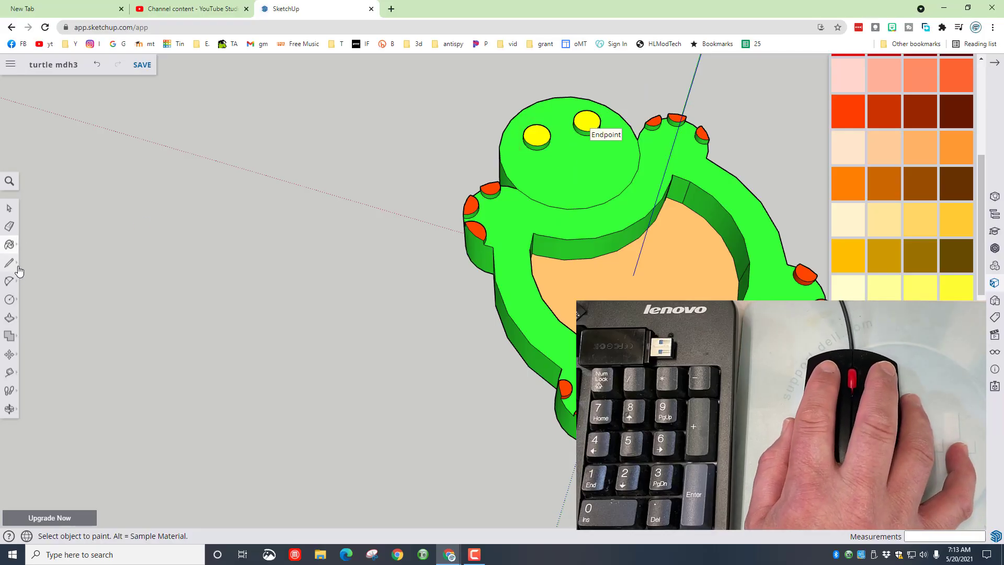
# - Draw a 2 Point Arc smile below the eyes on the turtle's head
pyautogui.click(9, 284)
pyautogui.click(45, 285)
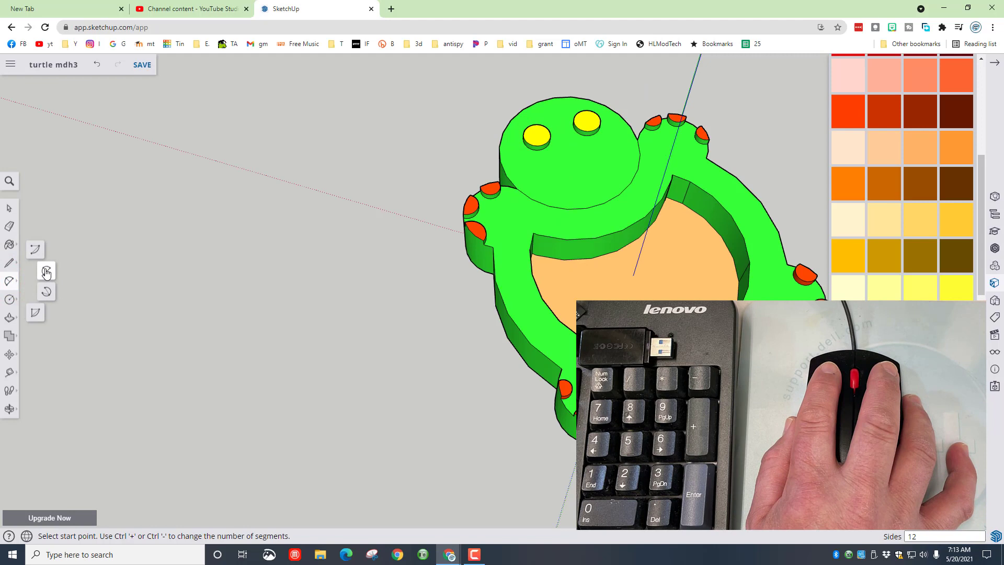
pyautogui.click(536, 168)
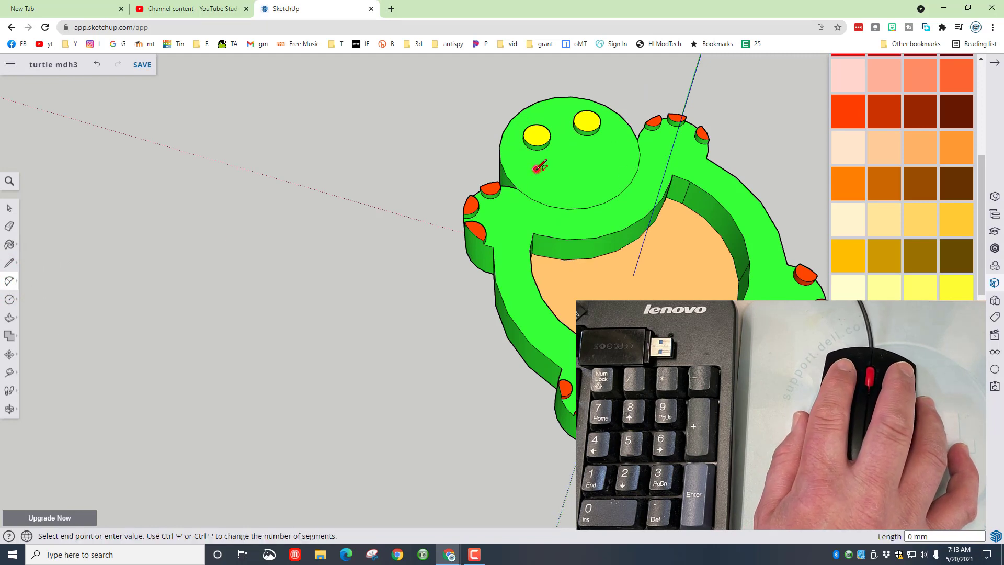
pyautogui.click(605, 152)
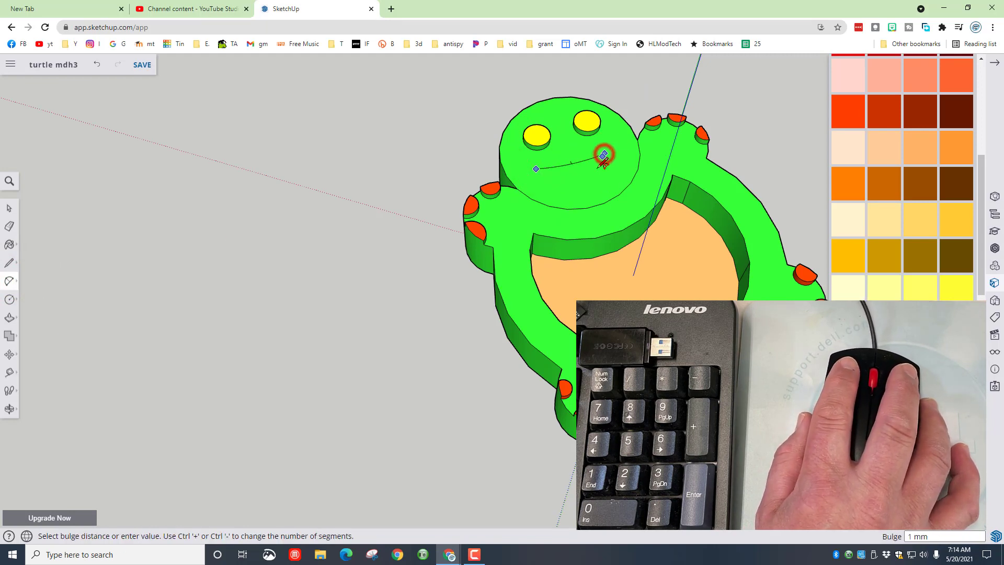
pyautogui.click(596, 179)
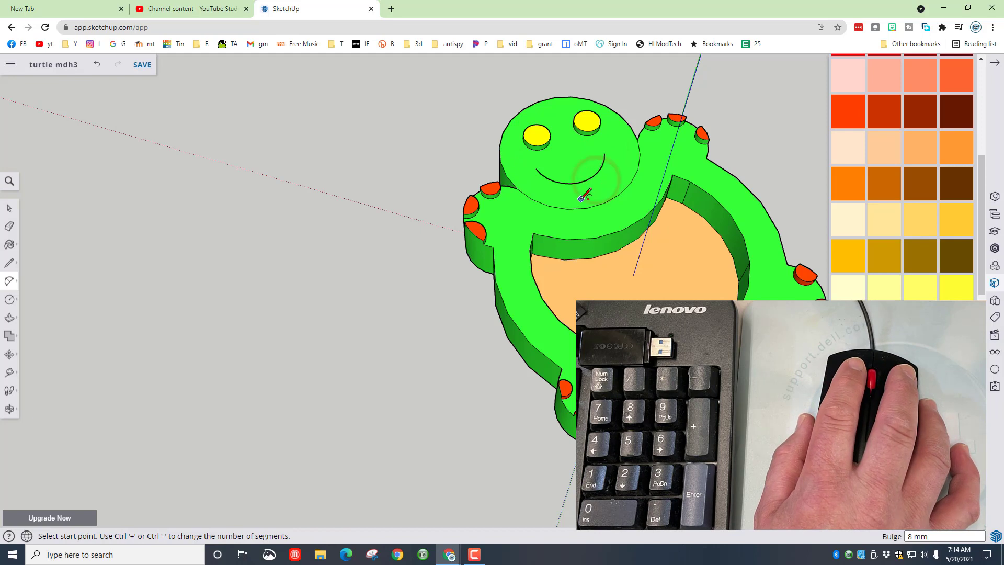
# - Draw a straight line joining the smile arc's endpoints to close the mouth
pyautogui.click(10, 263)
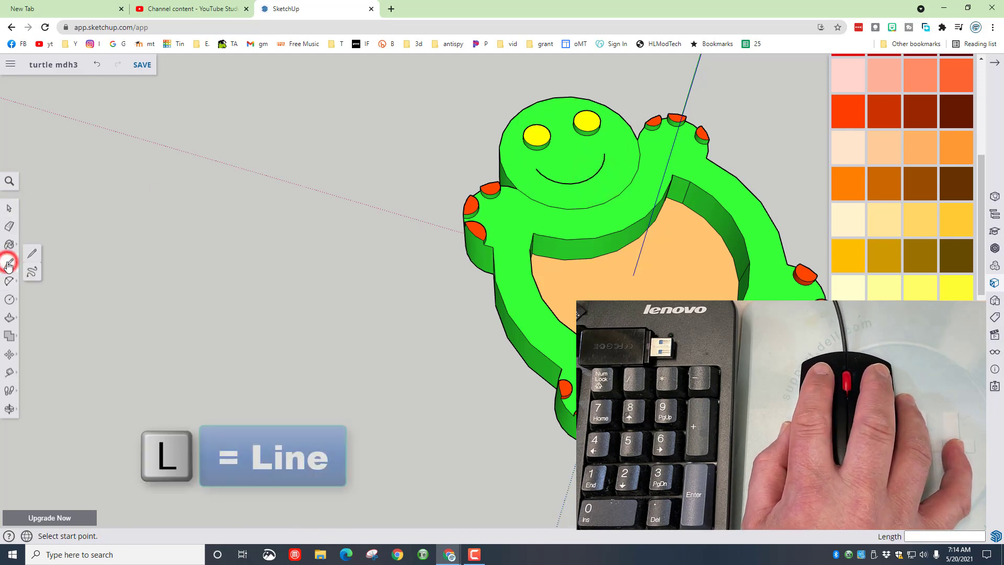
pyautogui.click(34, 251)
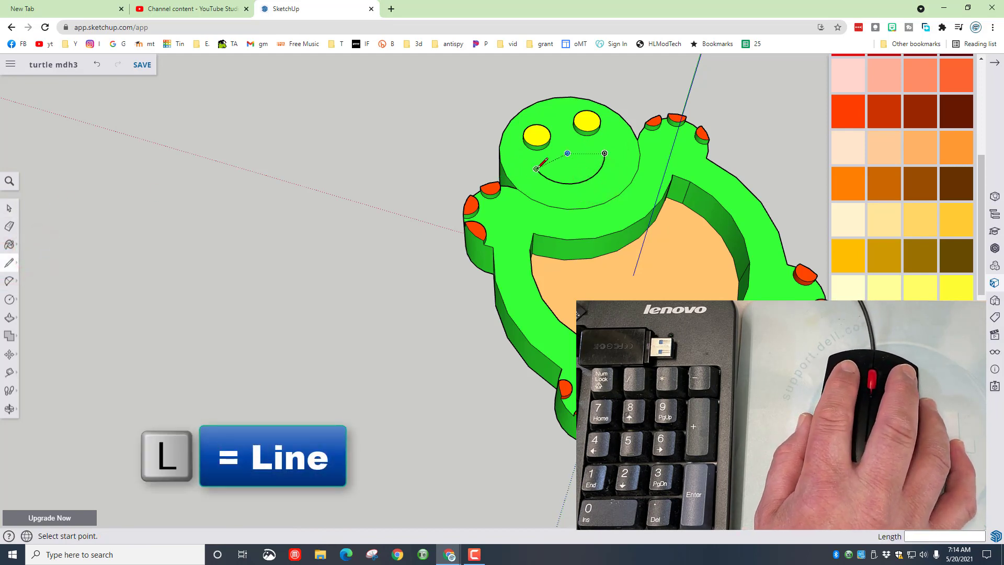
pyautogui.moveTo(588, 217)
pyautogui.mouseDown(button='middle')
pyautogui.moveTo(601, 206)
pyautogui.moveTo(583, 188)
pyautogui.mouseUp(button='middle')
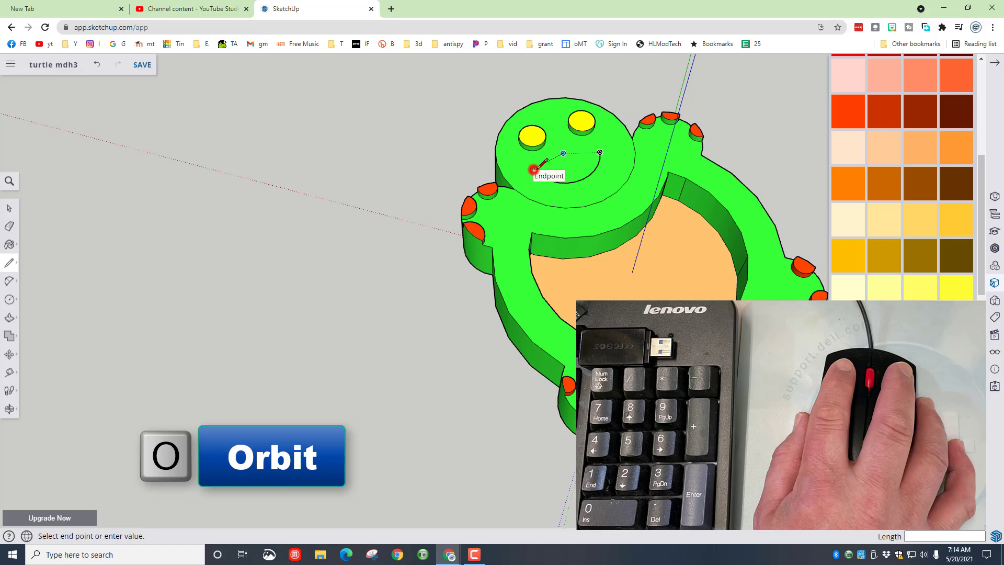
pyautogui.click(600, 153)
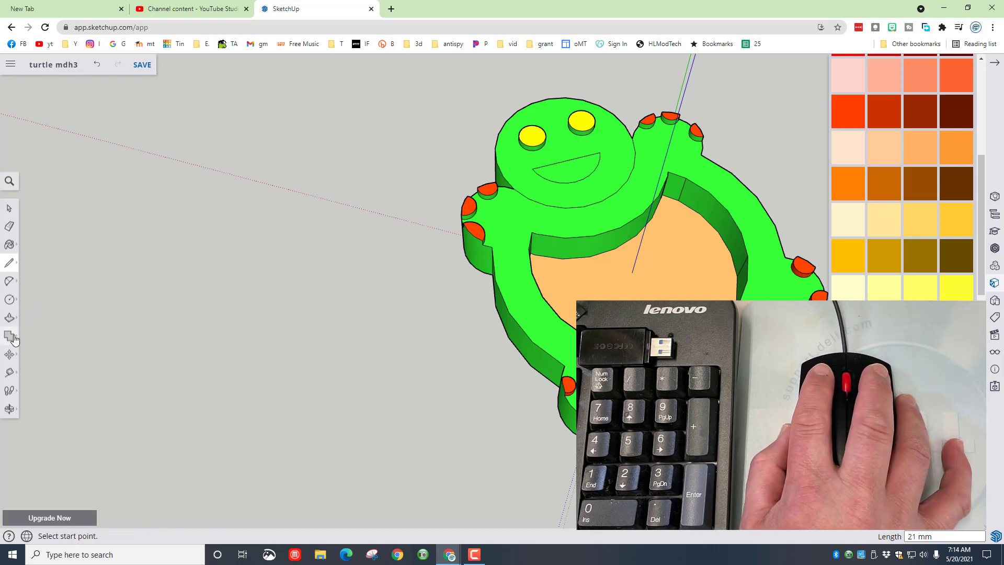
# - Offset the smile face inward about 2 mm to create an inner outline
pyautogui.press('f')
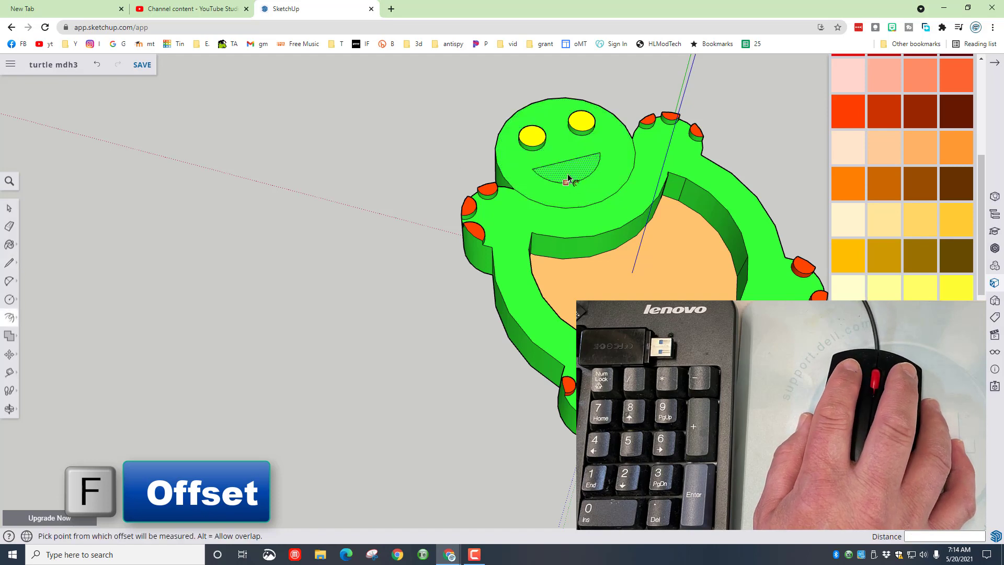
pyautogui.click(568, 179)
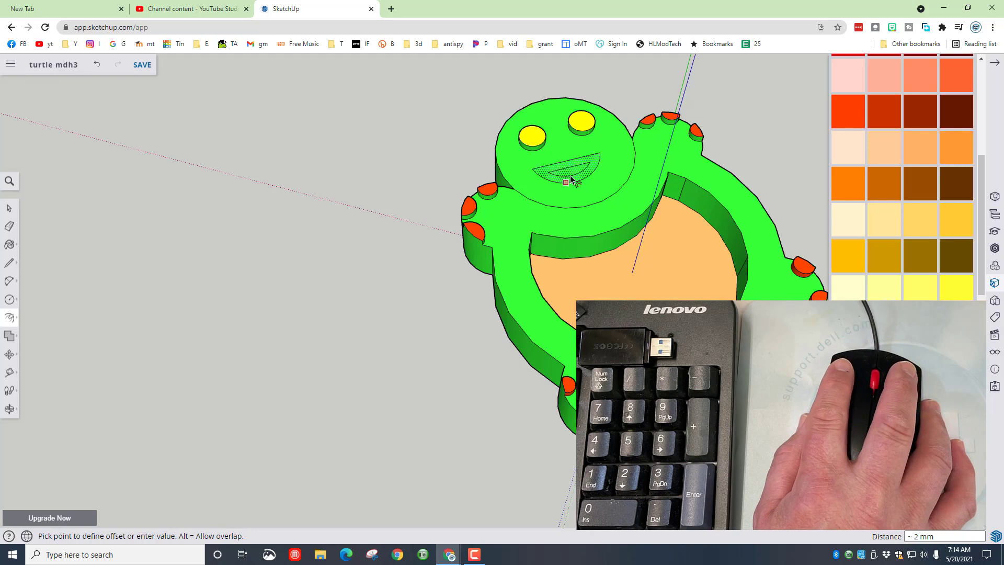
pyautogui.click(572, 180)
# - Push the mouth strip 2 mm into the head to recess the smile
pyautogui.press('p')
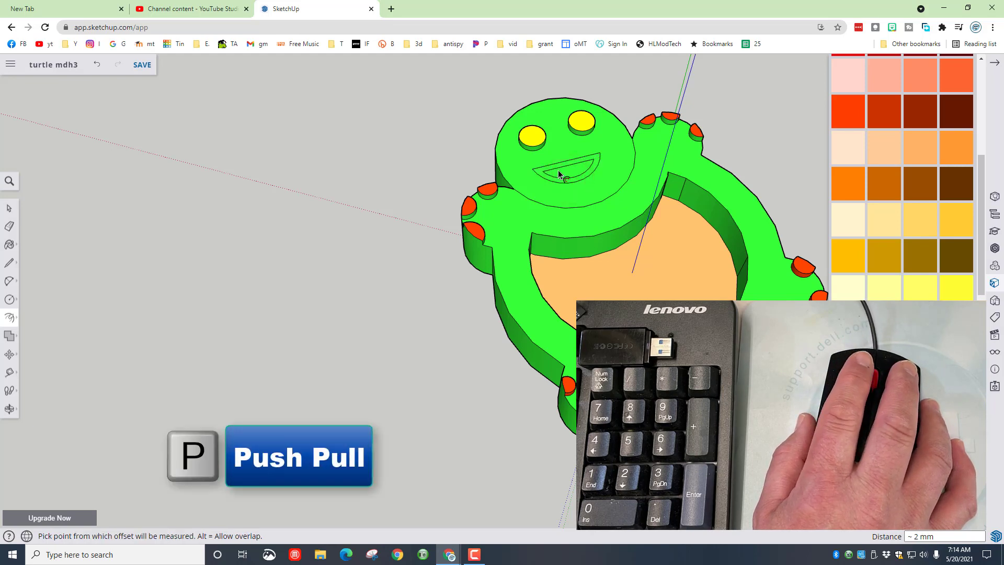
pyautogui.click(542, 178)
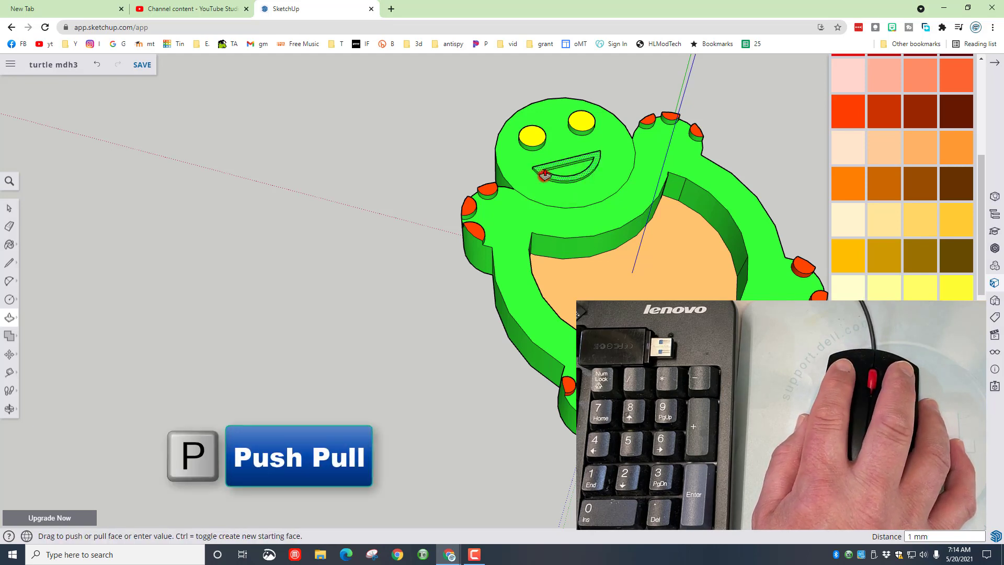
pyautogui.click(529, 151)
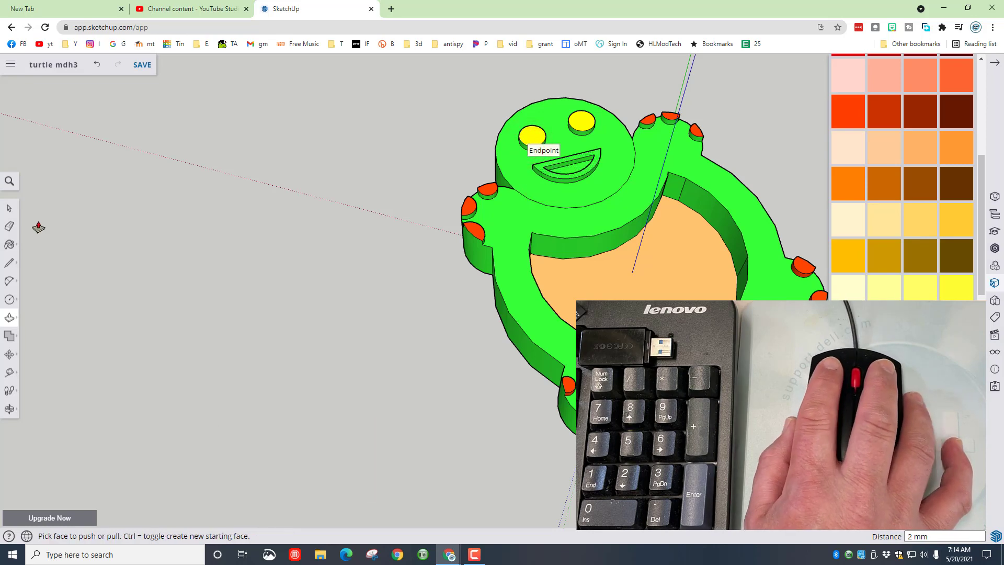
# - Paint the smile's rim with a pink material and save the turtle mdh3 model
pyautogui.scroll(3, 862, 103)
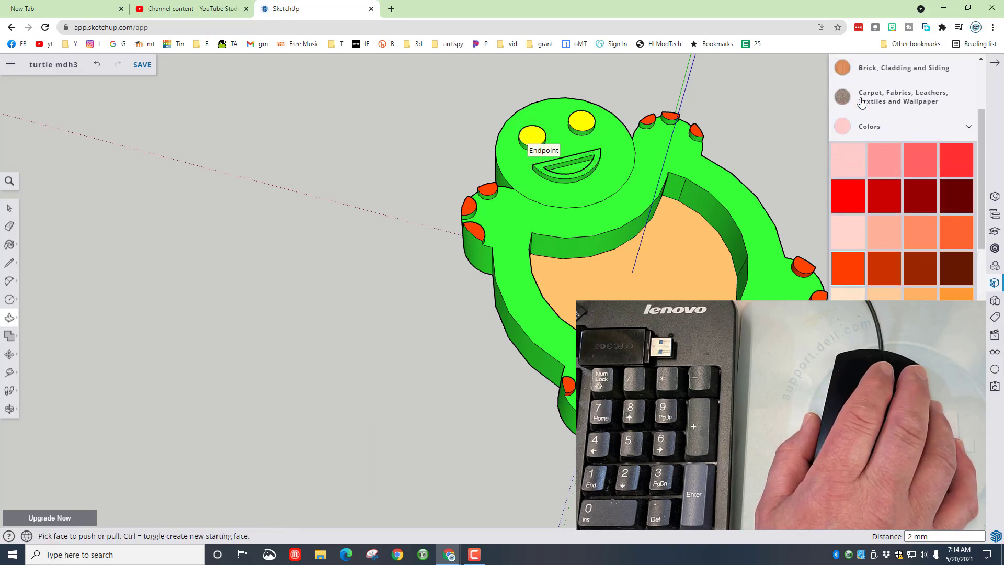
pyautogui.click(862, 202)
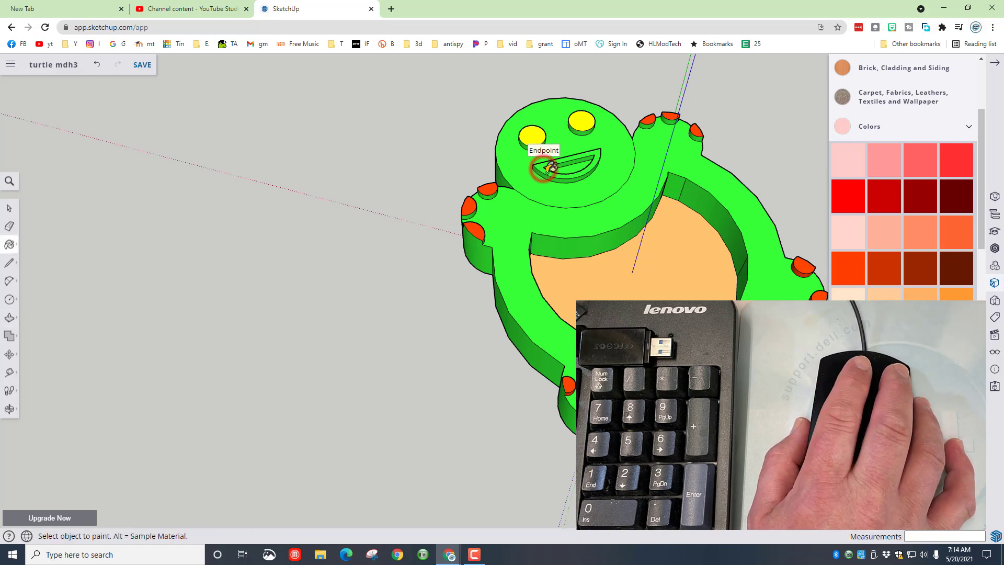
pyautogui.click(549, 168)
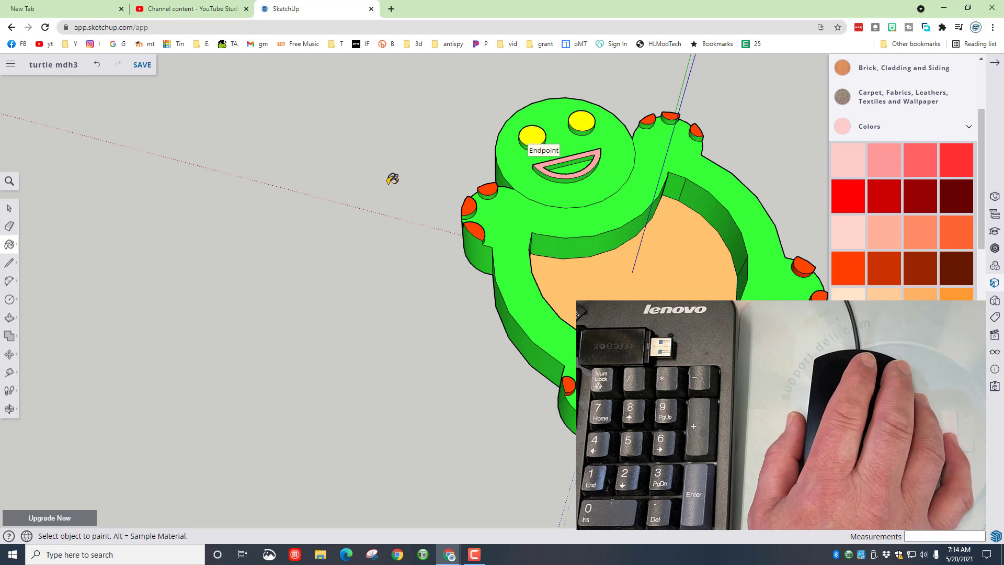
pyautogui.click(140, 67)
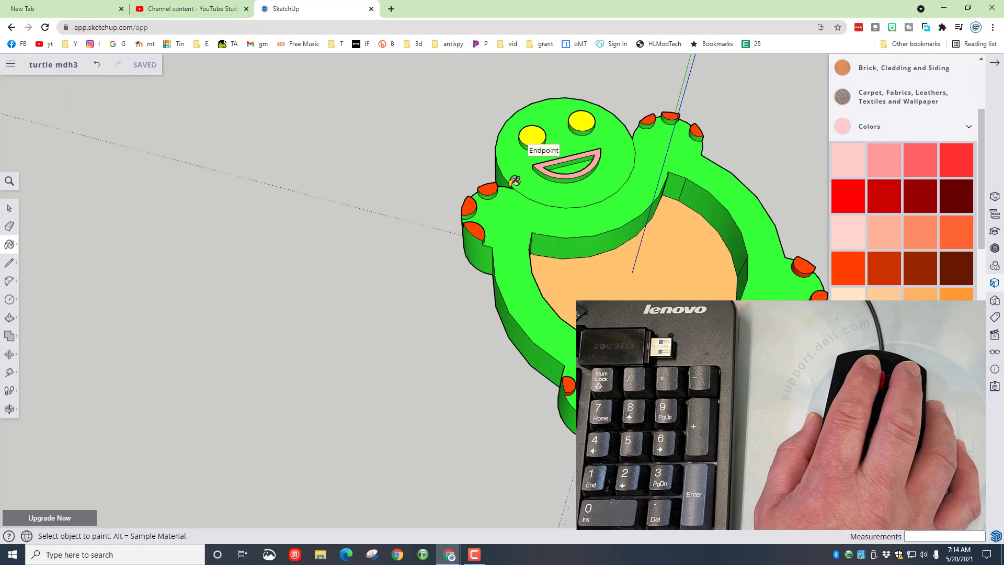
# - Start a PNG export and orbit and zoom the preview to an angled turtle view
pyautogui.click(11, 66)
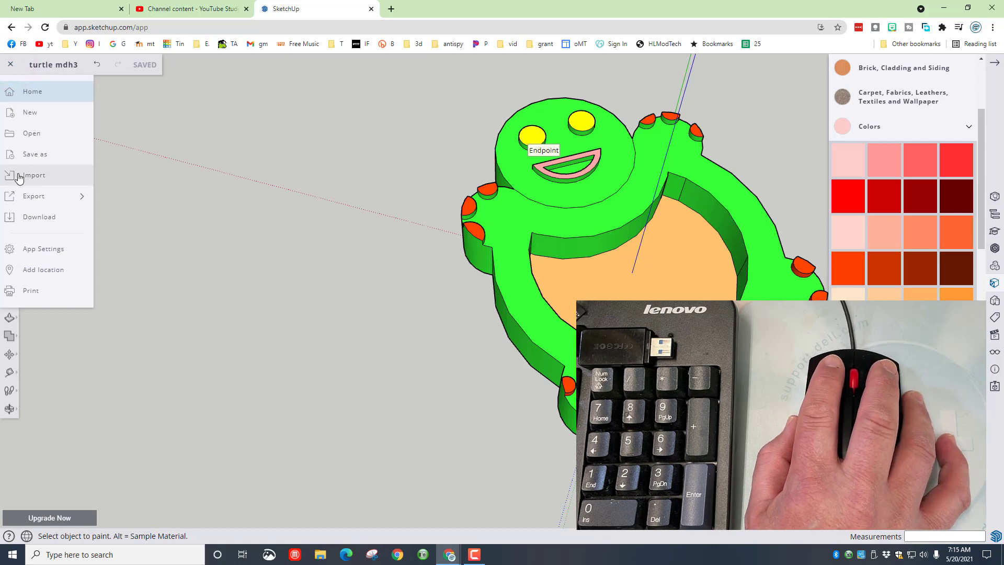
pyautogui.click(23, 195)
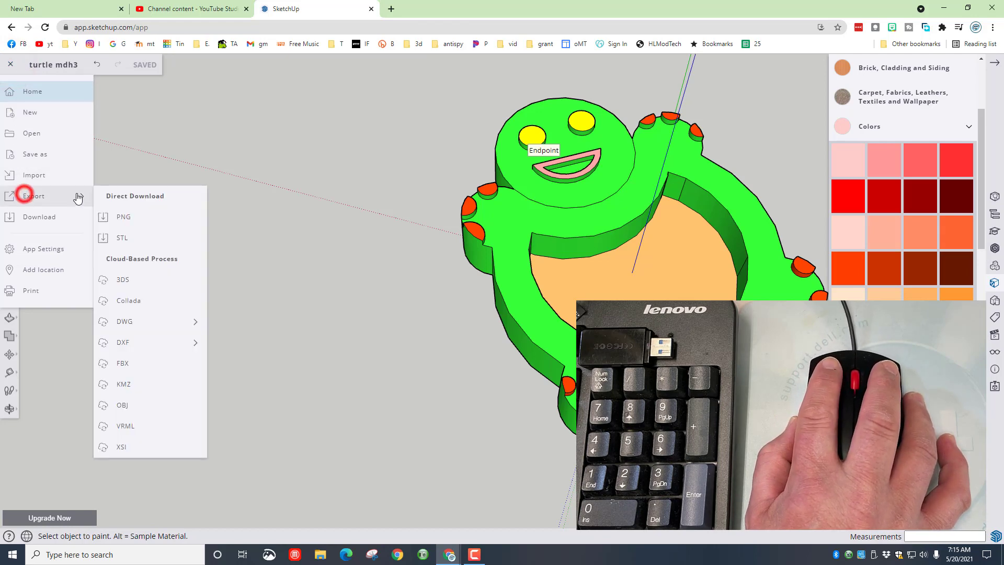
pyautogui.click(124, 217)
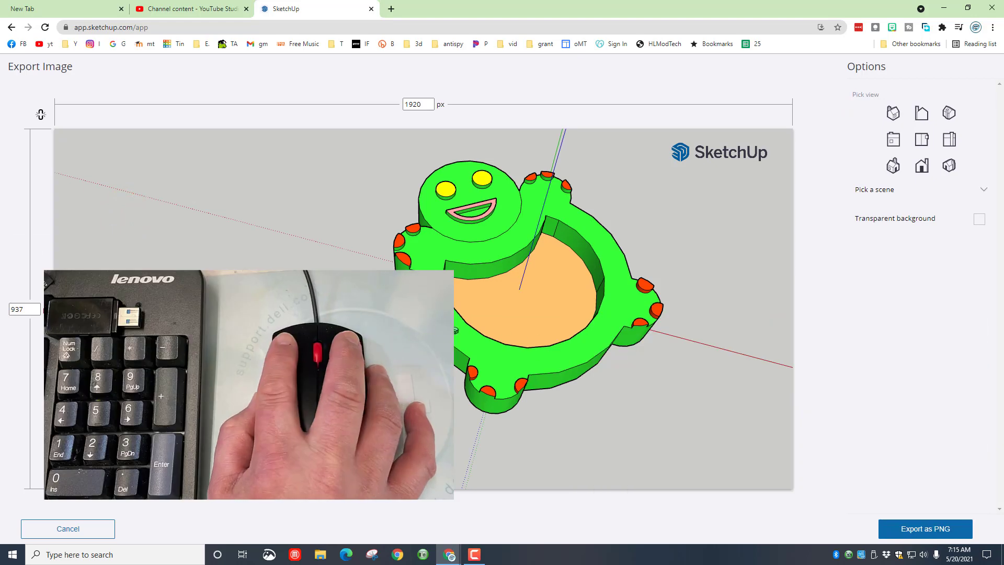
pyautogui.moveTo(455, 330); pyautogui.dragTo(593, 229, button='middle')
pyautogui.scroll(3, 607, 230)
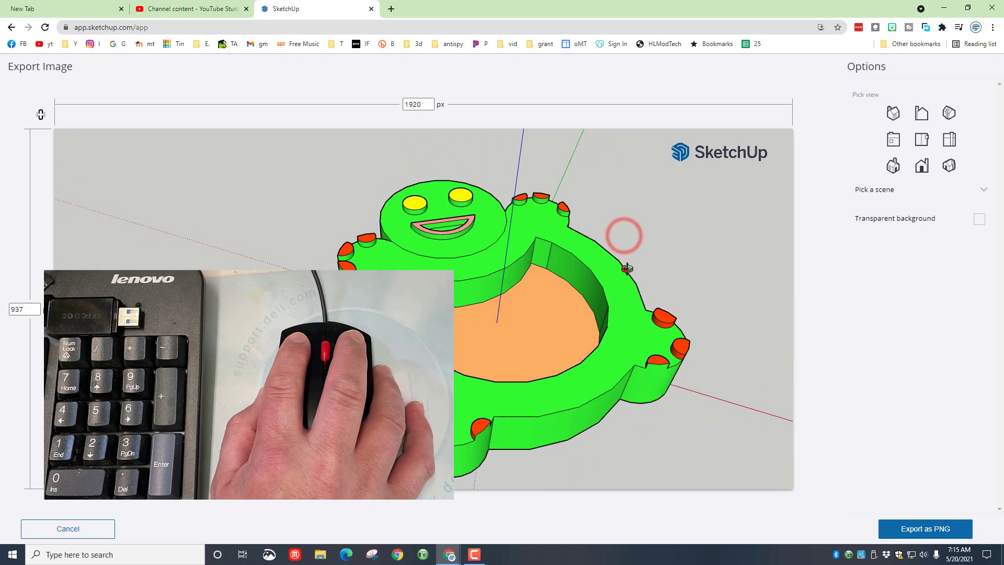
# - Export the view as PNG 'turtle mdh3' into the Downloads folder
pyautogui.click(899, 528)
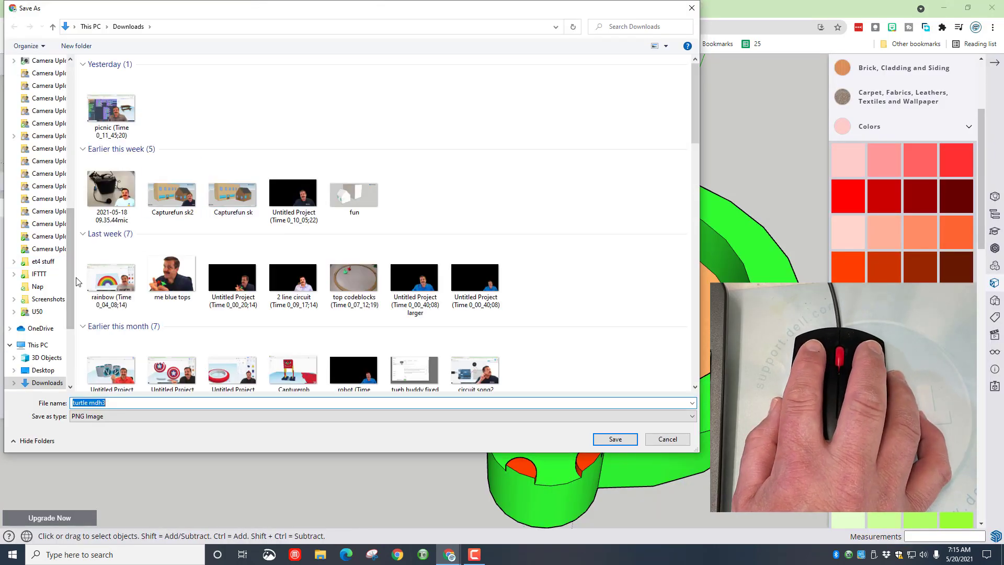
pyautogui.scroll(10, 68, 275)
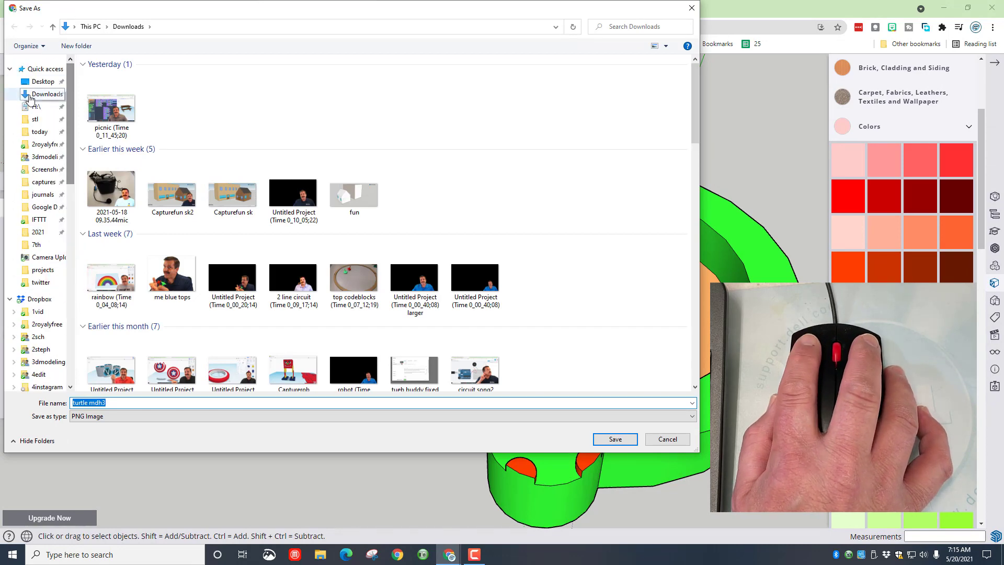
pyautogui.click(46, 96)
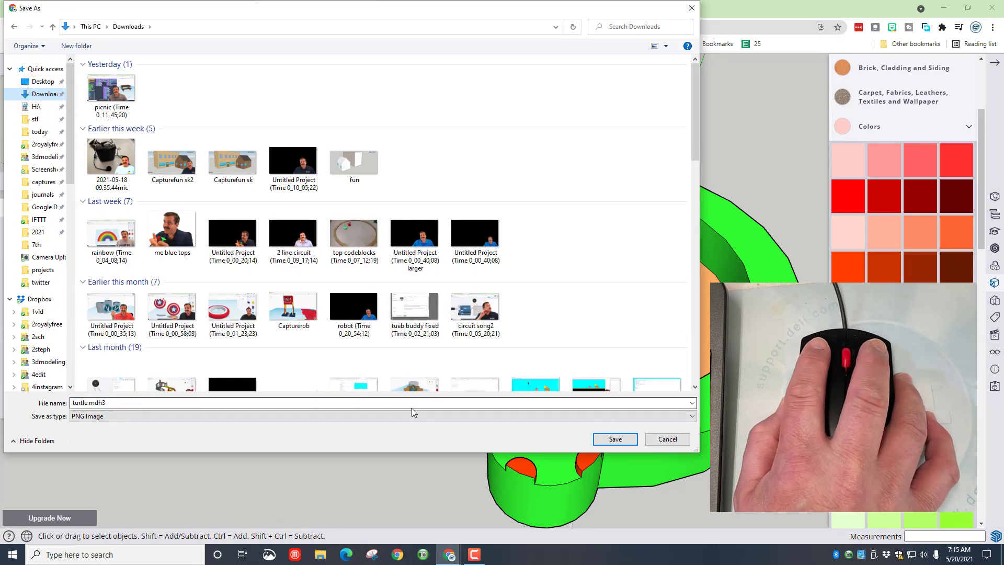
pyautogui.click(605, 440)
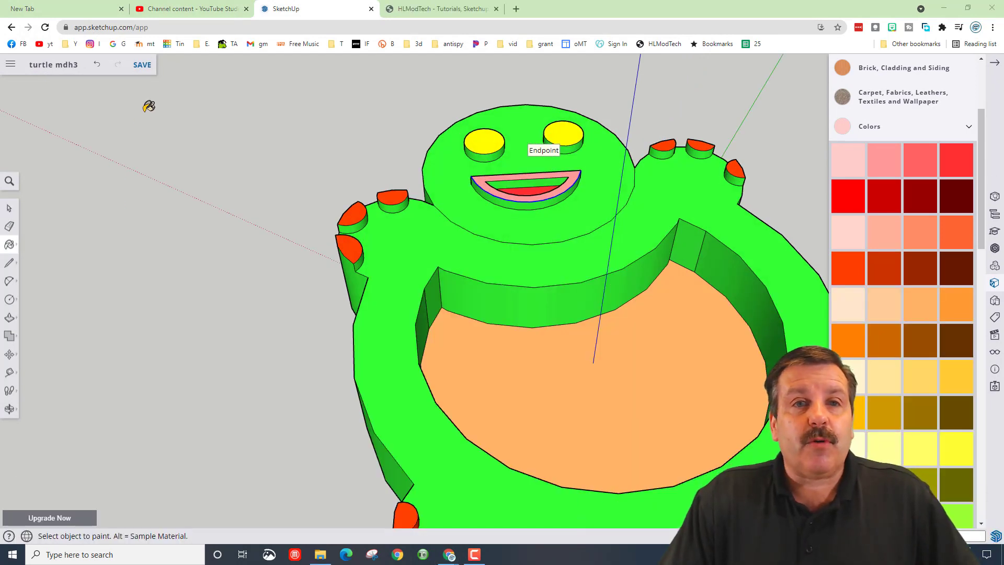
# - Save the finished turtle, return to the Select tool, and go to the HLModTech tutorials tab
pyautogui.click(144, 69)
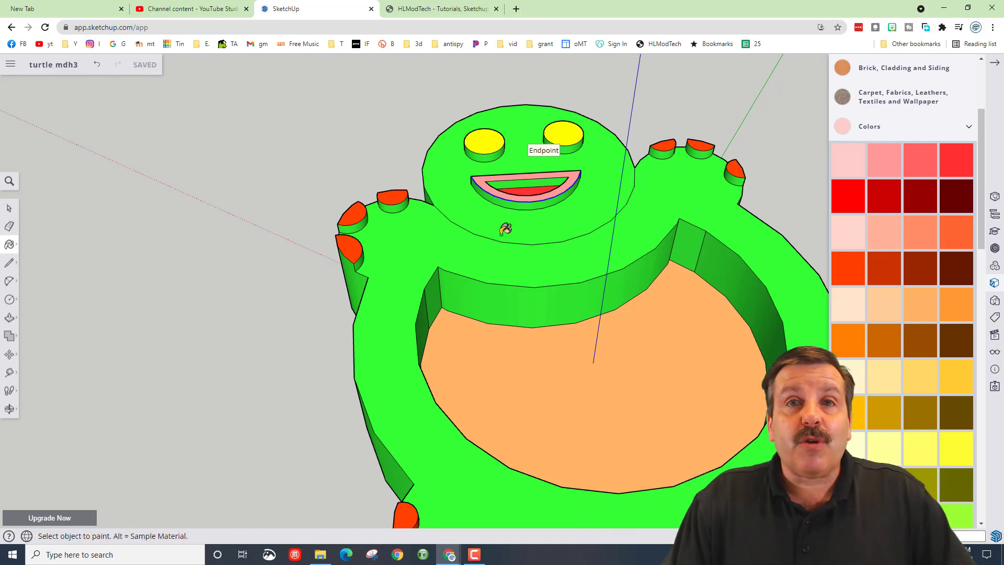
pyautogui.press('space')
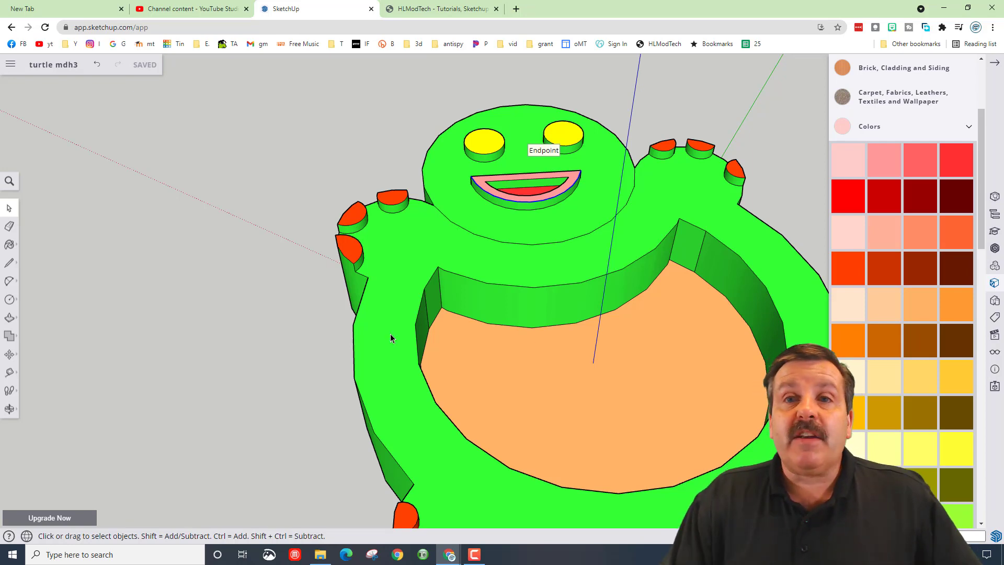
pyautogui.click(443, 6)
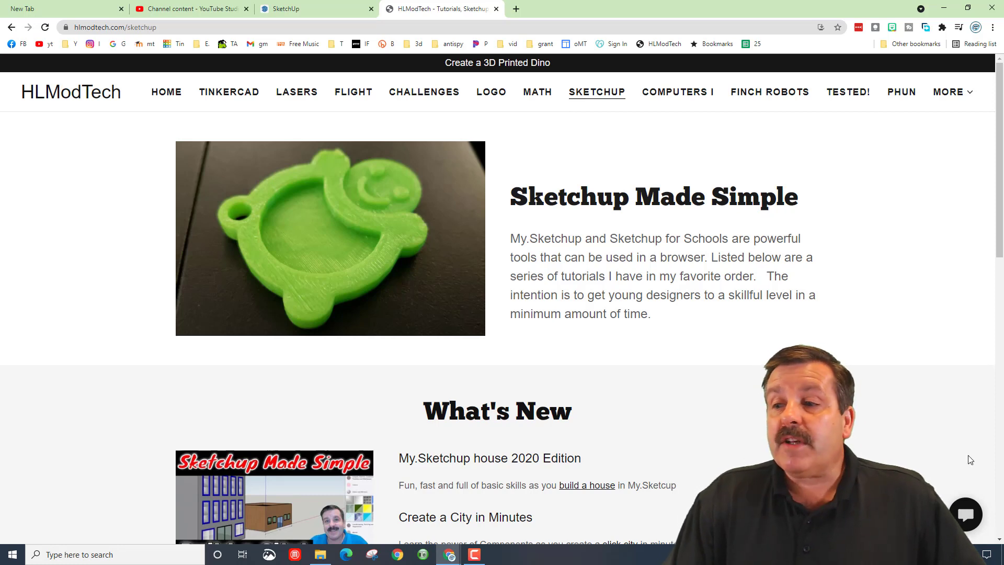
pyautogui.click(966, 515)
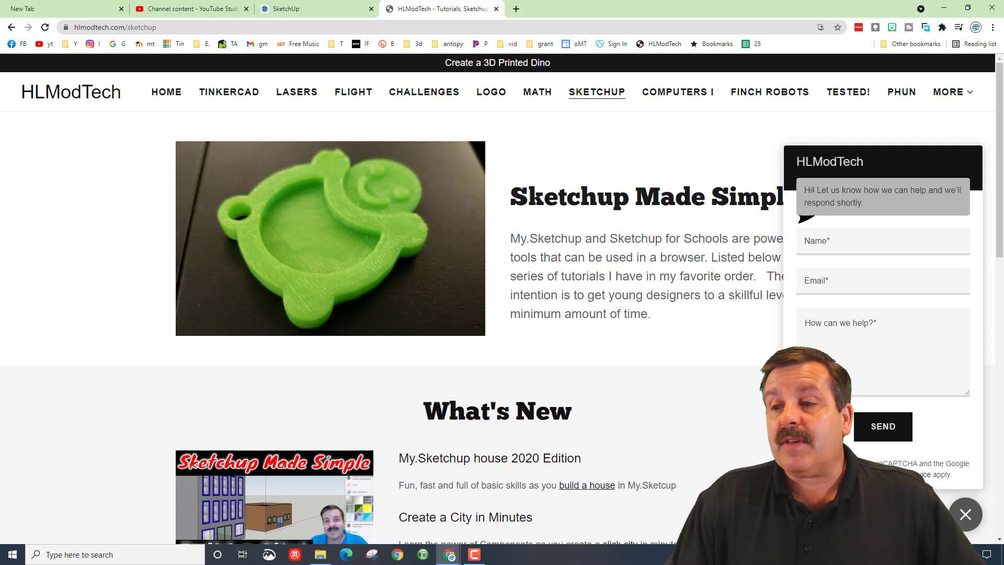
pyautogui.click(966, 516)
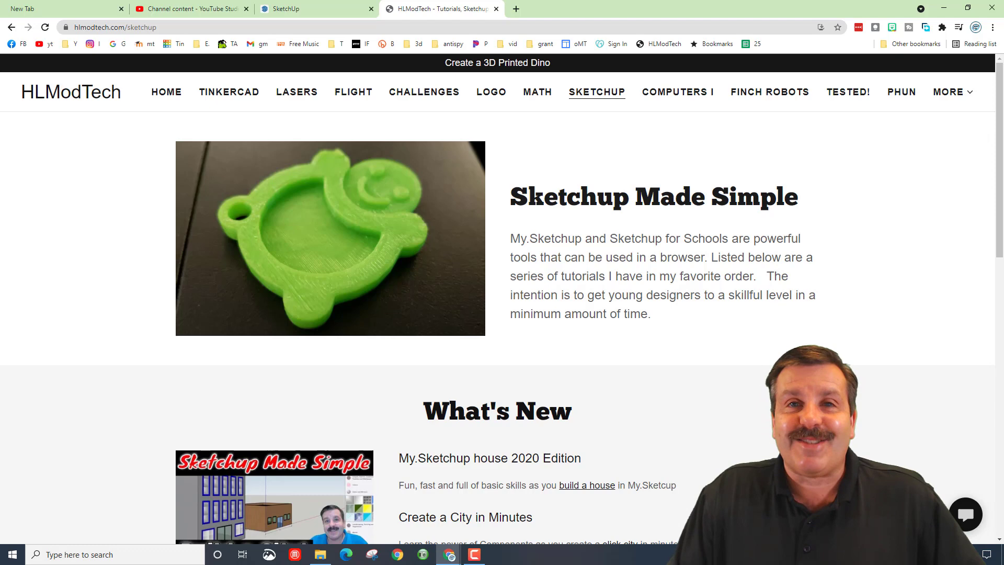
# - Return to the SketchUp tab showing the finished turtle mdh3 model
pyautogui.click(293, 10)
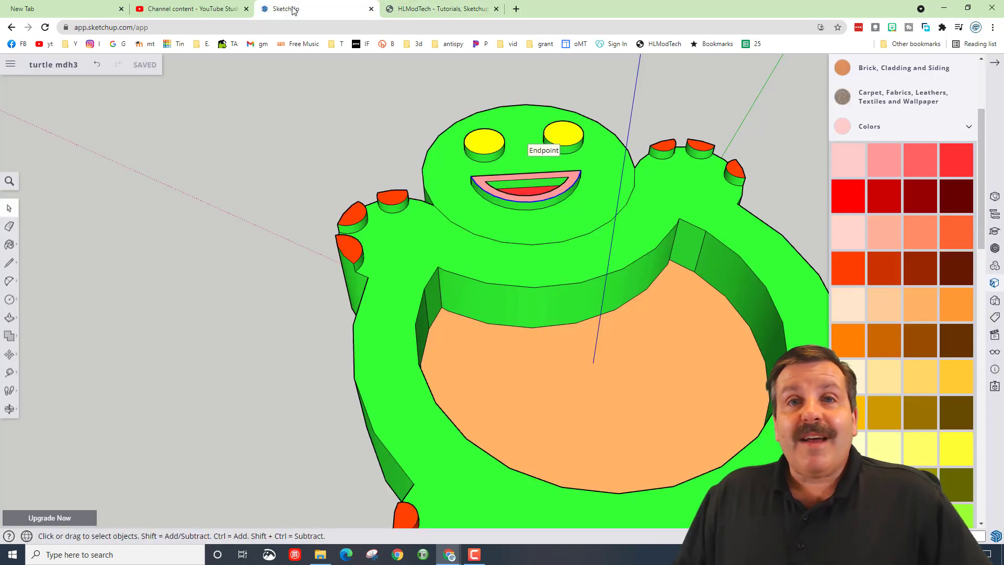